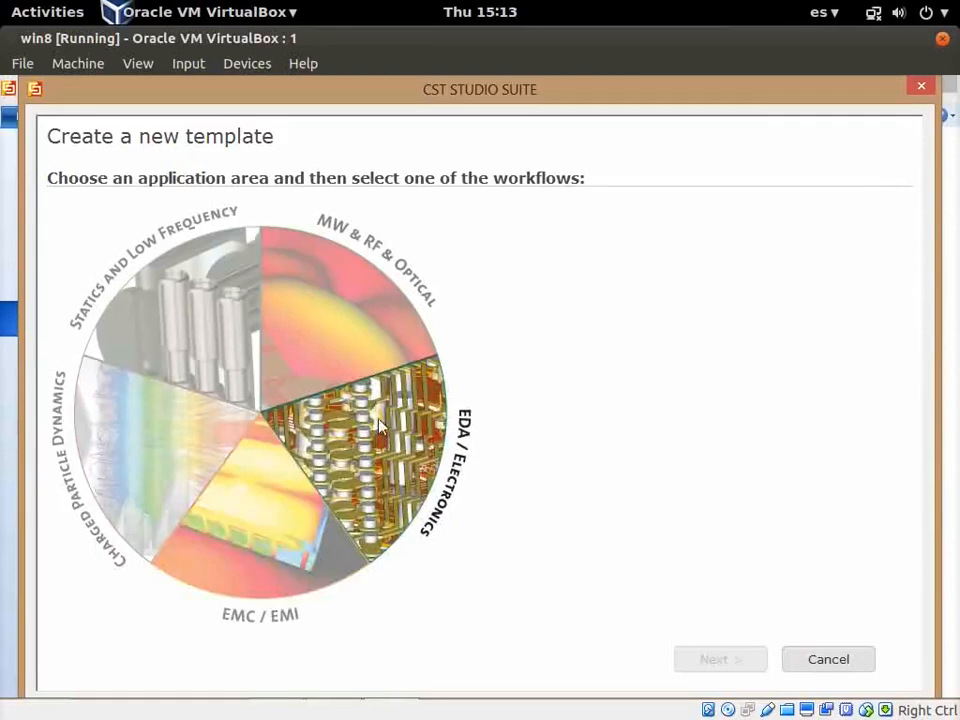
Set up an MW & RF & Optical antenna template with the Waveguide workflow, Time Domain solver and default mm, GHz and ns units.
{"action": "left_click", "coordinate": [343, 318]}
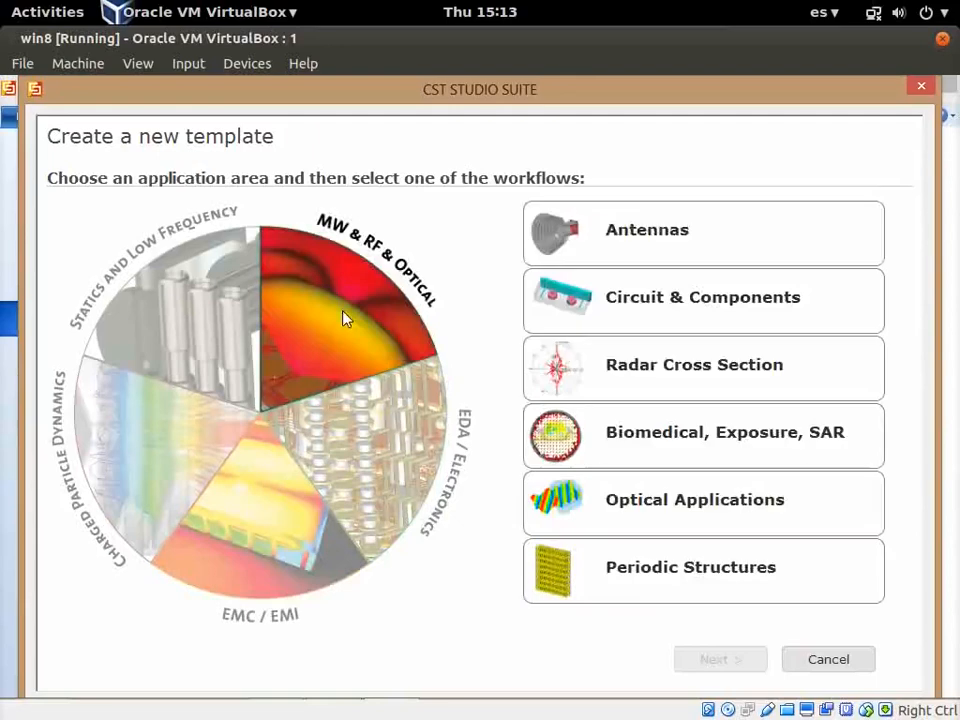
{"action": "left_click", "coordinate": [614, 232]}
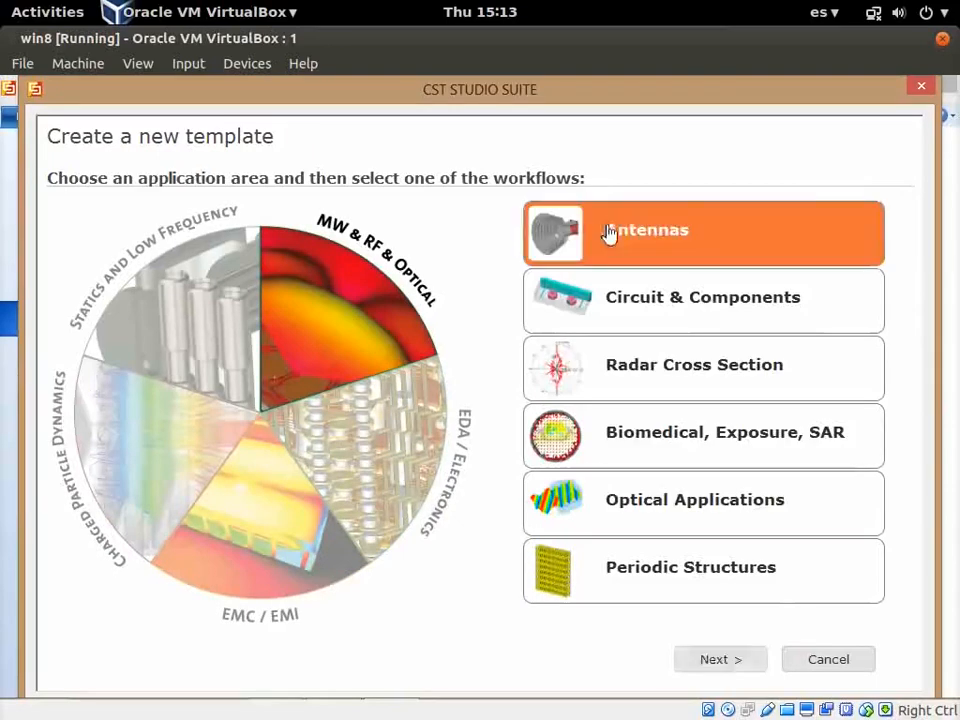
{"action": "left_click", "coordinate": [722, 660]}
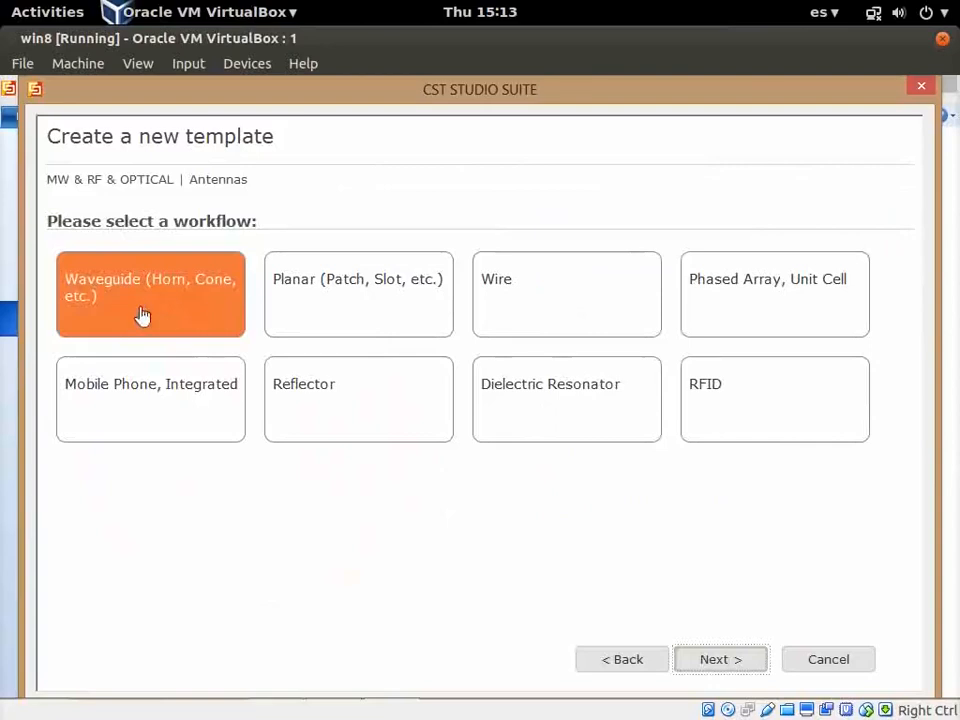
{"action": "left_click", "coordinate": [722, 664]}
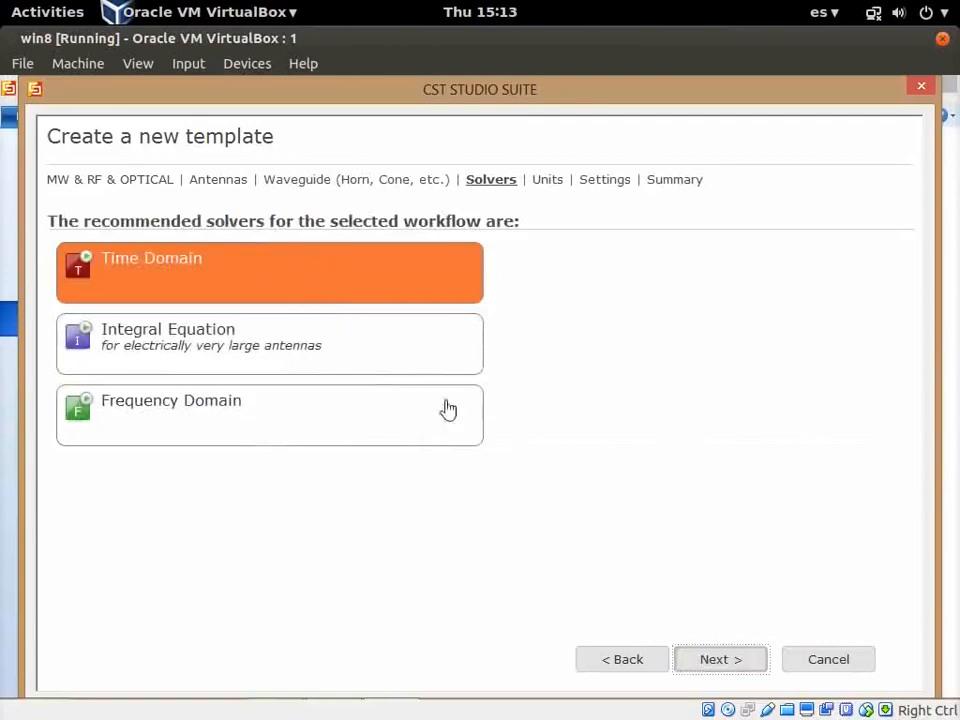
{"action": "left_click", "coordinate": [722, 662]}
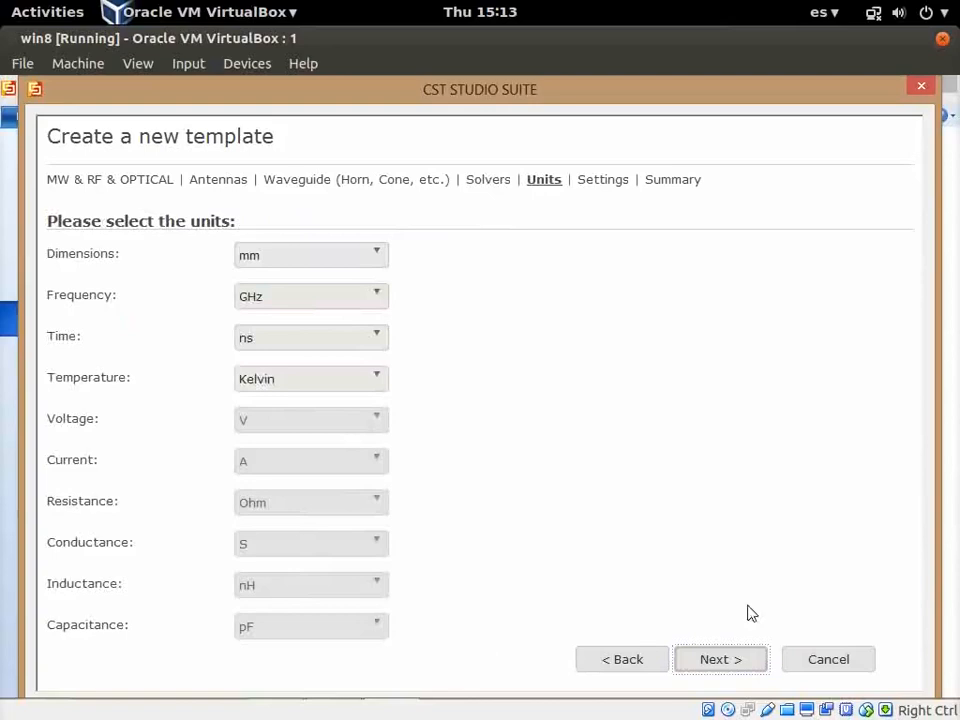
{"action": "left_click", "coordinate": [738, 662]}
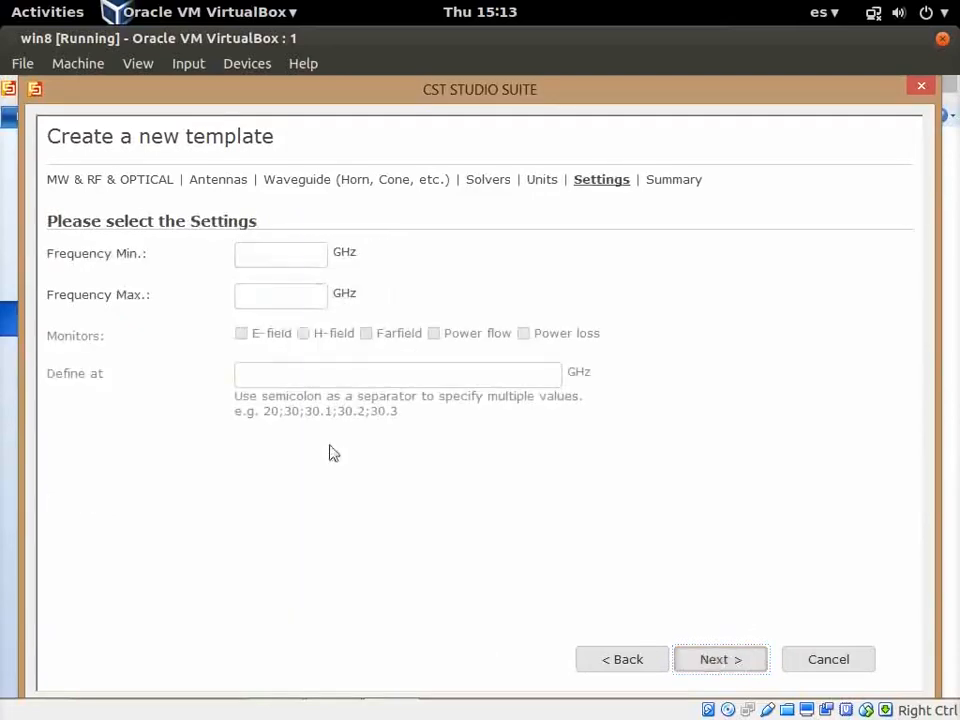
Set the template's frequency range to 2–3 GHz with a farfield monitor at 2.45 GHz, and create the template.
{"action": "left_click", "coordinate": [277, 257]}
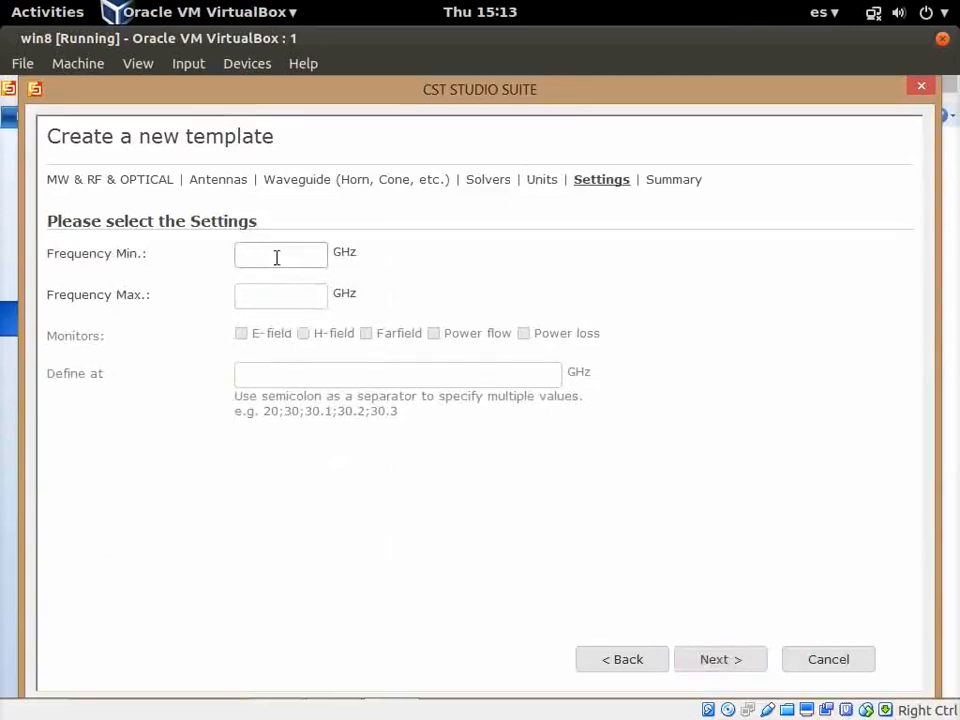
{"action": "type", "text": "2"}
{"action": "type", "text": "3"}
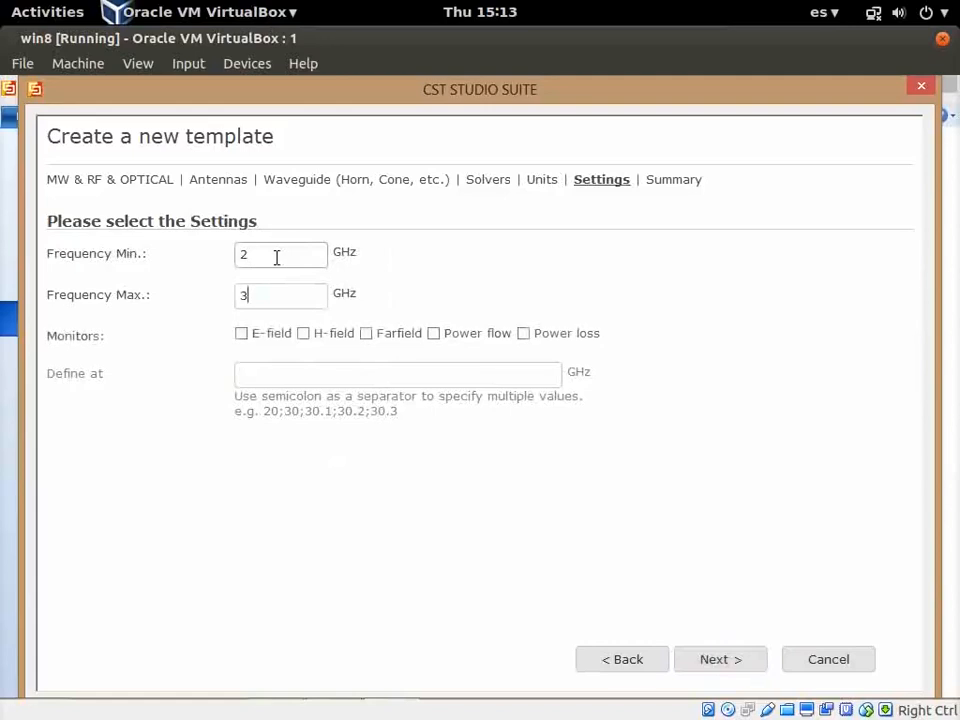
{"action": "left_click", "coordinate": [367, 334]}
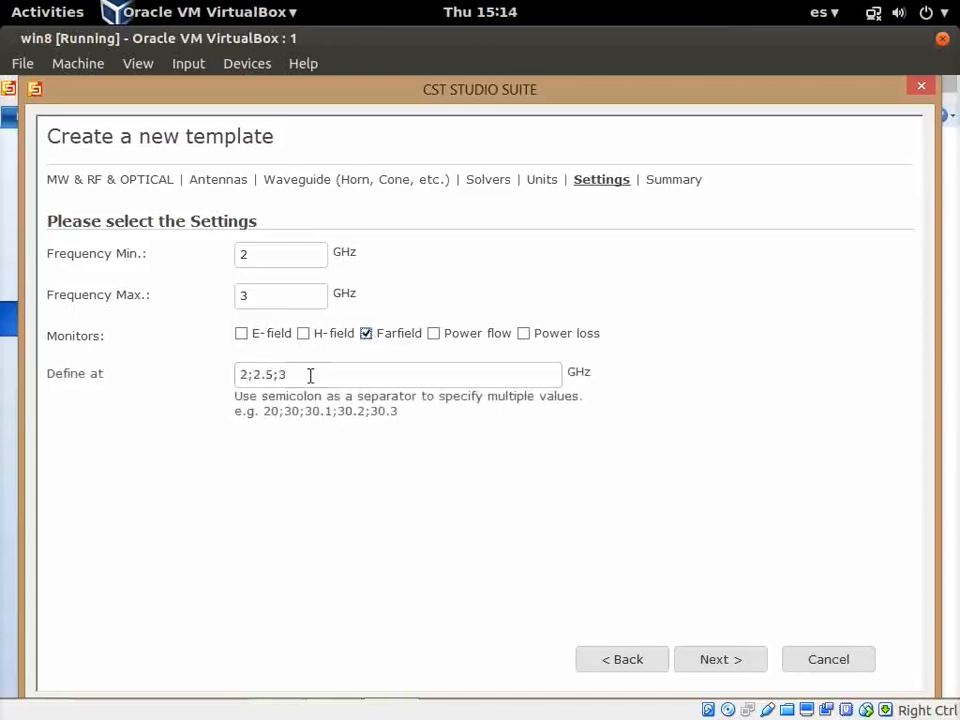
{"action": "left_click_drag", "start_coordinate": [310, 375], "coordinate": [94, 347]}
{"action": "type", "text": "2.45"}
{"action": "left_click", "coordinate": [739, 663]}
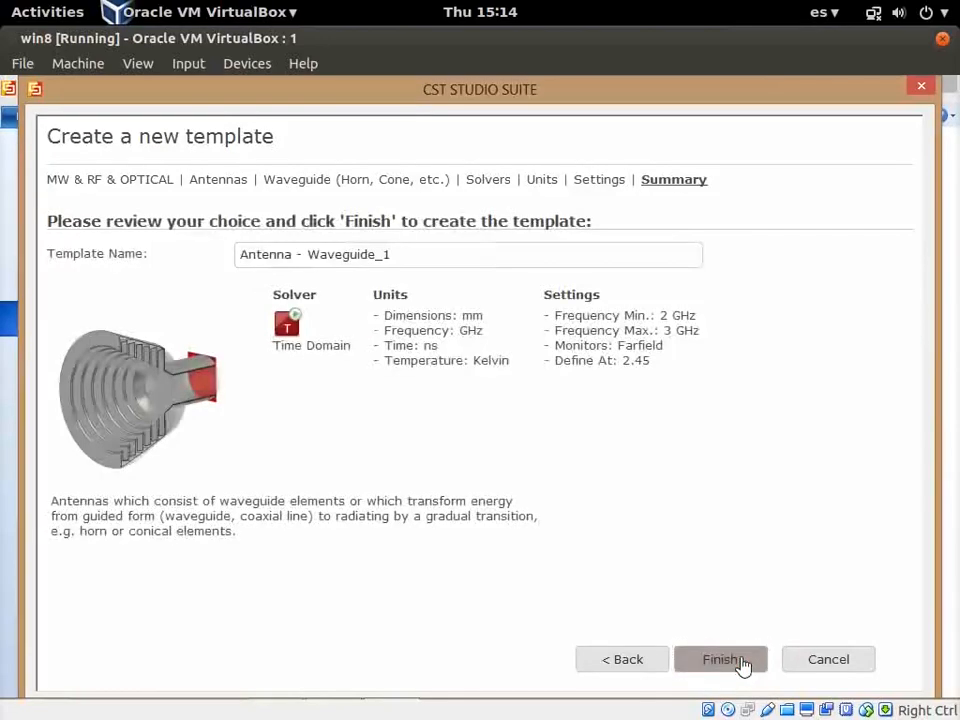
{"action": "left_click", "coordinate": [742, 663]}
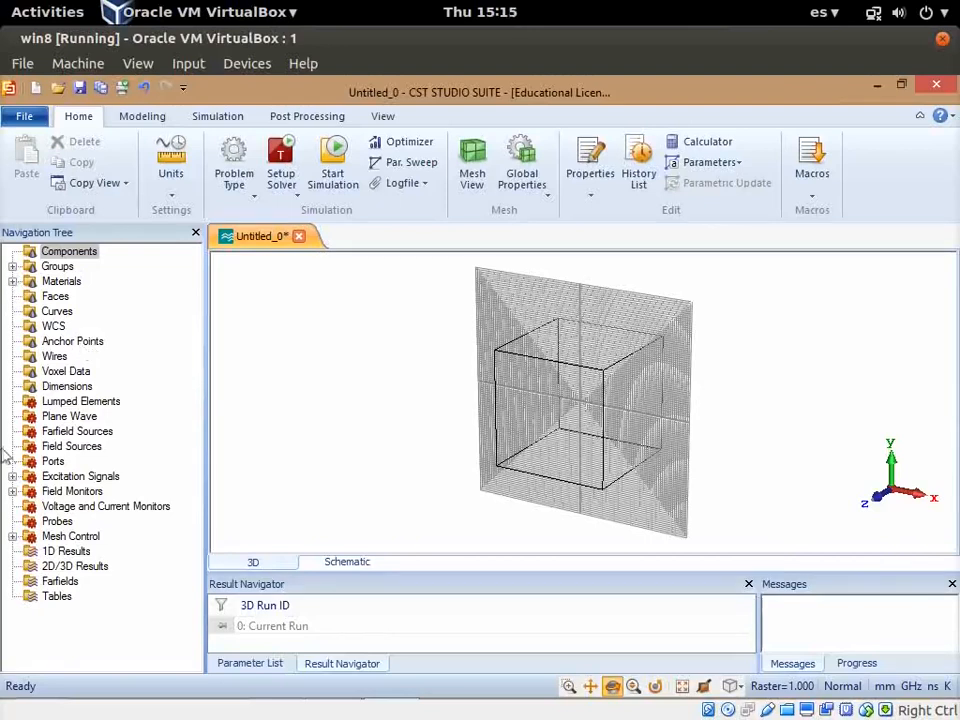
Display the 2.45 GHz farfield monitor in the 3D view and enlarge the result pane below it.
{"action": "left_click", "coordinate": [12, 491]}
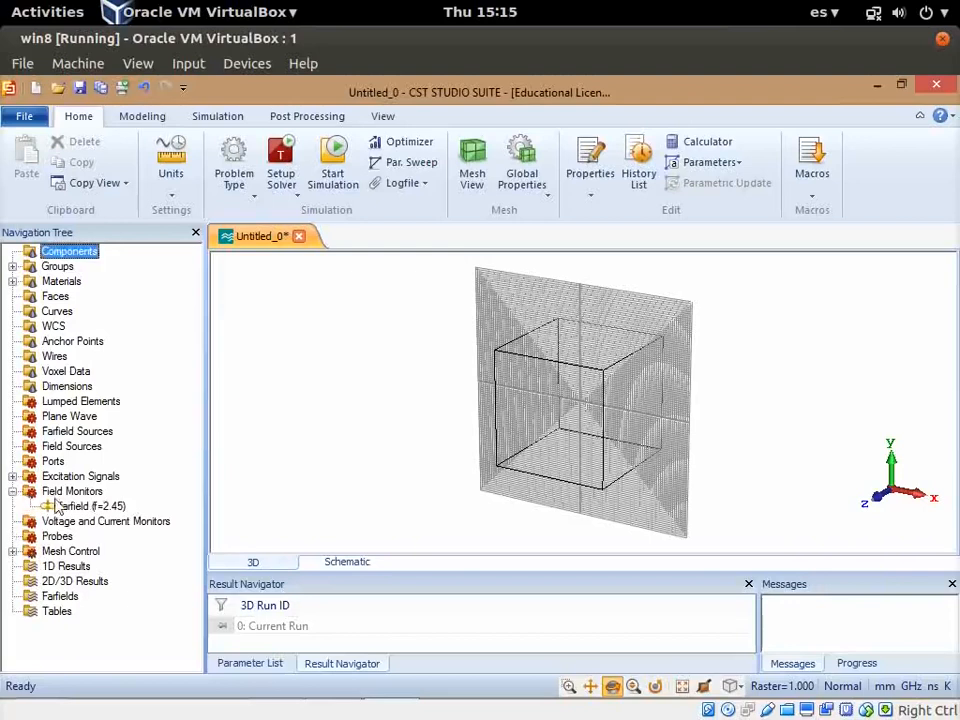
{"action": "left_click", "coordinate": [57, 497]}
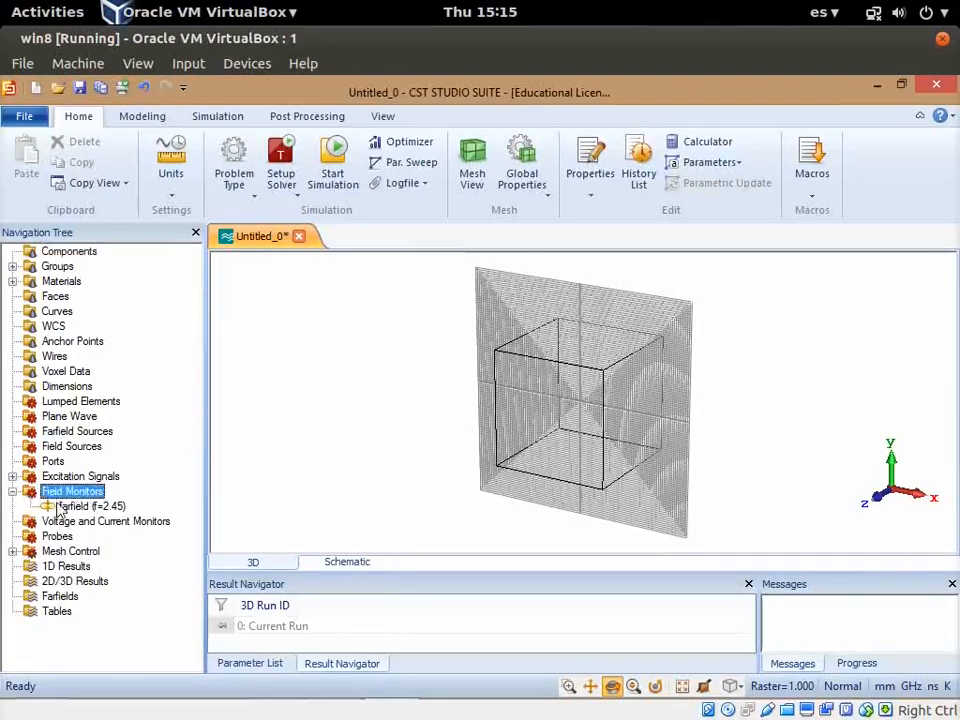
{"action": "left_click", "coordinate": [62, 508]}
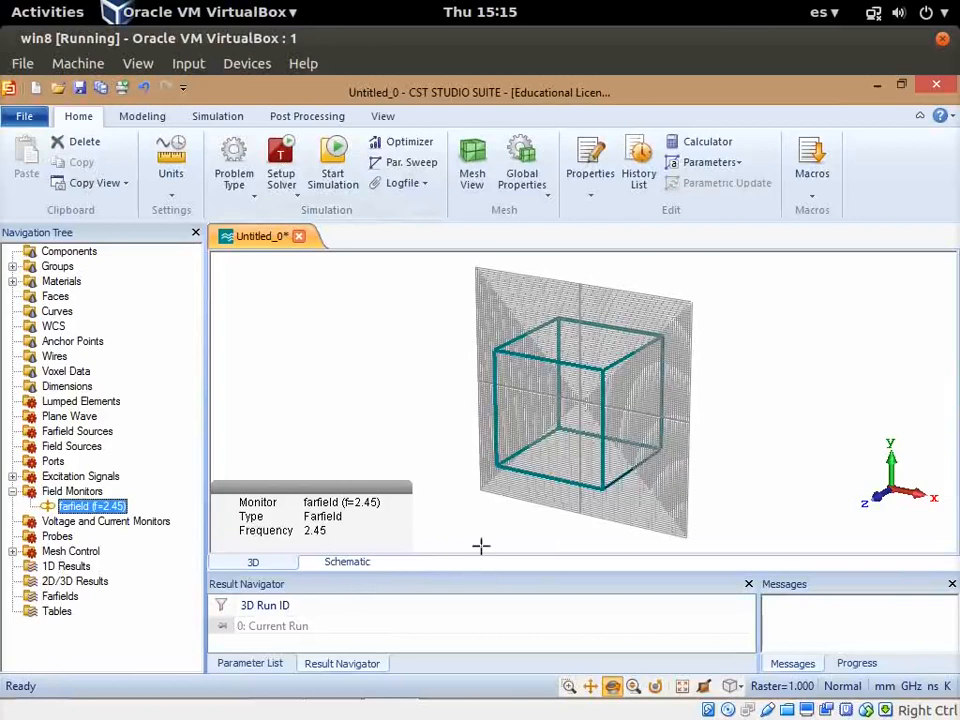
{"action": "left_click_drag", "start_coordinate": [481, 570], "coordinate": [483, 536]}
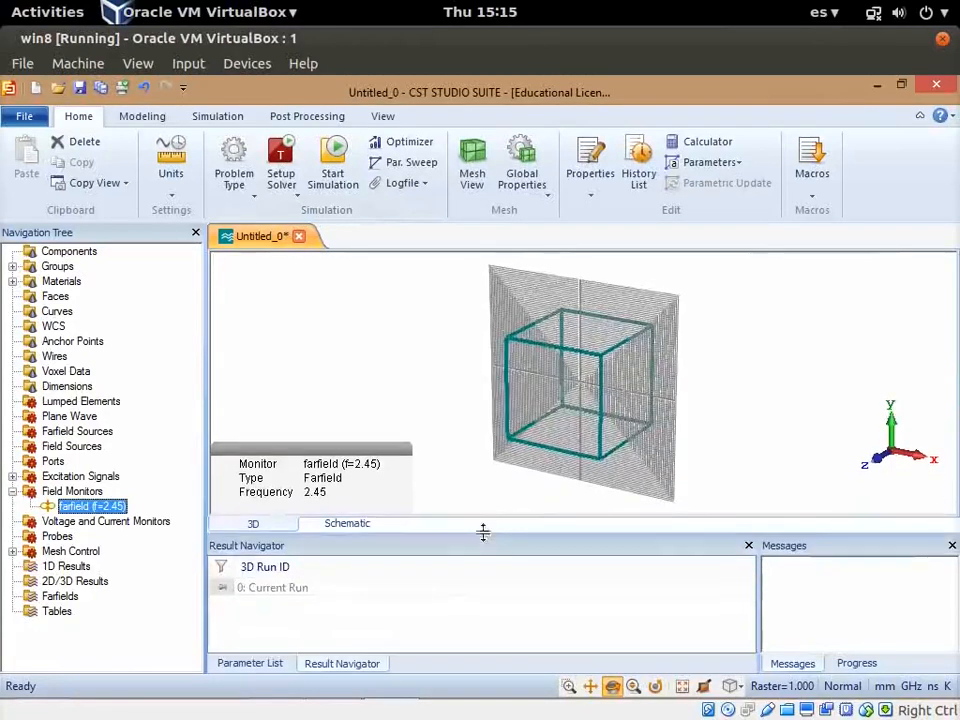
Switch to the Xournal notes and draw a long black rectangle with straight lines below the gain equation.
{"action": "right_click", "coordinate": [532, 37]}
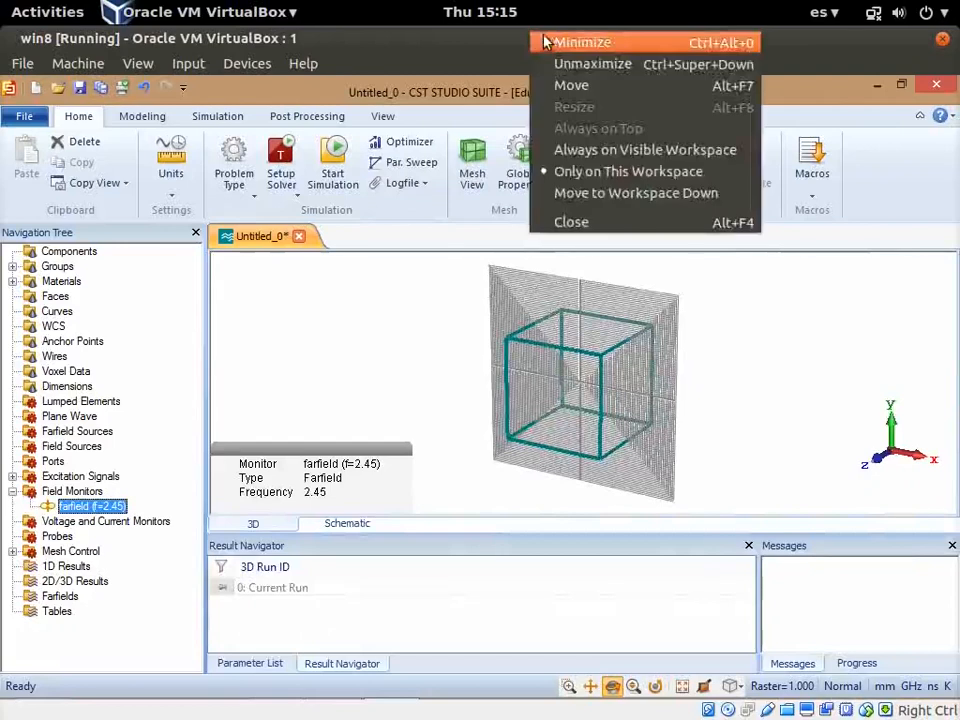
{"action": "left_click", "coordinate": [580, 43]}
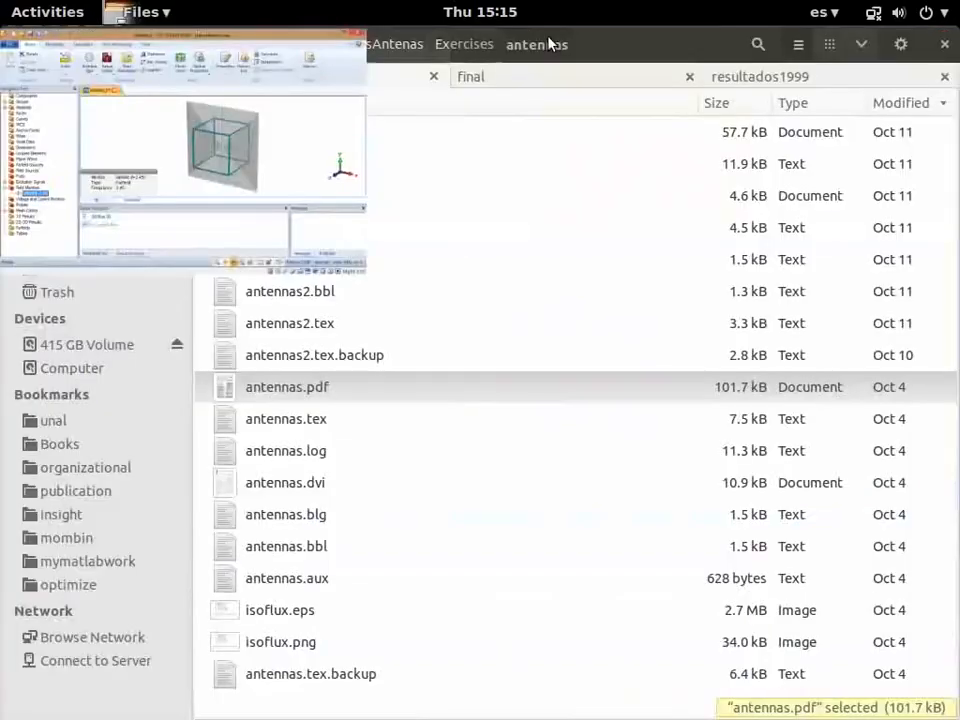
{"action": "key", "text": "alt+Tab"}
{"action": "key", "text": "alt+Tab"}
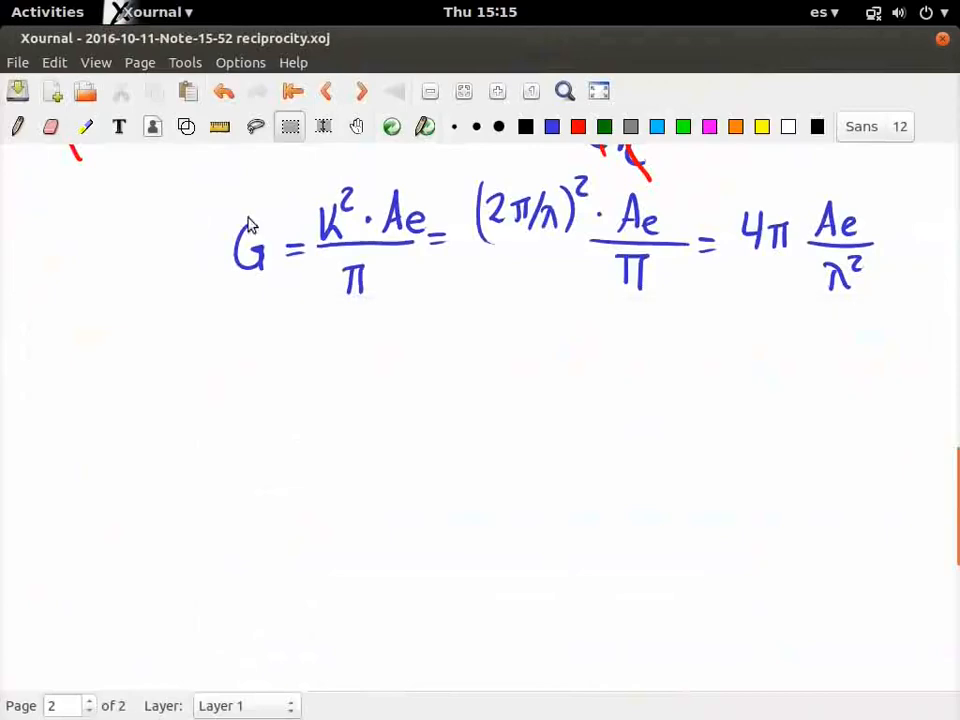
{"action": "left_click", "coordinate": [220, 126]}
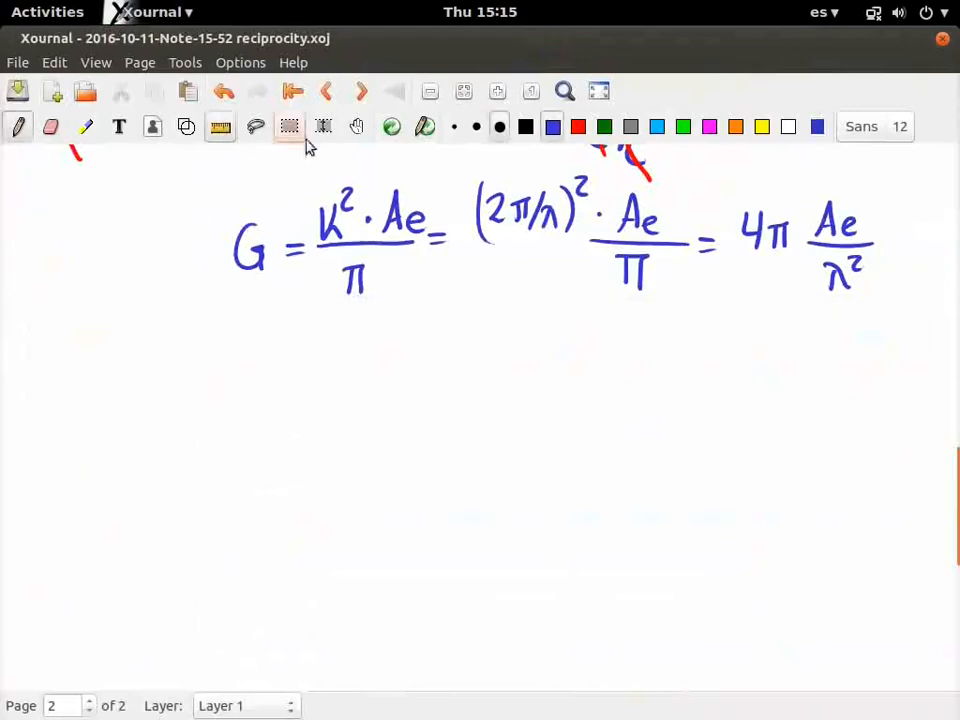
{"action": "left_click", "coordinate": [525, 127]}
{"action": "mouse_move", "coordinate": [172, 401]}
{"action": "left_mouse_down"}
{"action": "mouse_move", "coordinate": [339, 397]}
{"action": "mouse_move", "coordinate": [333, 440]}
{"action": "mouse_move", "coordinate": [170, 441]}
{"action": "mouse_move", "coordinate": [170, 402]}
{"action": "mouse_move", "coordinate": [352, 480]}
{"action": "left_mouse_up"}
Duplicate the rectangle beside the first with a small gap, and connect both arms to an AC source symbol.
{"action": "left_click", "coordinate": [289, 126]}
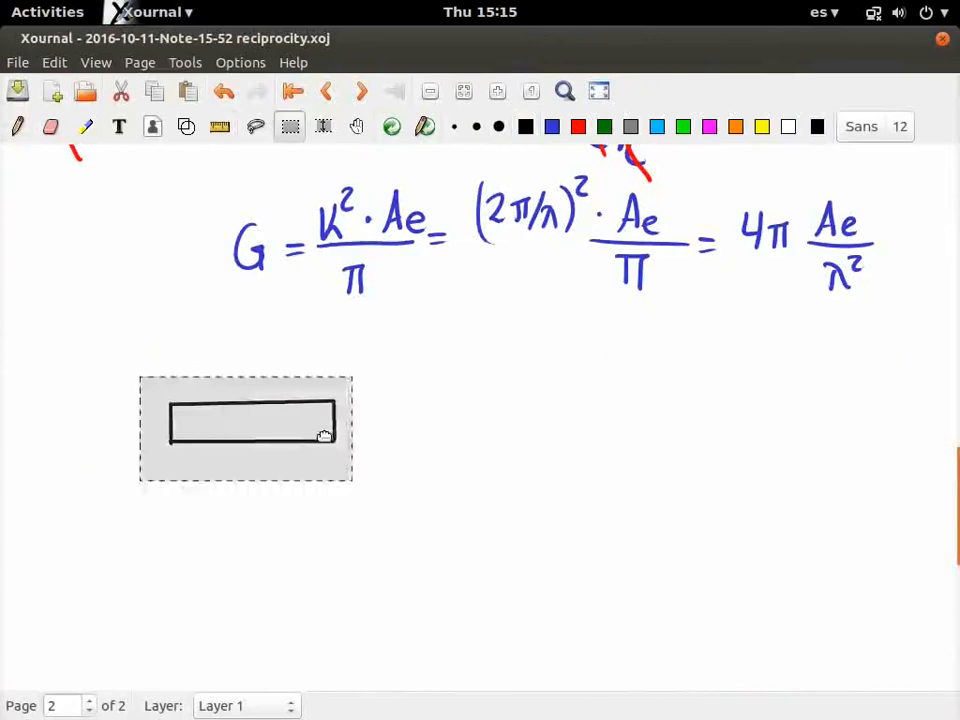
{"action": "key", "text": "ctrl+c"}
{"action": "key", "text": "ctrl+v"}
{"action": "left_click_drag", "start_coordinate": [473, 424], "coordinate": [440, 434]}
{"action": "left_click", "coordinate": [431, 461]}
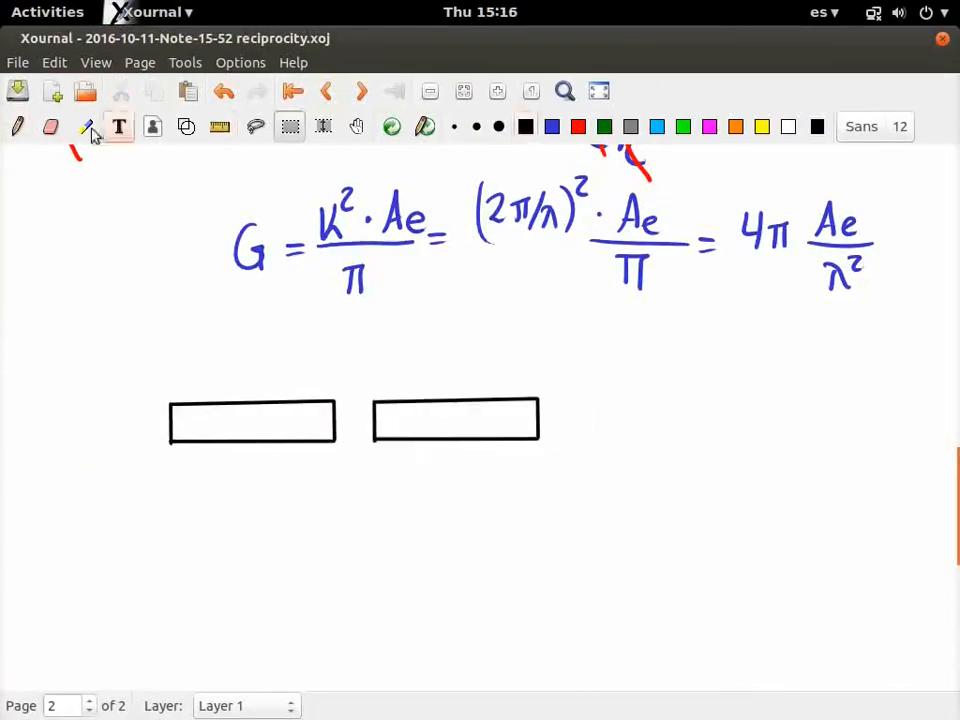
{"action": "left_click", "coordinate": [18, 126]}
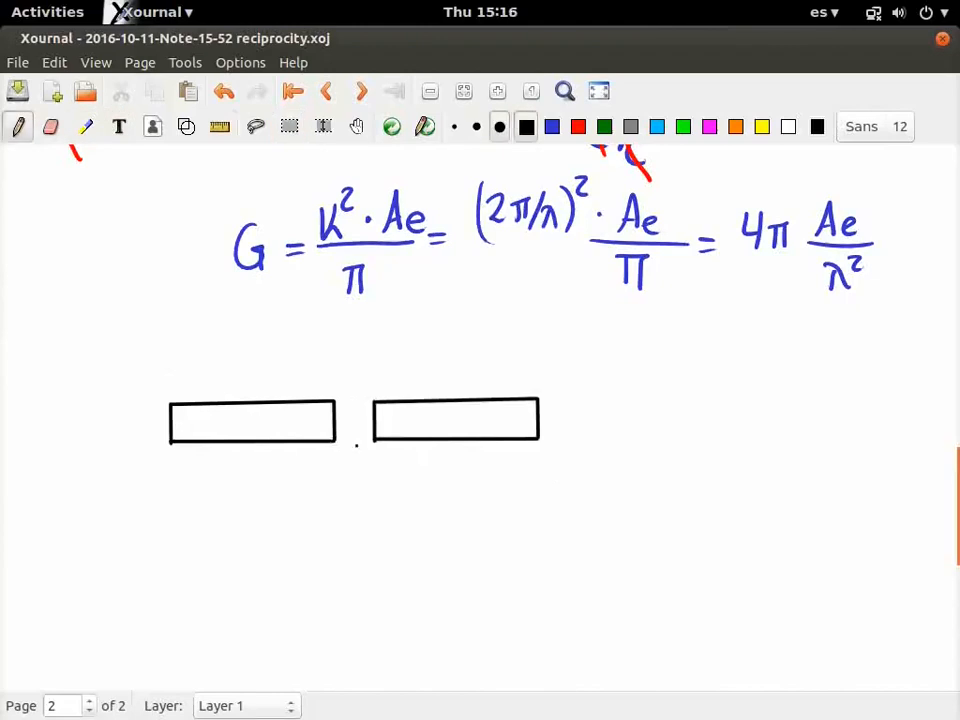
{"action": "mouse_move", "coordinate": [354, 466]}
{"action": "left_mouse_down"}
{"action": "mouse_move", "coordinate": [365, 479]}
{"action": "mouse_move", "coordinate": [388, 440]}
{"action": "mouse_move", "coordinate": [342, 472]}
{"action": "left_mouse_up"}
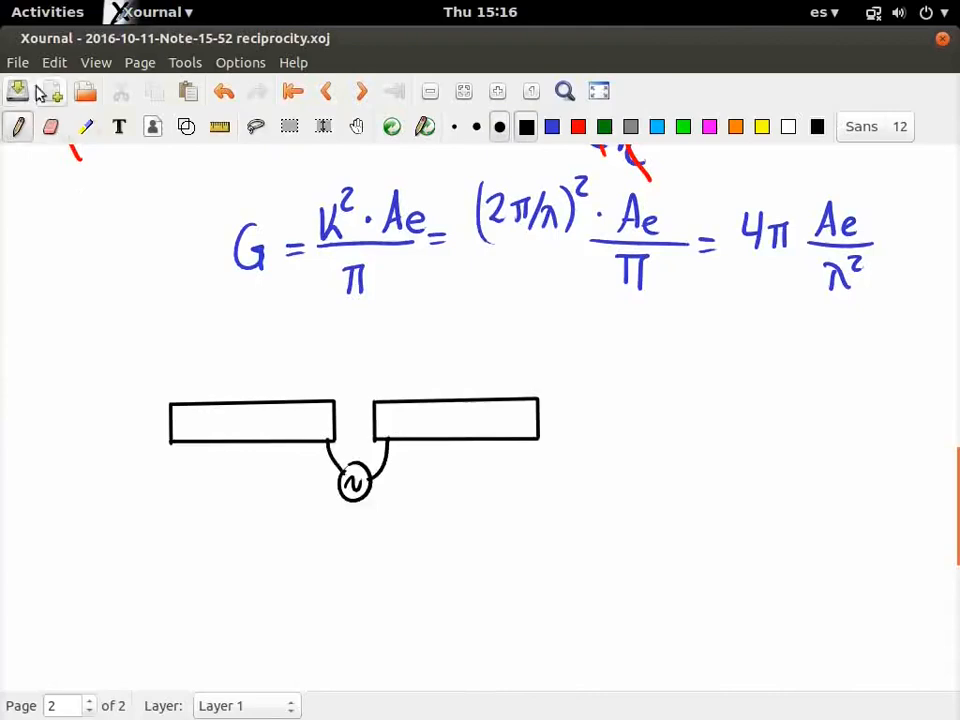
Shift the antenna sketch down the page and handwrite the title "Dipole" above it.
{"action": "left_click", "coordinate": [323, 126]}
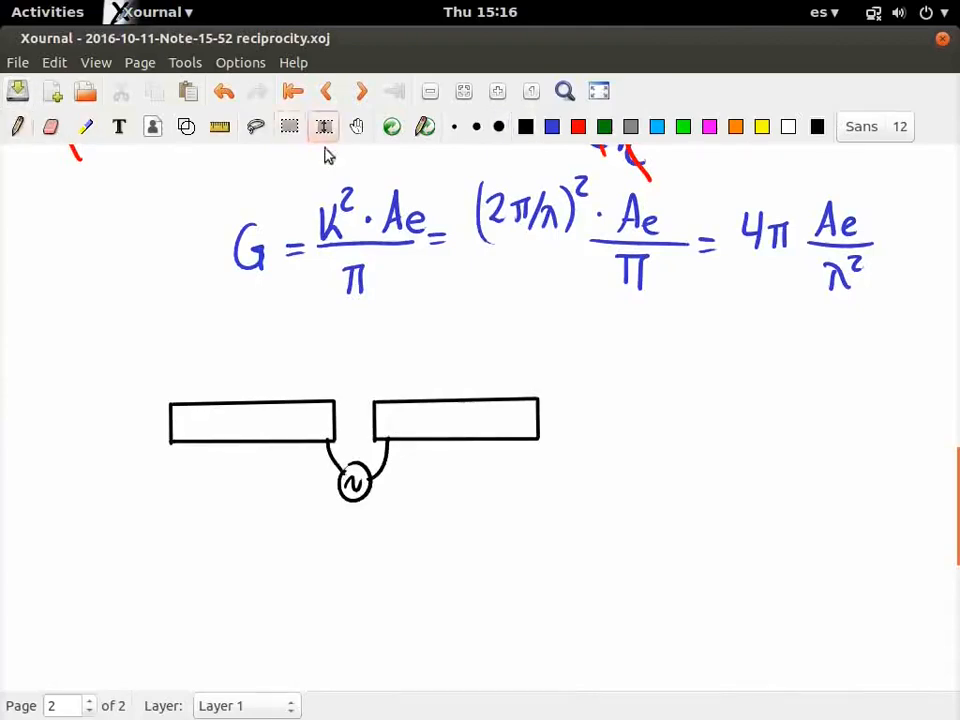
{"action": "left_click_drag", "start_coordinate": [320, 370], "coordinate": [313, 405]}
{"action": "key", "text": "ctrl+shift+p"}
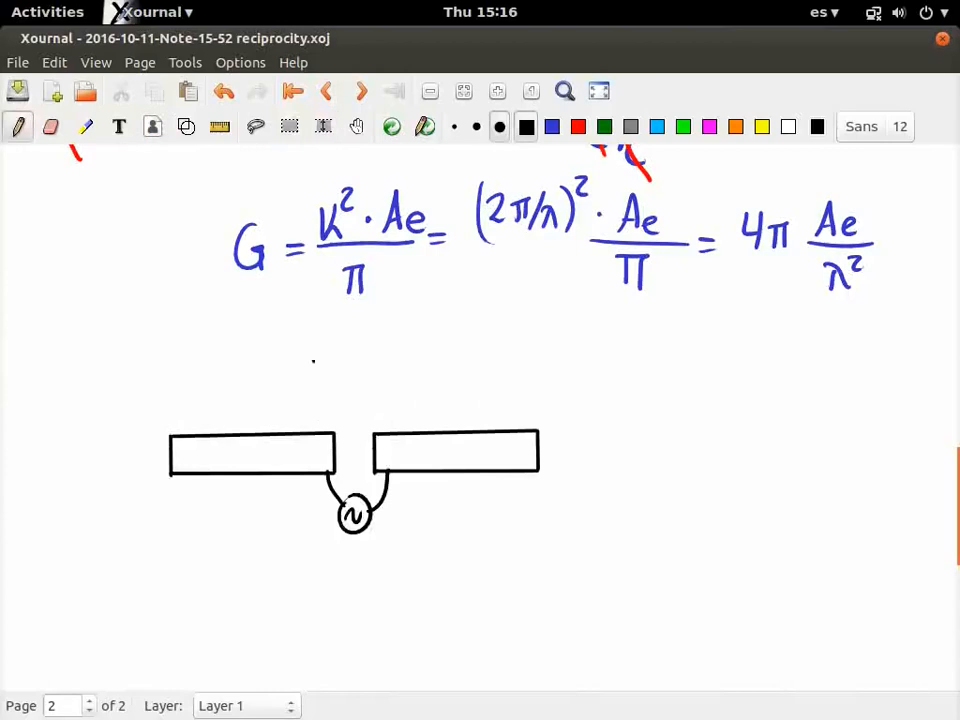
{"action": "mouse_move", "coordinate": [308, 350]}
{"action": "left_mouse_down"}
{"action": "mouse_move", "coordinate": [312, 386]}
{"action": "mouse_move", "coordinate": [402, 374]}
{"action": "left_mouse_up"}
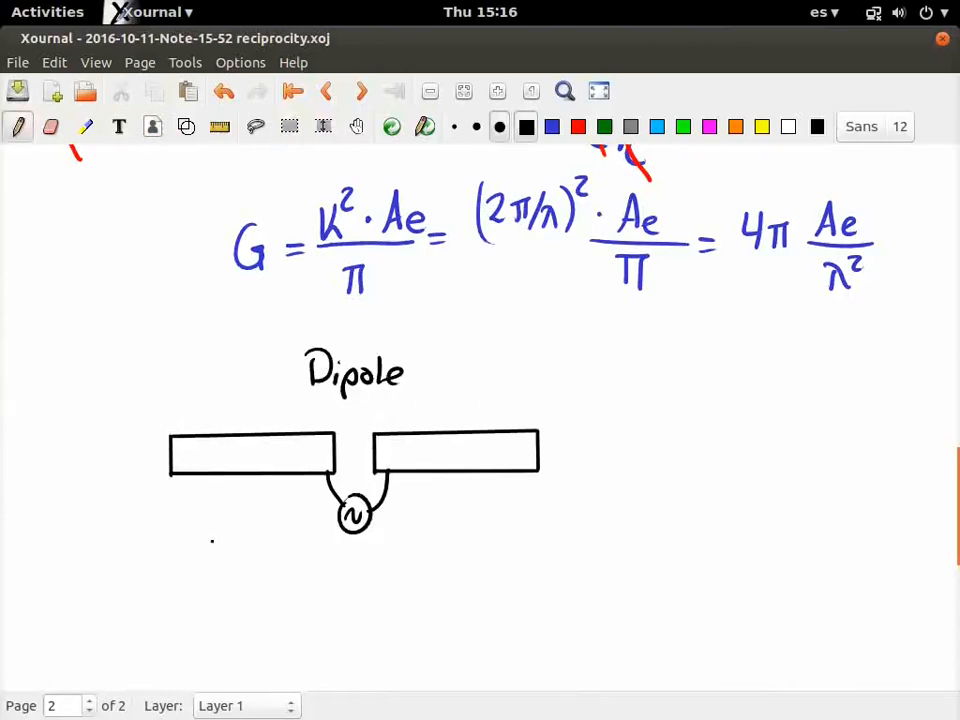
Annotate the dipole sketch with dimension marks for its total length λ0/2, arm thickness 2a and feed gap g.
{"action": "mouse_move", "coordinate": [166, 546]}
{"action": "left_mouse_down"}
{"action": "mouse_move", "coordinate": [164, 577]}
{"action": "mouse_move", "coordinate": [540, 556]}
{"action": "mouse_move", "coordinate": [541, 564]}
{"action": "left_mouse_up"}
{"action": "mouse_move", "coordinate": [321, 596]}
{"action": "left_mouse_down"}
{"action": "mouse_move", "coordinate": [320, 617]}
{"action": "mouse_move", "coordinate": [343, 619]}
{"action": "mouse_move", "coordinate": [351, 598]}
{"action": "mouse_move", "coordinate": [361, 618]}
{"action": "left_mouse_up"}
{"action": "left_click_drag", "start_coordinate": [376, 600], "coordinate": [394, 621]}
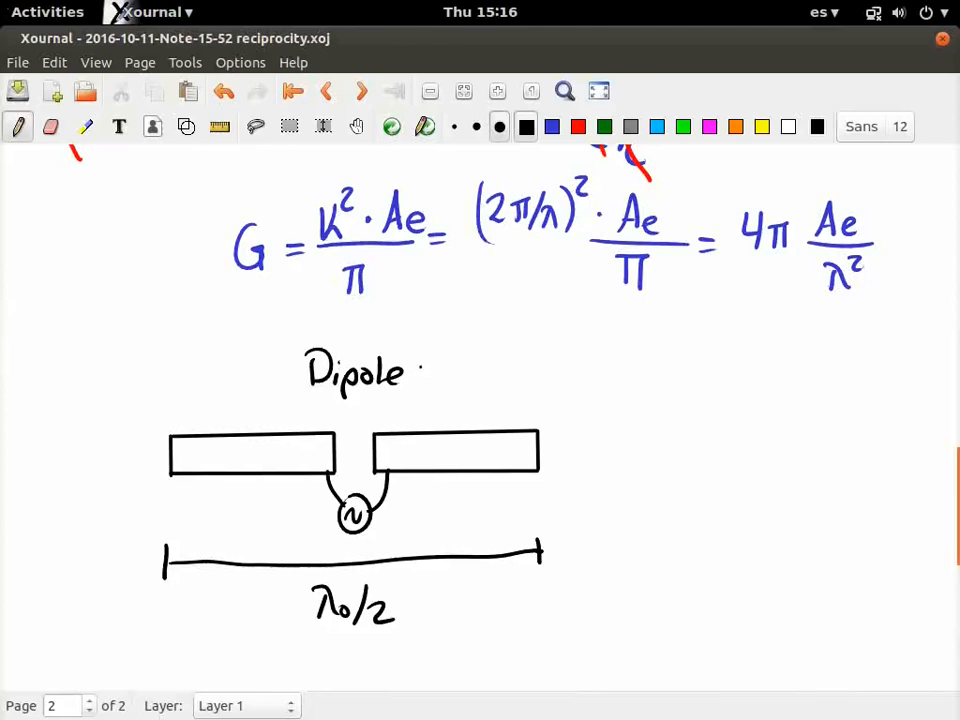
{"action": "mouse_move", "coordinate": [561, 431]}
{"action": "left_mouse_down"}
{"action": "mouse_move", "coordinate": [583, 430]}
{"action": "mouse_move", "coordinate": [570, 468]}
{"action": "mouse_move", "coordinate": [618, 457]}
{"action": "mouse_move", "coordinate": [646, 463]}
{"action": "left_mouse_up"}
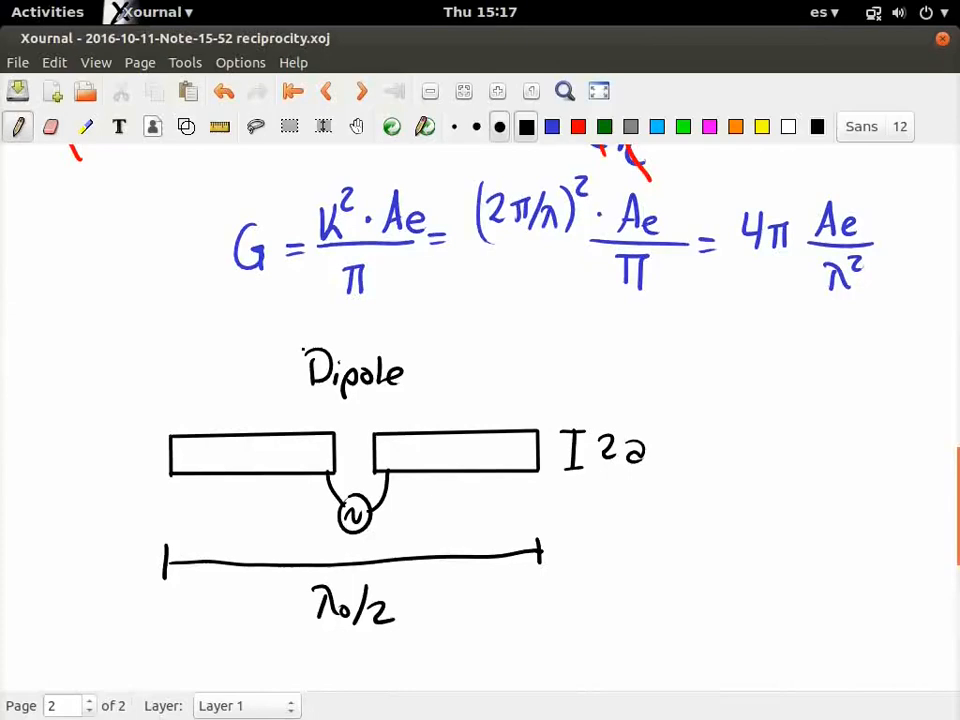
{"action": "mouse_move", "coordinate": [338, 422]}
{"action": "left_mouse_down"}
{"action": "mouse_move", "coordinate": [337, 414]}
{"action": "mouse_move", "coordinate": [376, 421]}
{"action": "mouse_move", "coordinate": [420, 398]}
{"action": "mouse_move", "coordinate": [418, 420]}
{"action": "left_mouse_up"}
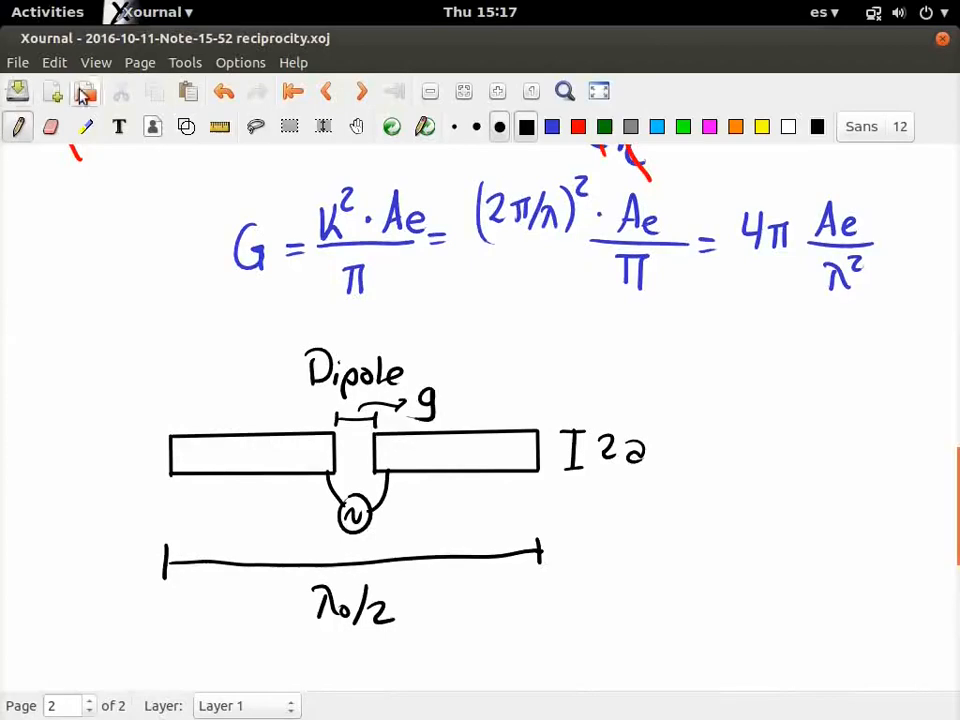
Move the "Dipole" title slightly higher, away from the gap annotation.
{"action": "left_click", "coordinate": [289, 127]}
{"action": "mouse_move", "coordinate": [294, 339]}
{"action": "left_mouse_down"}
{"action": "mouse_move", "coordinate": [375, 396]}
{"action": "mouse_move", "coordinate": [404, 398]}
{"action": "mouse_move", "coordinate": [362, 357]}
{"action": "left_mouse_up"}
{"action": "left_click", "coordinate": [420, 360]}
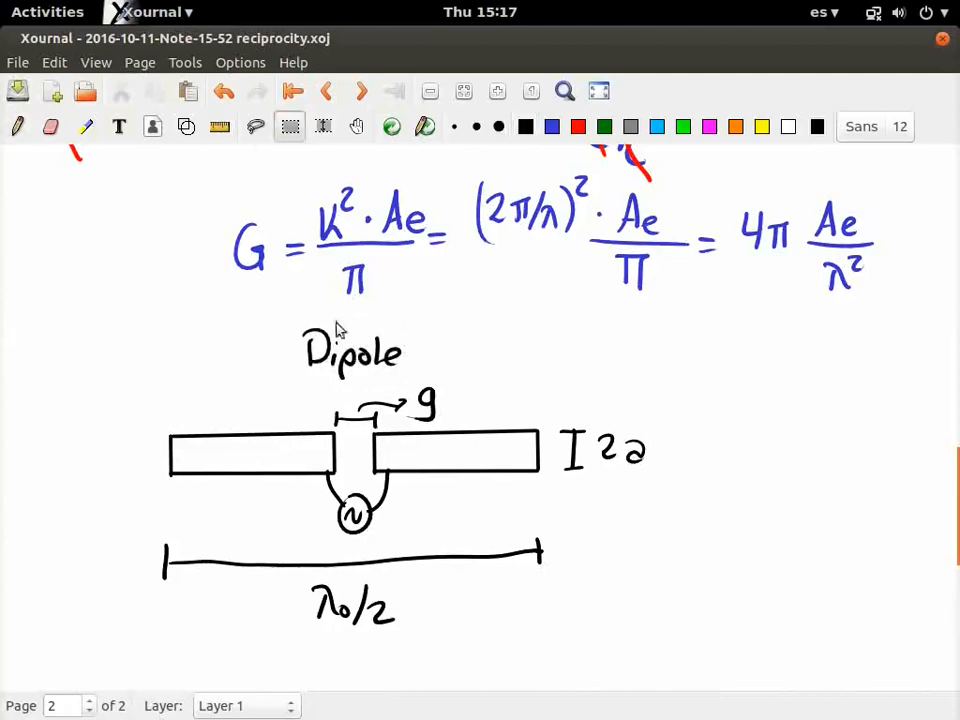
Extend the handwritten labels so the length reads λ0/2 = L and the gap reads g ~ L/20.
{"action": "left_click", "coordinate": [18, 126]}
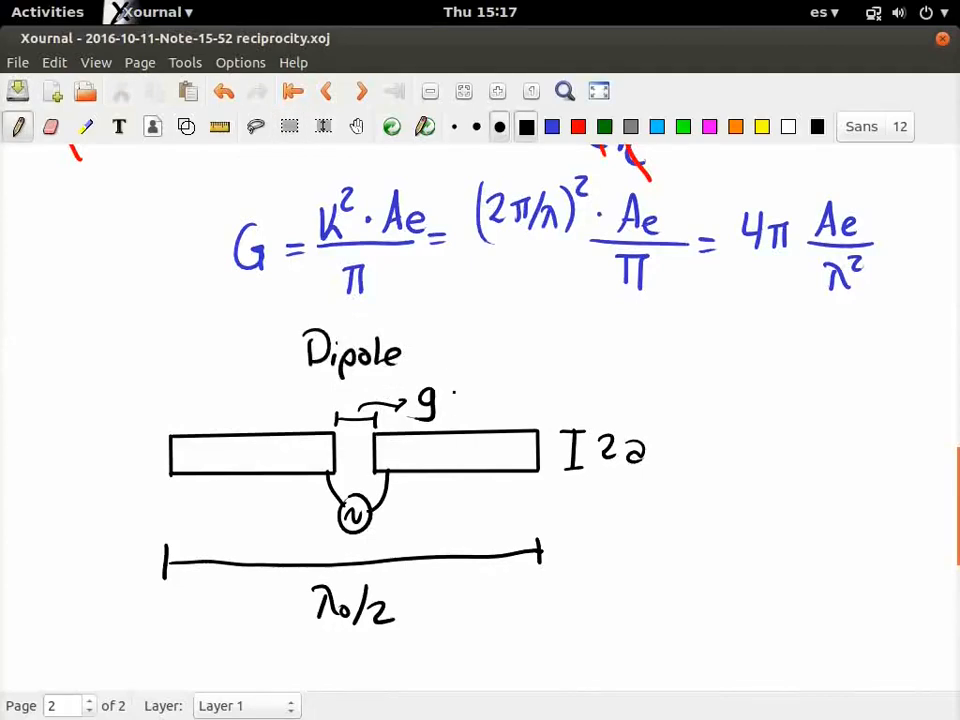
{"action": "left_click_drag", "start_coordinate": [448, 394], "coordinate": [477, 382]}
{"action": "left_click_drag", "start_coordinate": [413, 597], "coordinate": [428, 597]}
{"action": "left_click_drag", "start_coordinate": [413, 608], "coordinate": [459, 617]}
{"action": "left_click_drag", "start_coordinate": [493, 362], "coordinate": [521, 384]}
{"action": "mouse_move", "coordinate": [538, 359]}
{"action": "left_mouse_down"}
{"action": "mouse_move", "coordinate": [553, 377]}
{"action": "mouse_move", "coordinate": [564, 354]}
{"action": "left_mouse_up"}
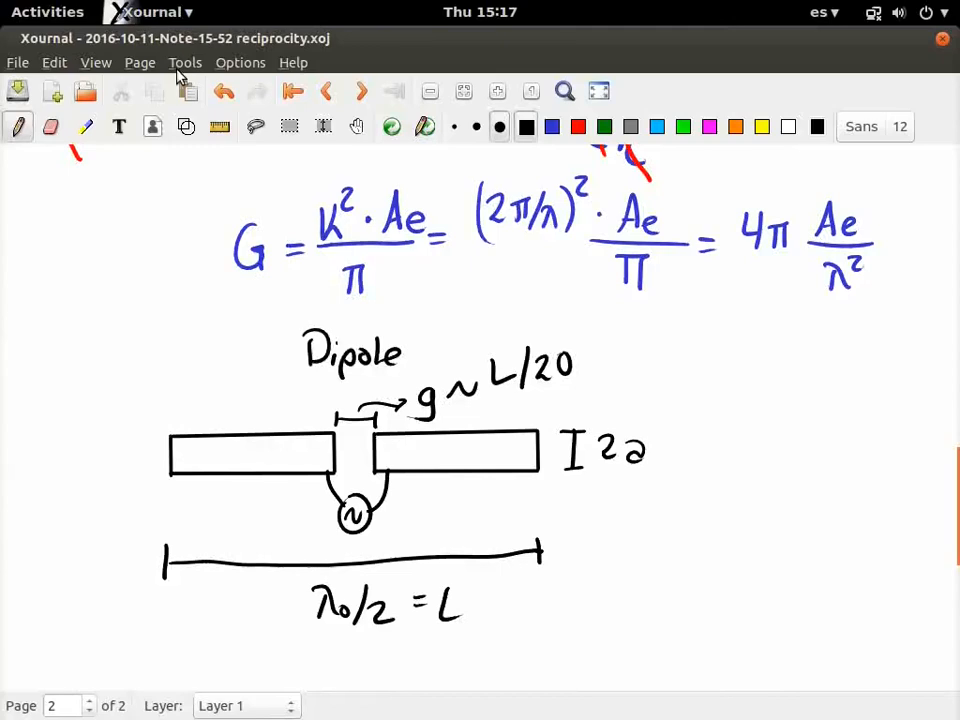
Switch to CST Studio Suite and add a parameter named L to the project's parameter list.
{"action": "key", "text": "alt+Tab"}
{"action": "key", "text": "alt+Tab"}
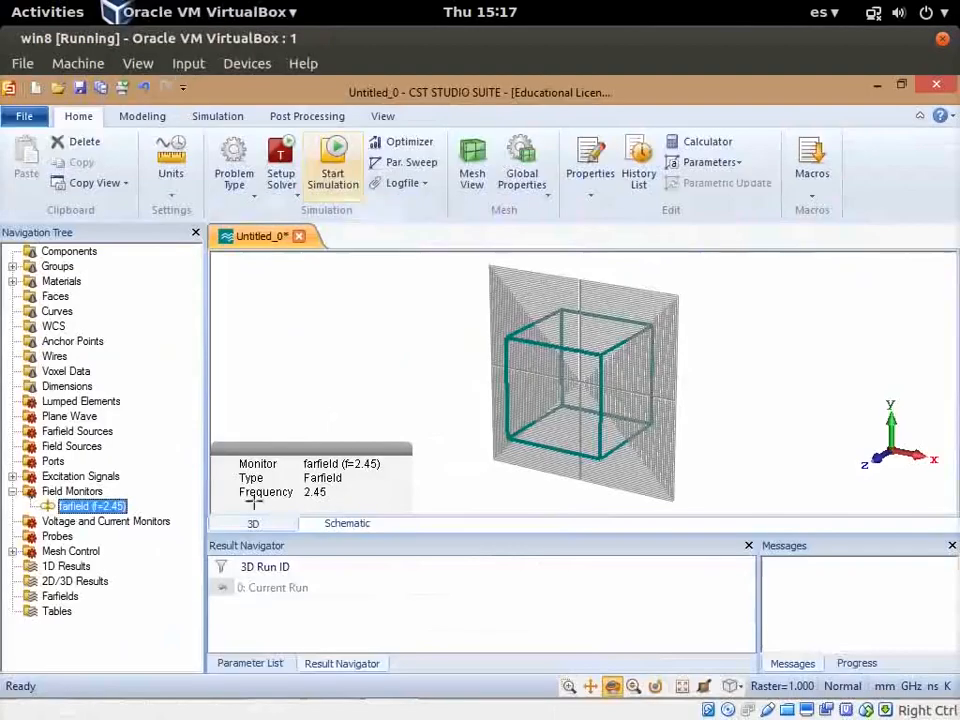
{"action": "left_click", "coordinate": [266, 665]}
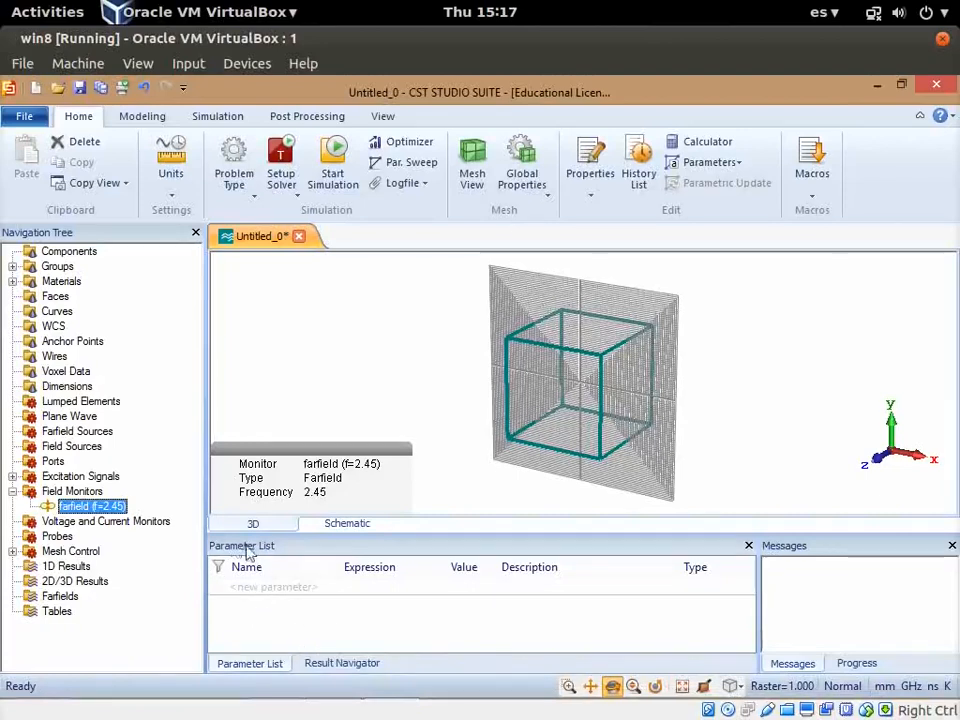
{"action": "left_click", "coordinate": [251, 587]}
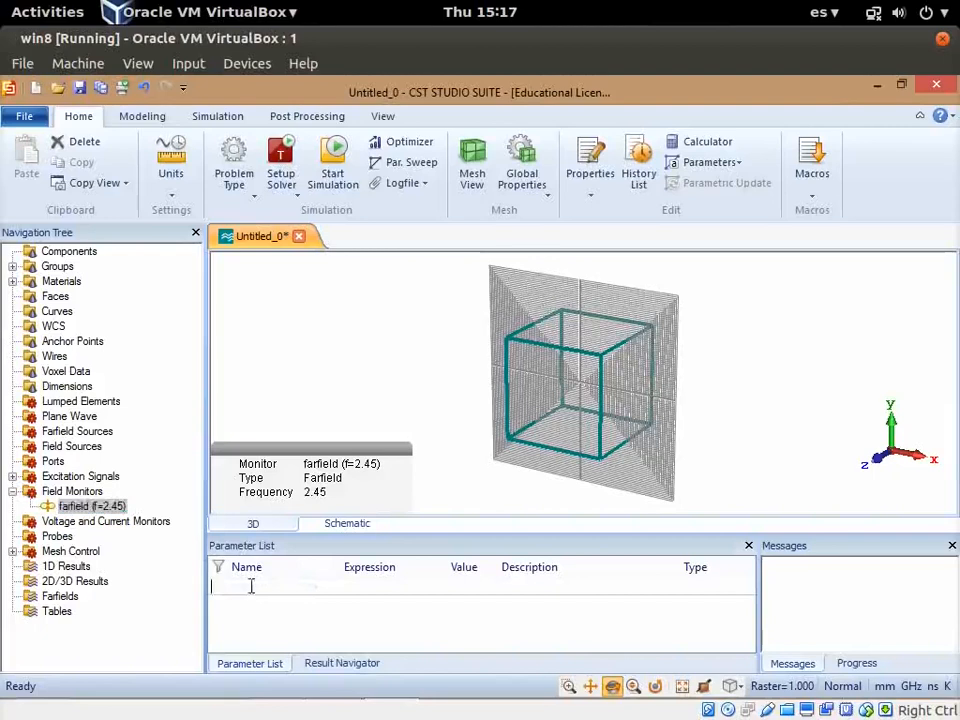
{"action": "type", "text": "L"}
{"action": "key", "text": "Tab"}
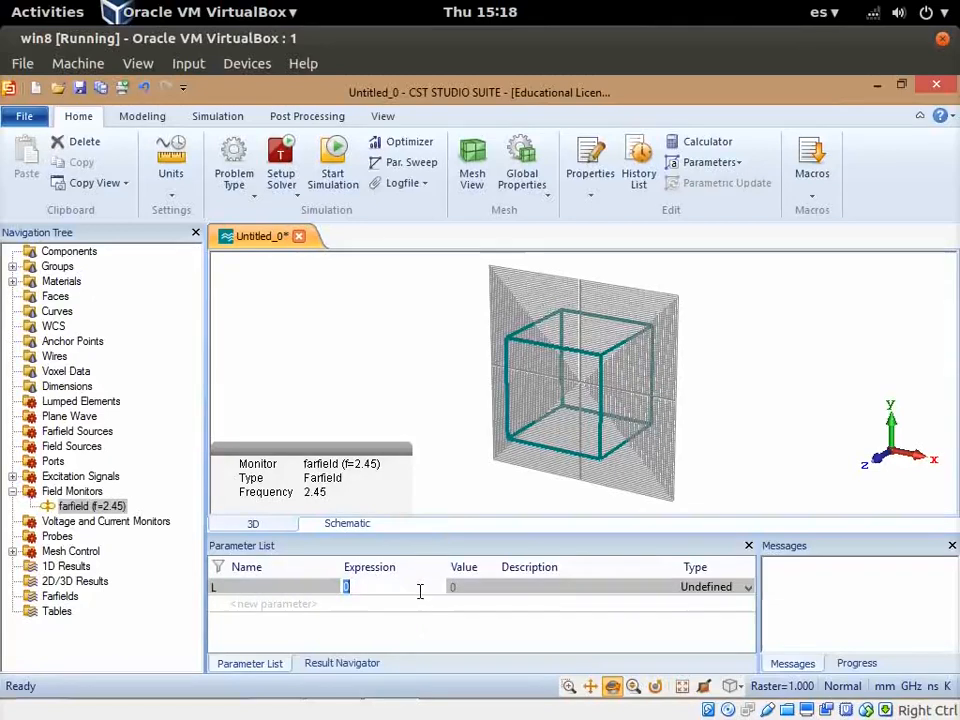
Add a second parameter named a below L in the parameter list.
{"action": "left_click", "coordinate": [253, 607]}
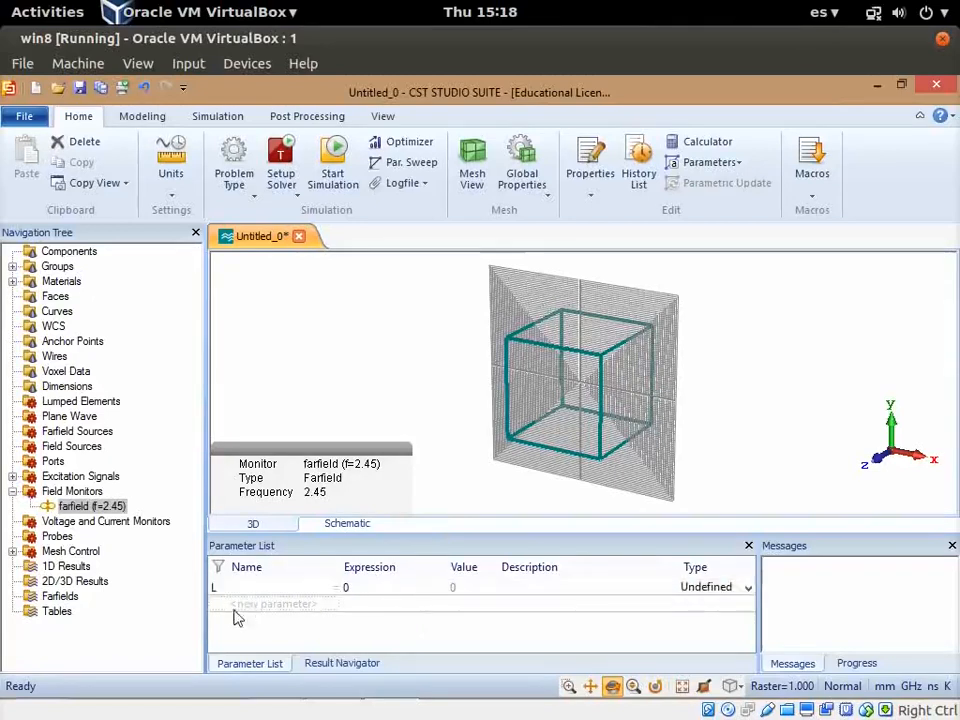
{"action": "left_click", "coordinate": [236, 610]}
{"action": "type", "text": "a"}
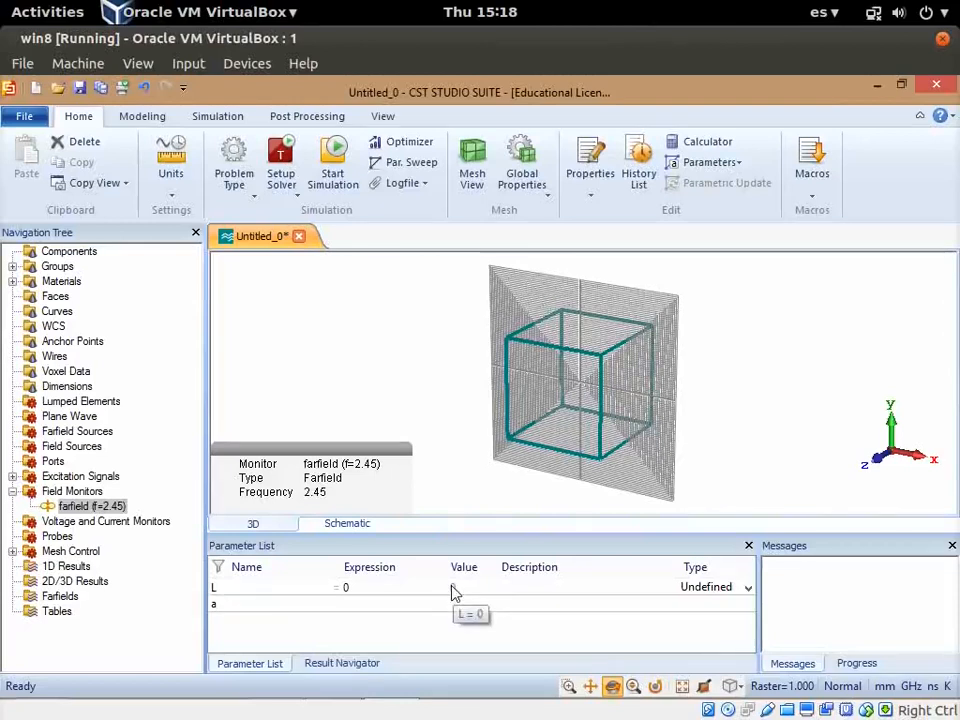
{"action": "key", "text": "Return"}
Describe parameter L as "Diple length" and parameter a as "wire radius".
{"action": "left_click", "coordinate": [528, 586]}
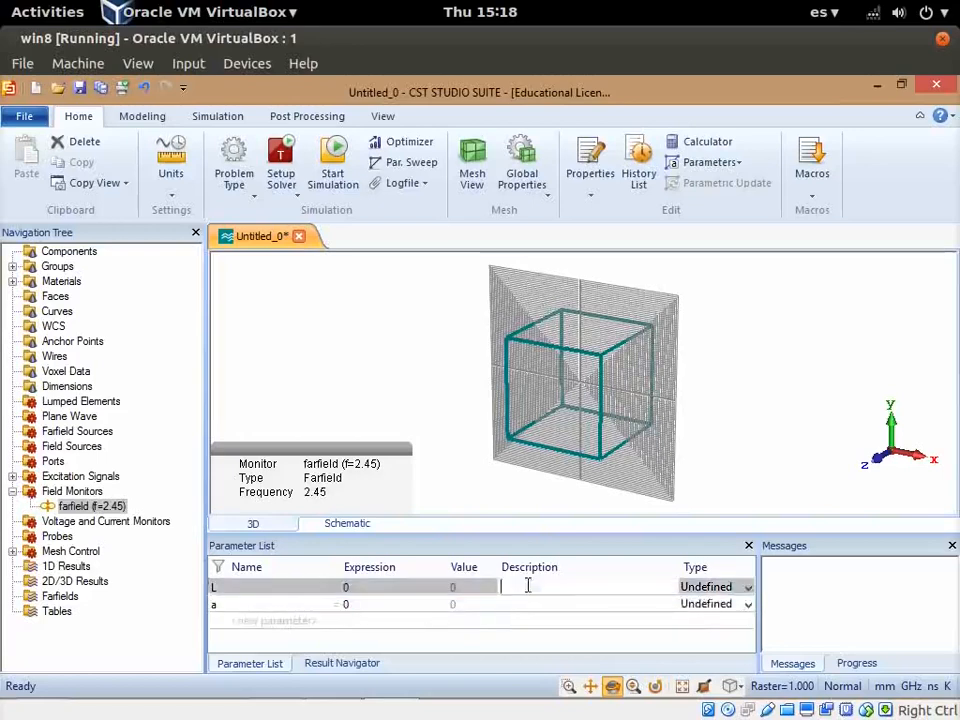
{"action": "type", "text": "Diple length"}
{"action": "left_click", "coordinate": [531, 605]}
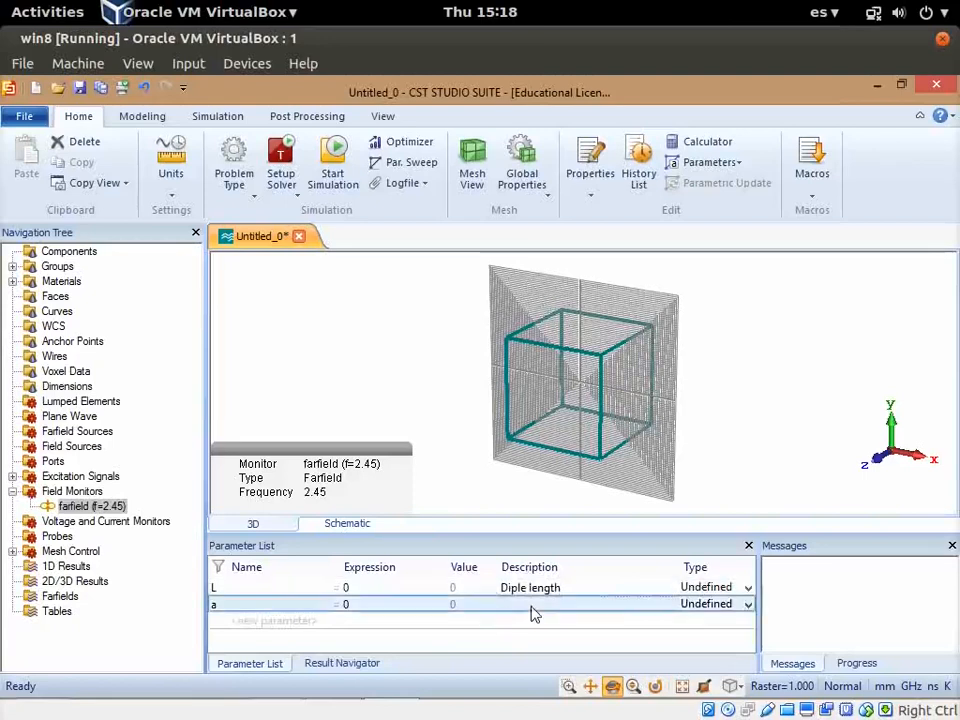
{"action": "left_click", "coordinate": [531, 605]}
{"action": "type", "text": "wire ra"}
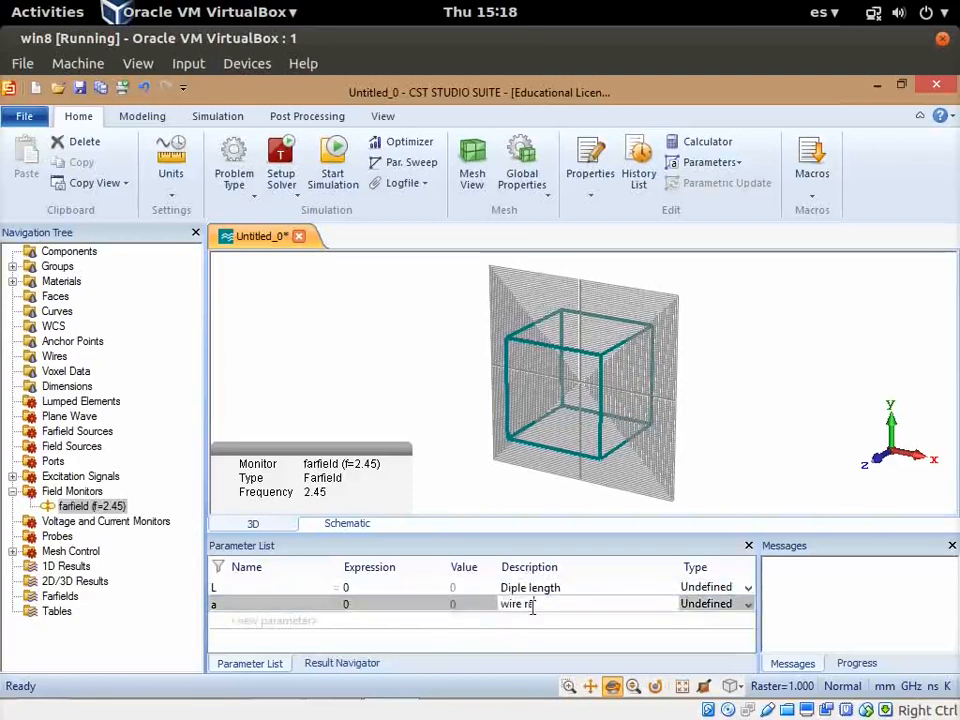
{"action": "type", "text": "dius"}
{"action": "key", "text": "Return"}
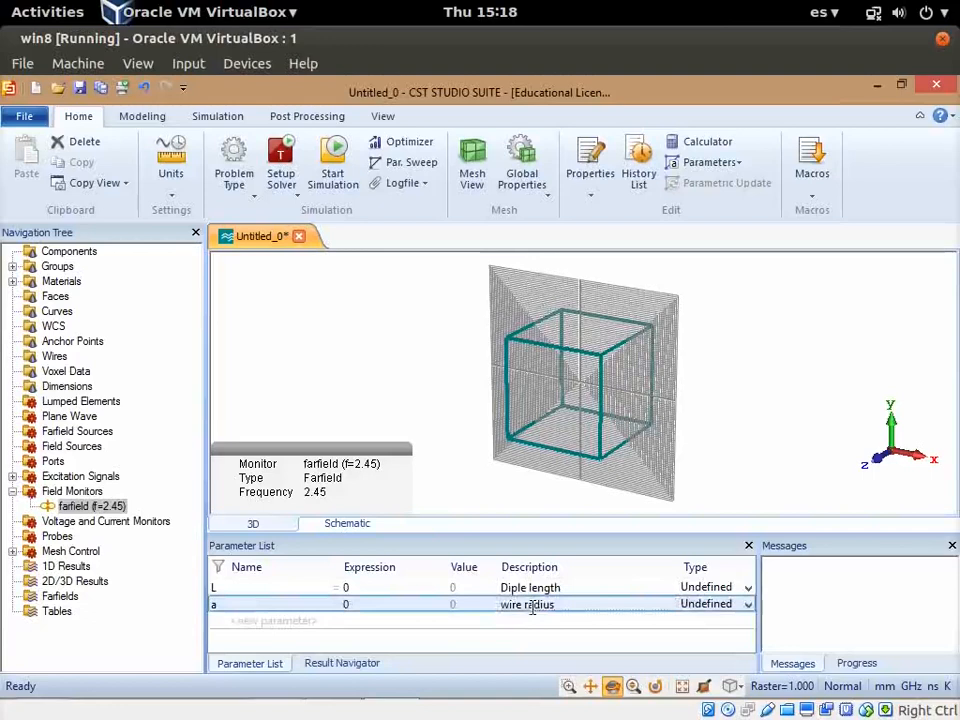
Add a third parameter named g with the description "dipole gap length".
{"action": "left_click", "coordinate": [268, 621]}
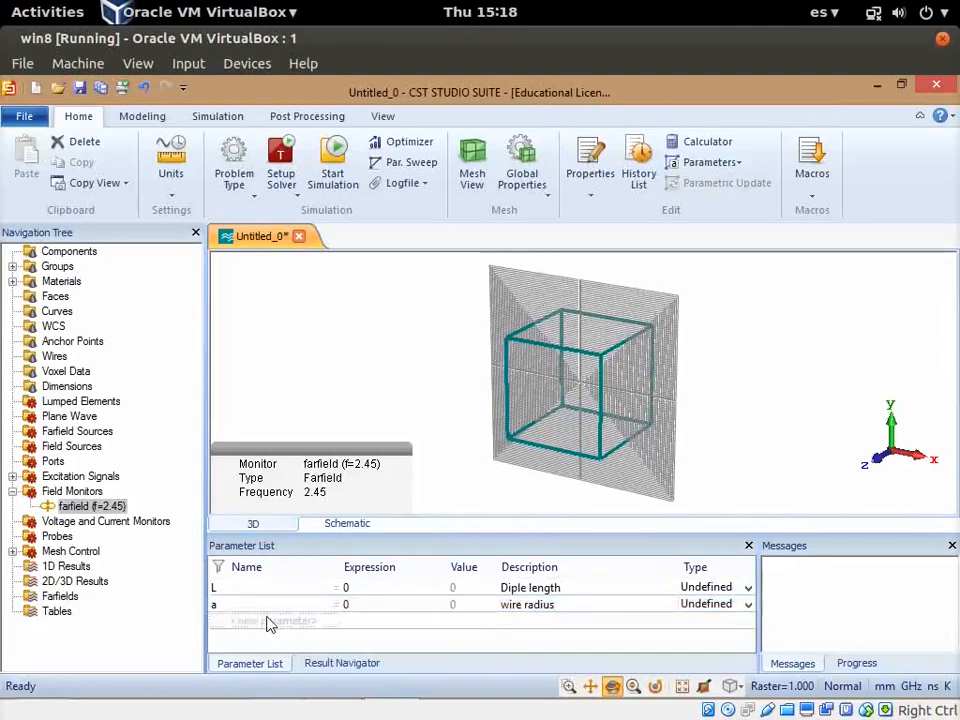
{"action": "type", "text": "g"}
{"action": "key", "text": "Tab"}
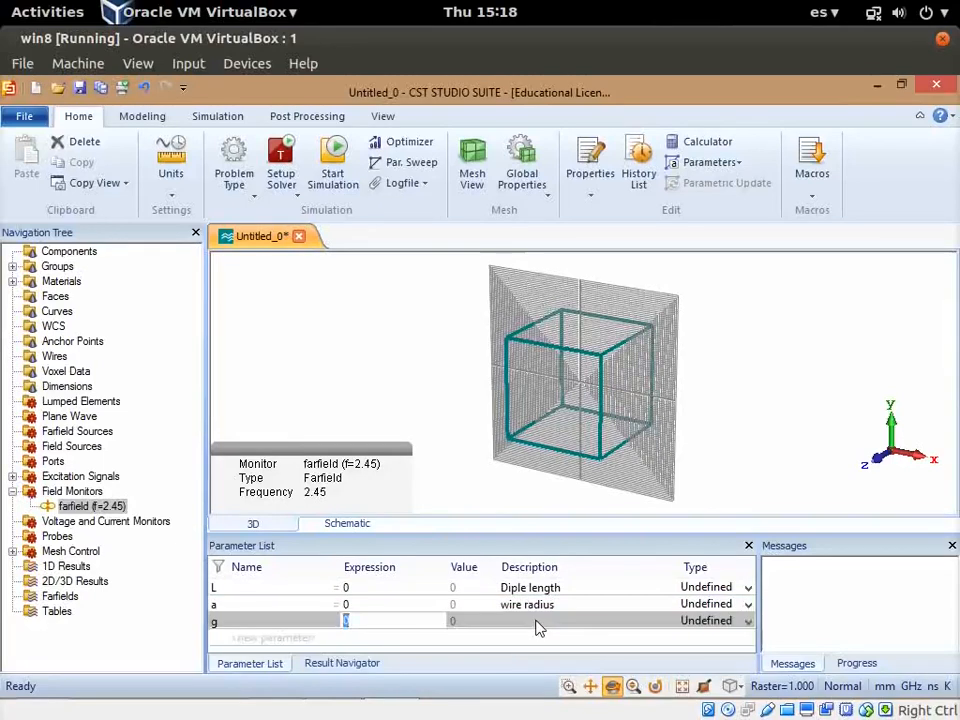
{"action": "left_click", "coordinate": [521, 622]}
{"action": "type", "text": "di"}
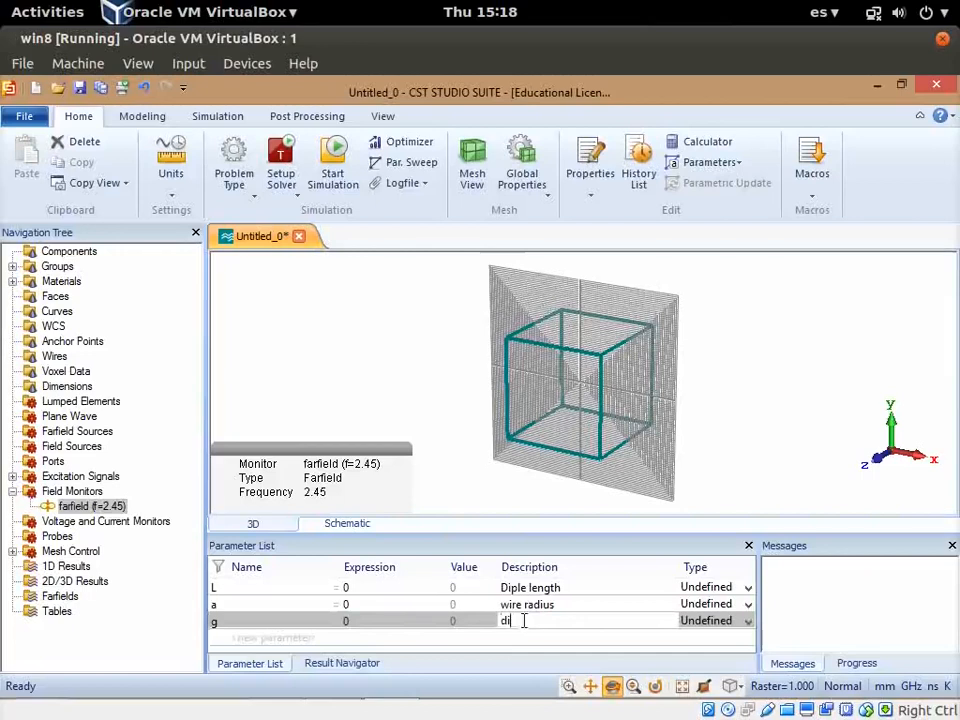
{"action": "type", "text": "pole ga"}
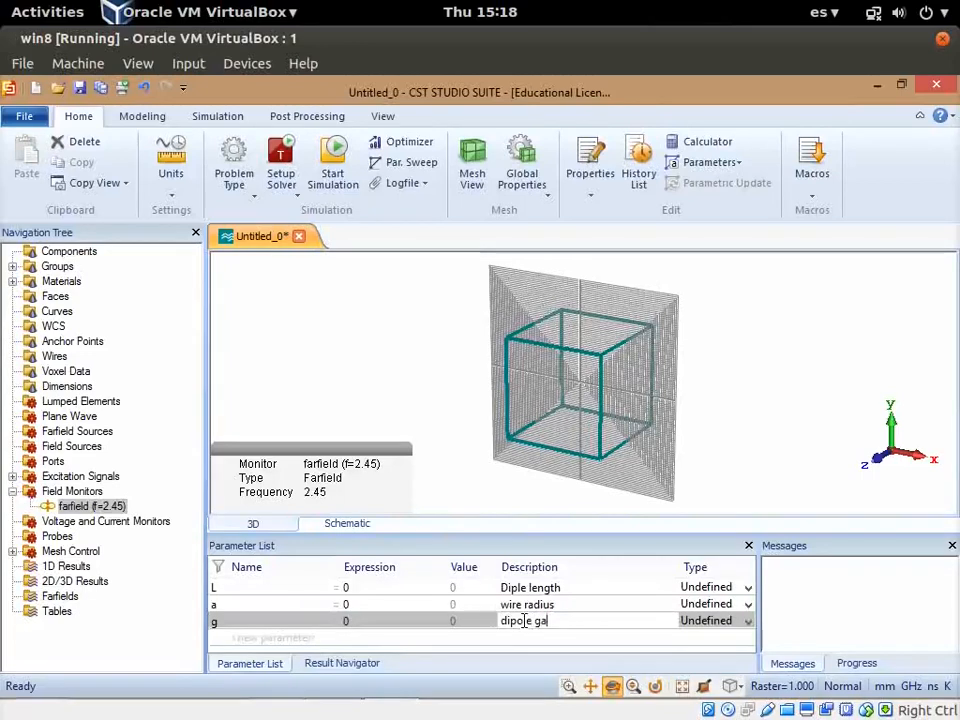
{"action": "type", "text": "p length"}
{"action": "key", "text": "Return"}
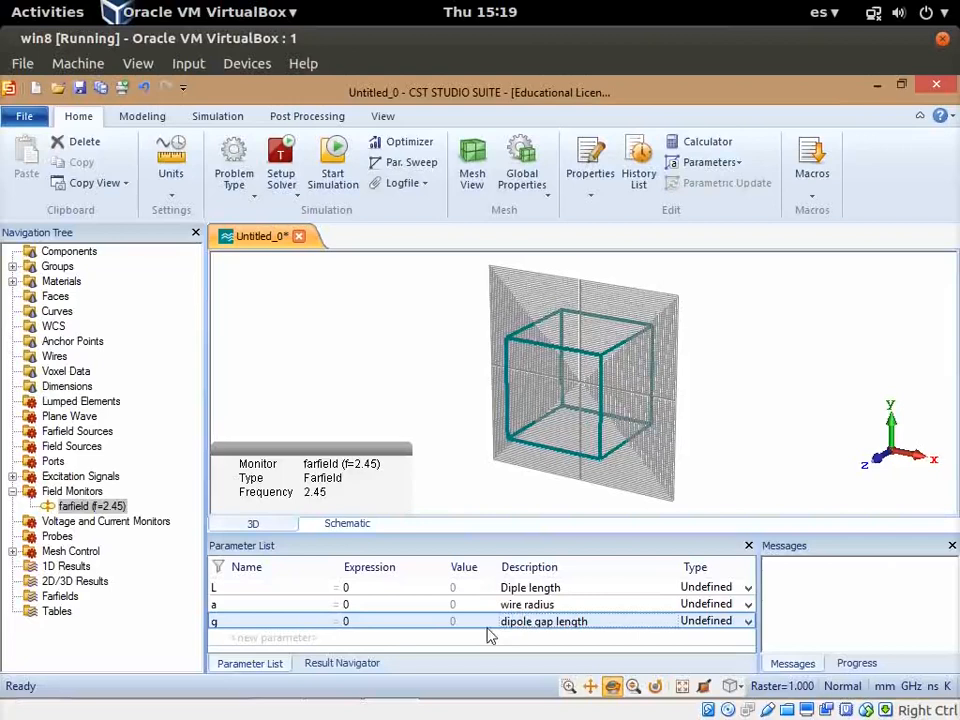
Set the dipole length L to 61 and the wire radius a to 1.
{"action": "left_click", "coordinate": [360, 593]}
{"action": "left_click", "coordinate": [358, 587]}
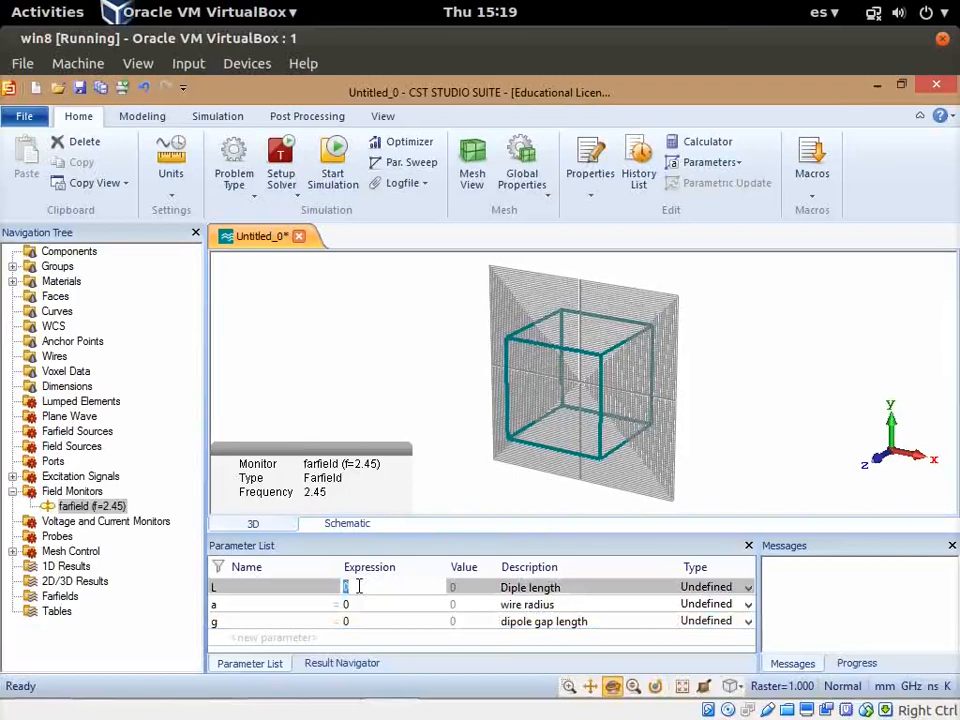
{"action": "type", "text": "61"}
{"action": "key", "text": "Return"}
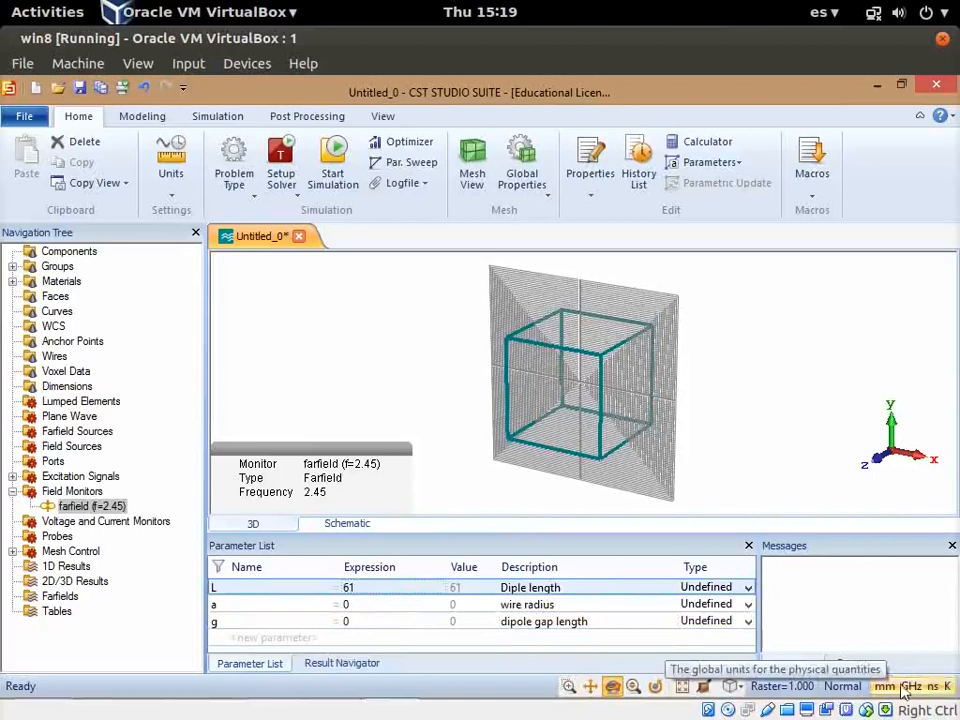
{"action": "double_click", "coordinate": [368, 604]}
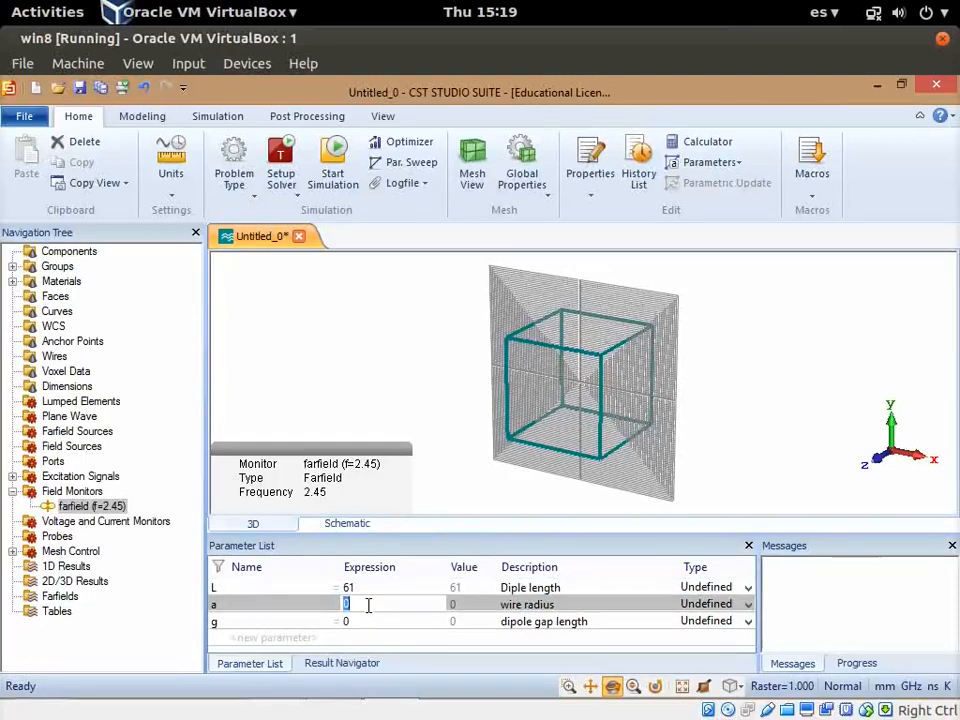
{"action": "type", "text": "1"}
{"action": "key", "text": "Return"}
Change the Windows keyboard input language and set the gap parameter g to the expression L/20.
{"action": "left_click", "coordinate": [370, 620]}
{"action": "left_click", "coordinate": [368, 620]}
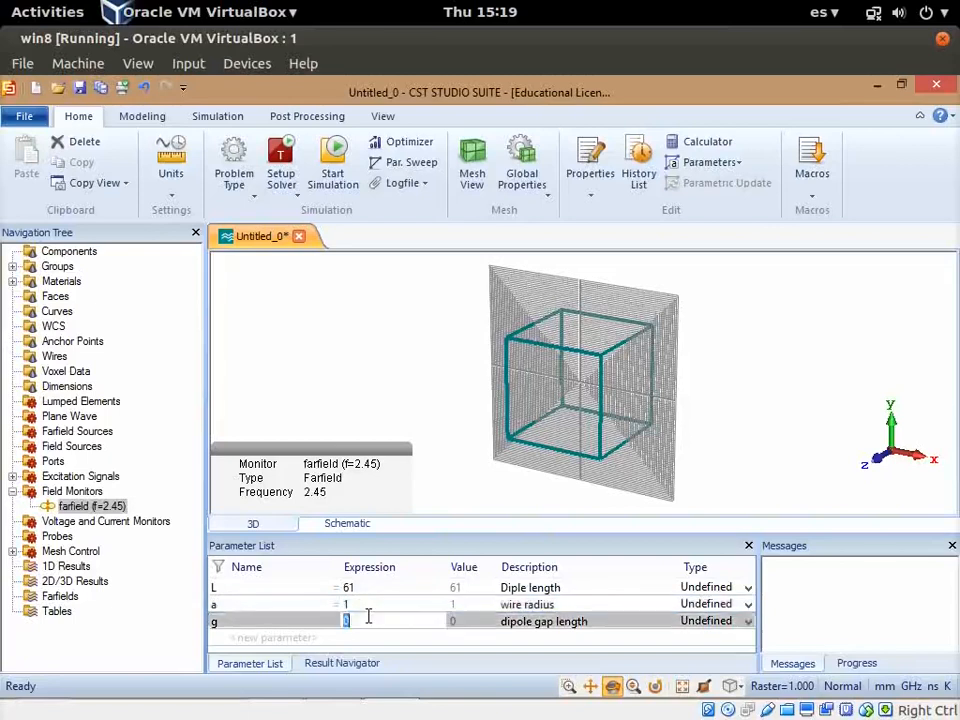
{"action": "type", "text": "L-"}
{"action": "key", "text": "BackSpace"}
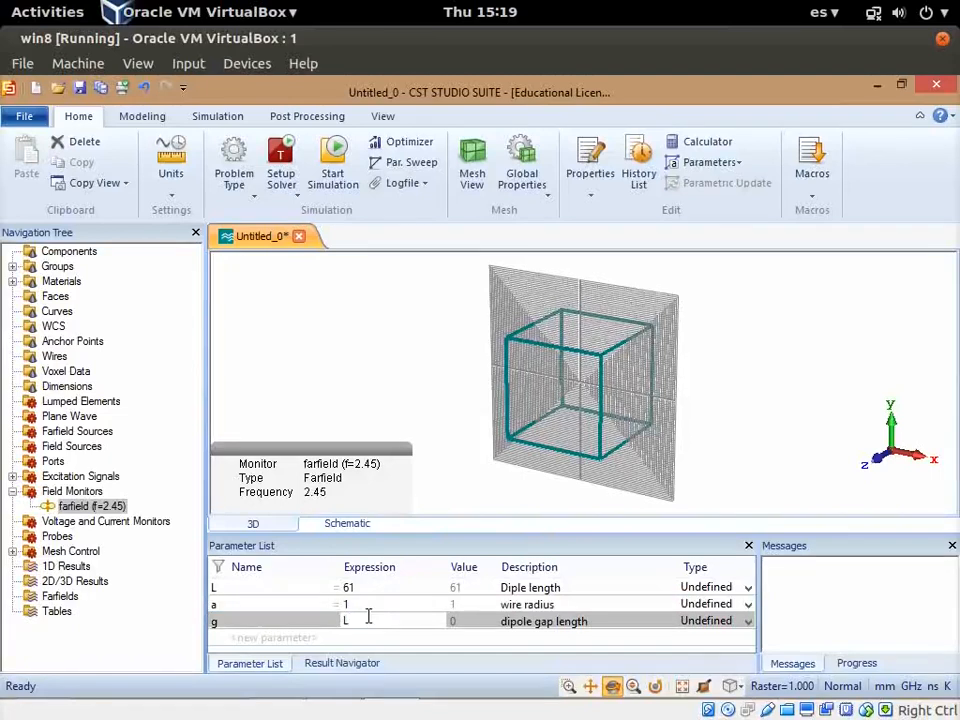
{"action": "key", "text": "super+space"}
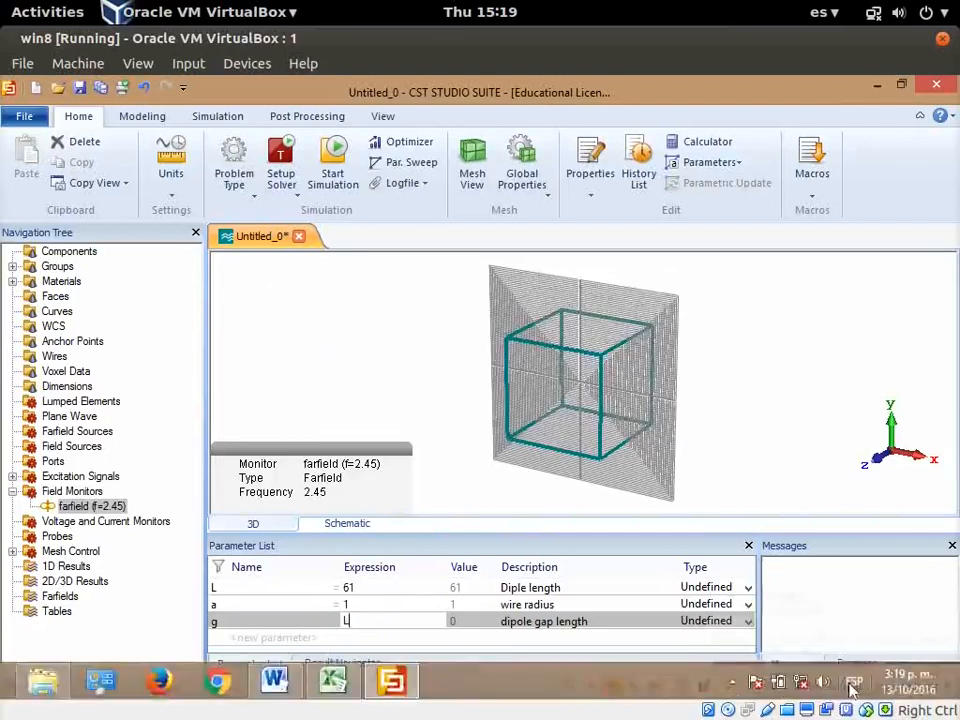
{"action": "left_click", "coordinate": [862, 692]}
{"action": "left_click", "coordinate": [826, 556]}
{"action": "type", "text": "/"}
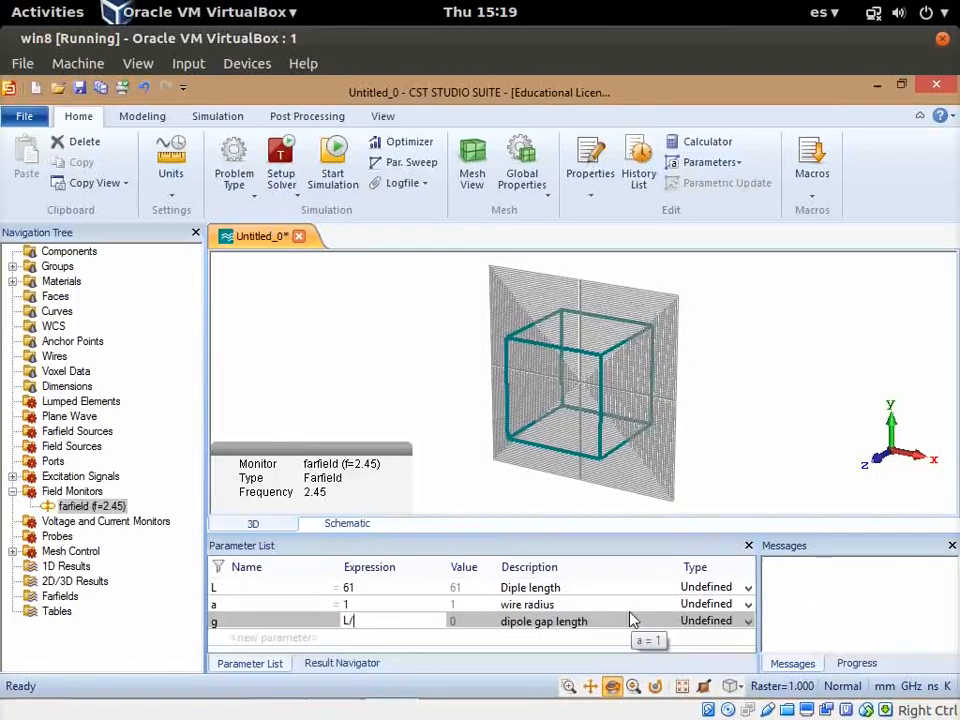
{"action": "type", "text": "20"}
{"action": "key", "text": "Return"}
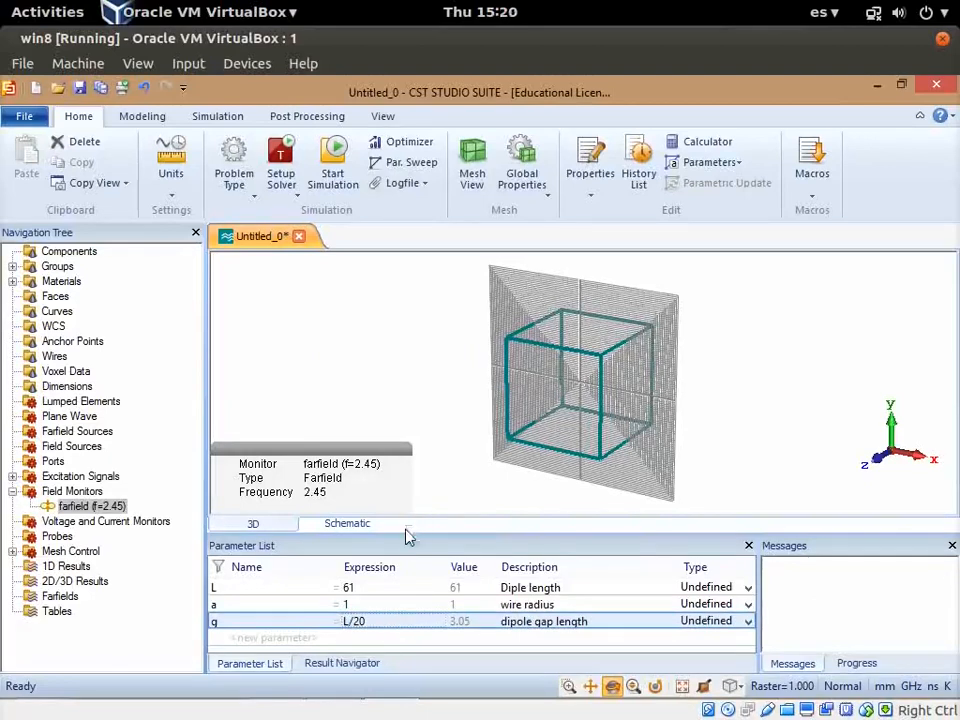
{"action": "left_click_drag", "start_coordinate": [399, 535], "coordinate": [399, 525]}
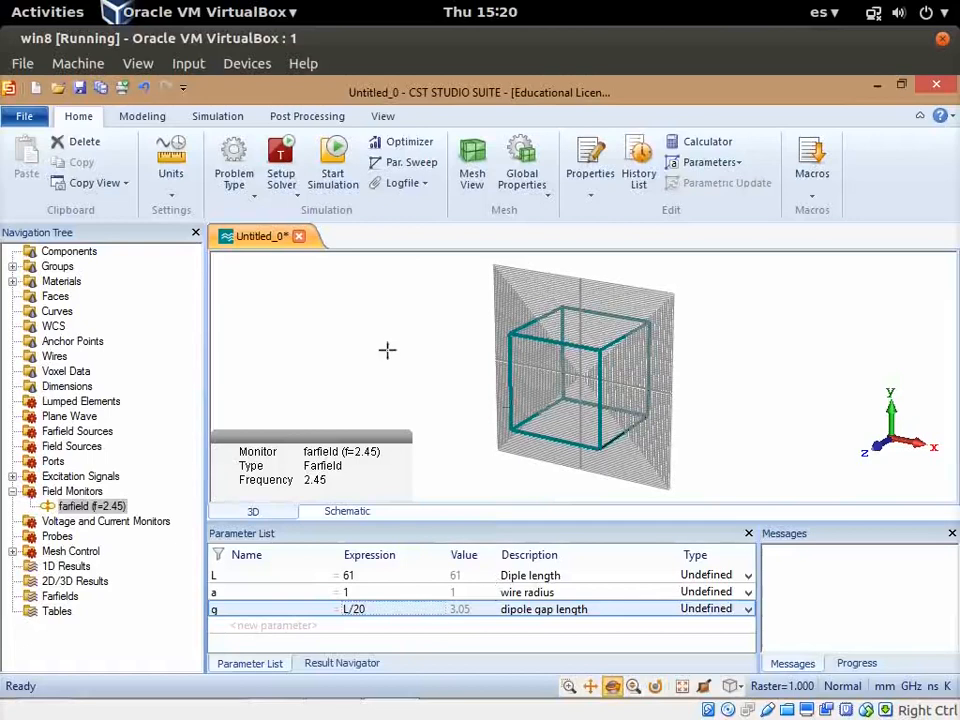
Start a circular cylinder defined by numeric entry instead of picked points, and set its outer radius to a.
{"action": "left_click", "coordinate": [149, 121]}
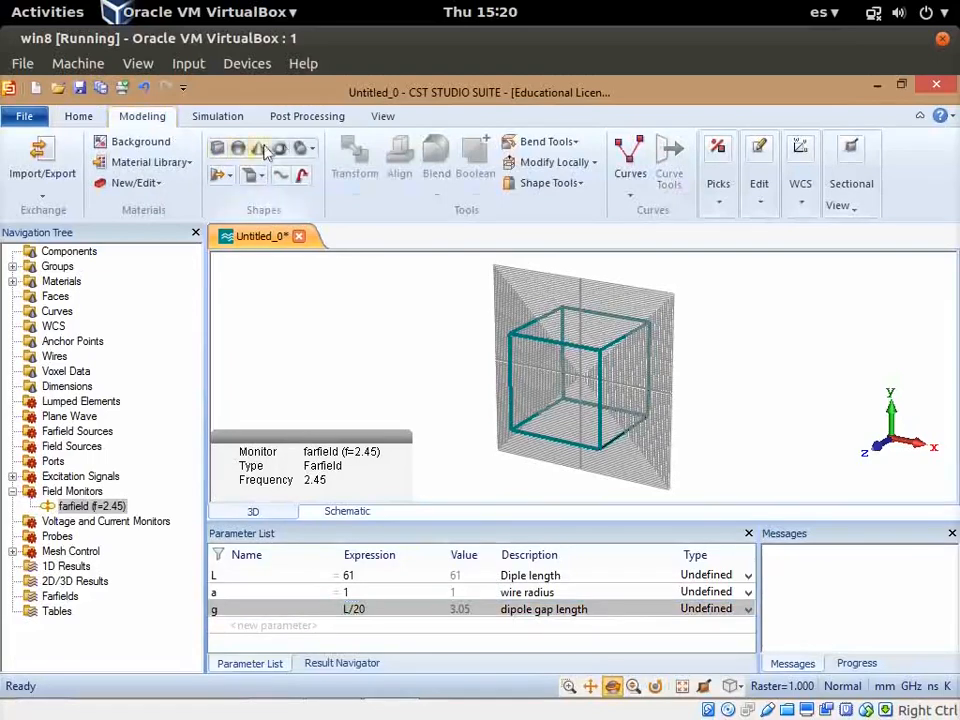
{"action": "left_click", "coordinate": [311, 149]}
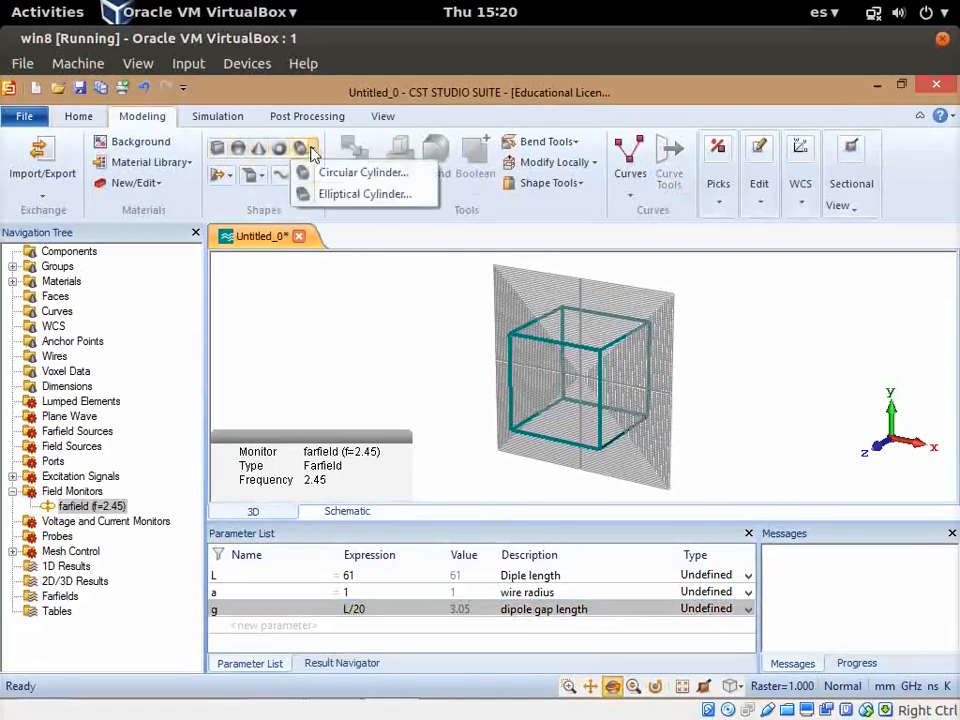
{"action": "left_click", "coordinate": [349, 175]}
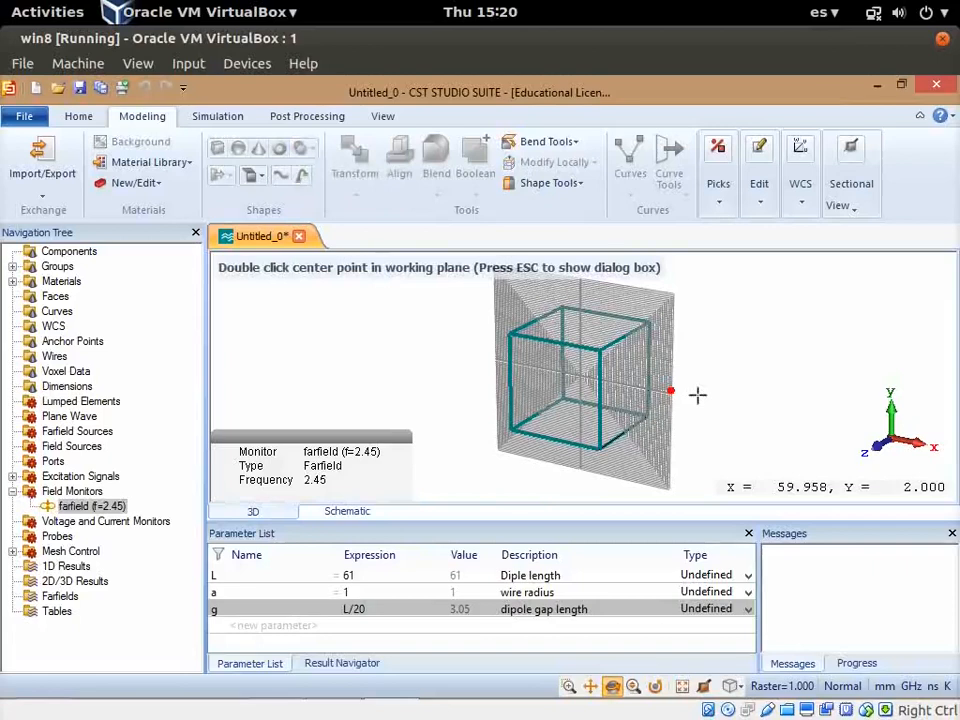
{"action": "key", "text": "Escape"}
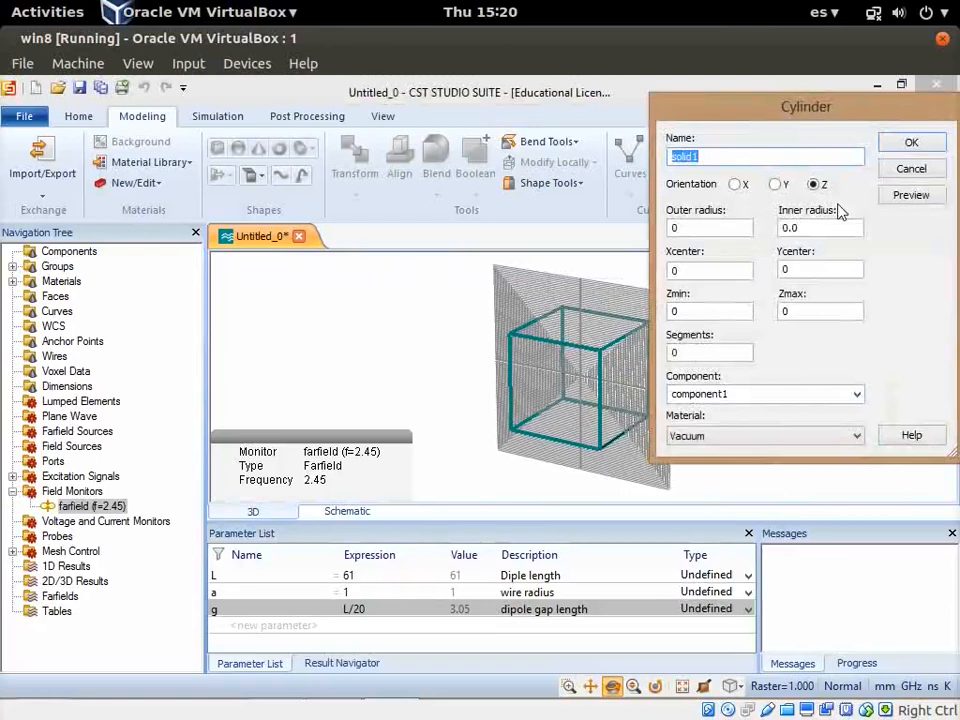
{"action": "left_click", "coordinate": [697, 228]}
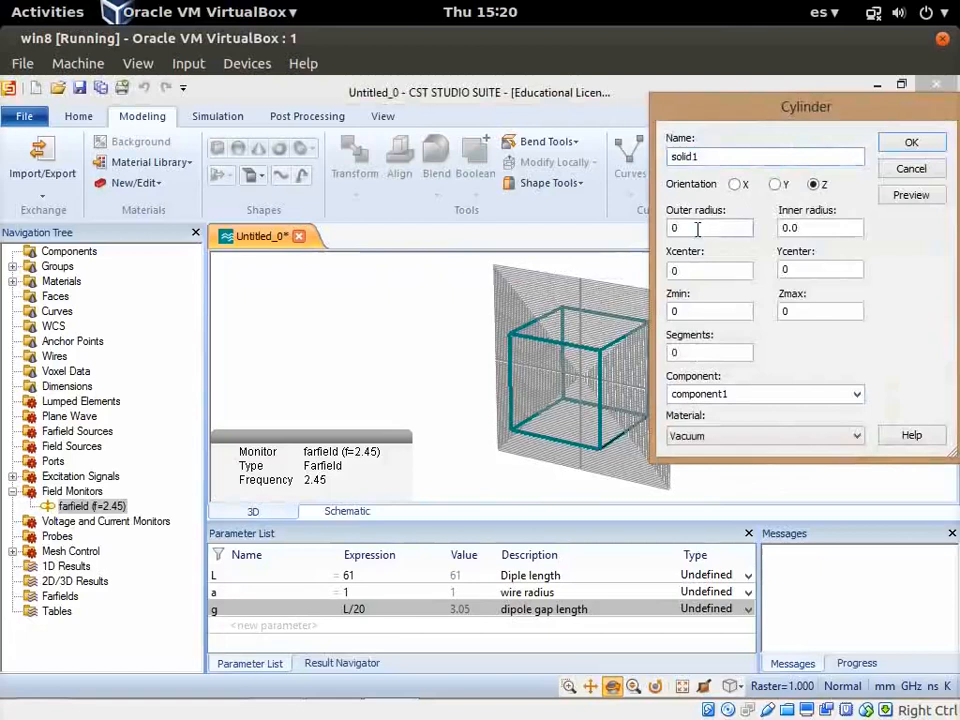
{"action": "left_click_drag", "start_coordinate": [697, 230], "coordinate": [604, 237]}
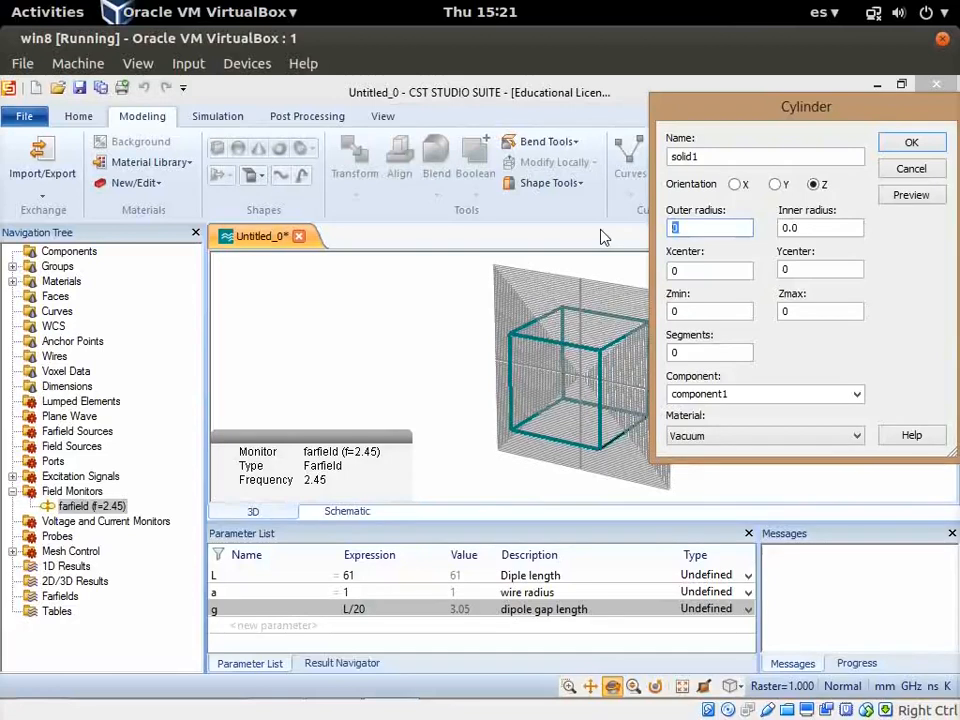
{"action": "type", "text": "a"}
{"action": "left_click", "coordinate": [832, 226]}
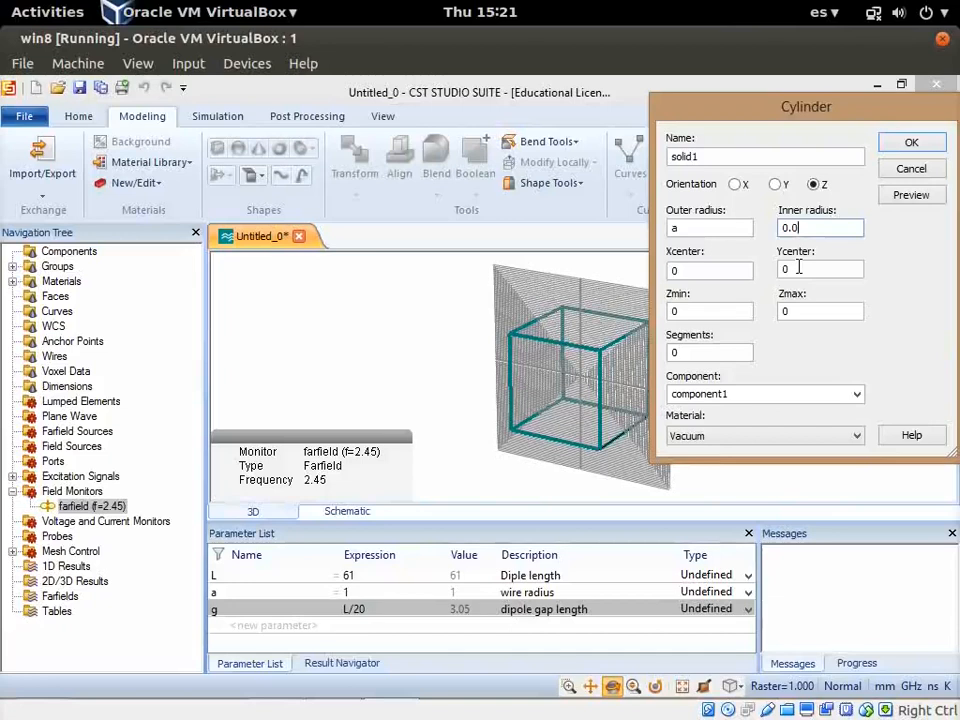
Set the cylinder's Zmin to g/2 and Zmax to L/2, and choose PEC as its material.
{"action": "left_click", "coordinate": [729, 270]}
{"action": "left_click", "coordinate": [816, 272]}
{"action": "key", "text": "Tab"}
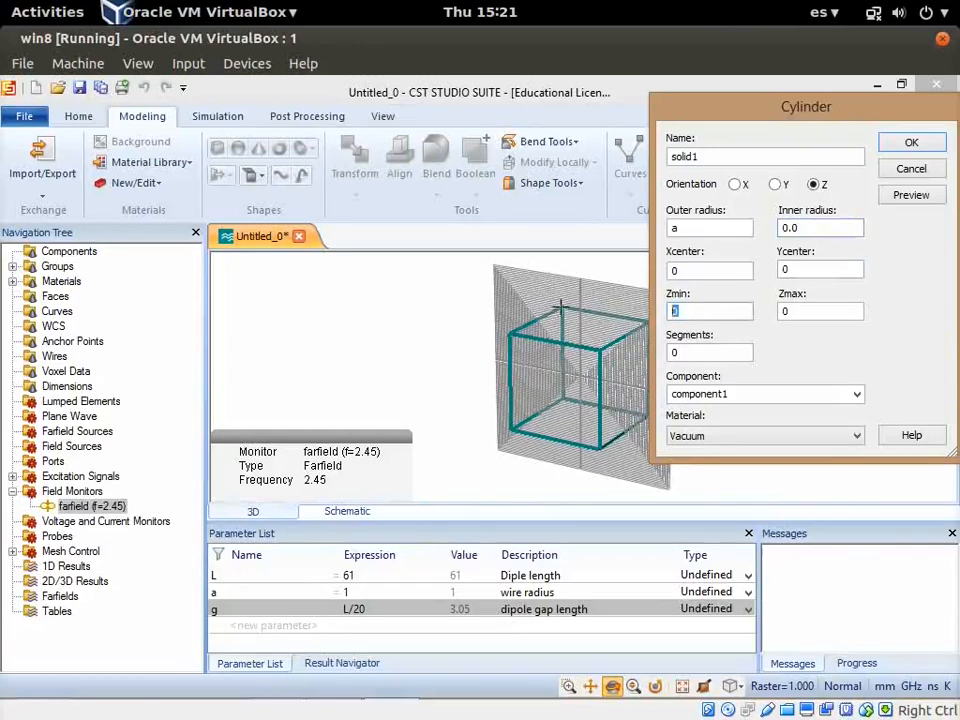
{"action": "type", "text": "g/2"}
{"action": "key", "text": "Tab"}
{"action": "type", "text": "L/2"}
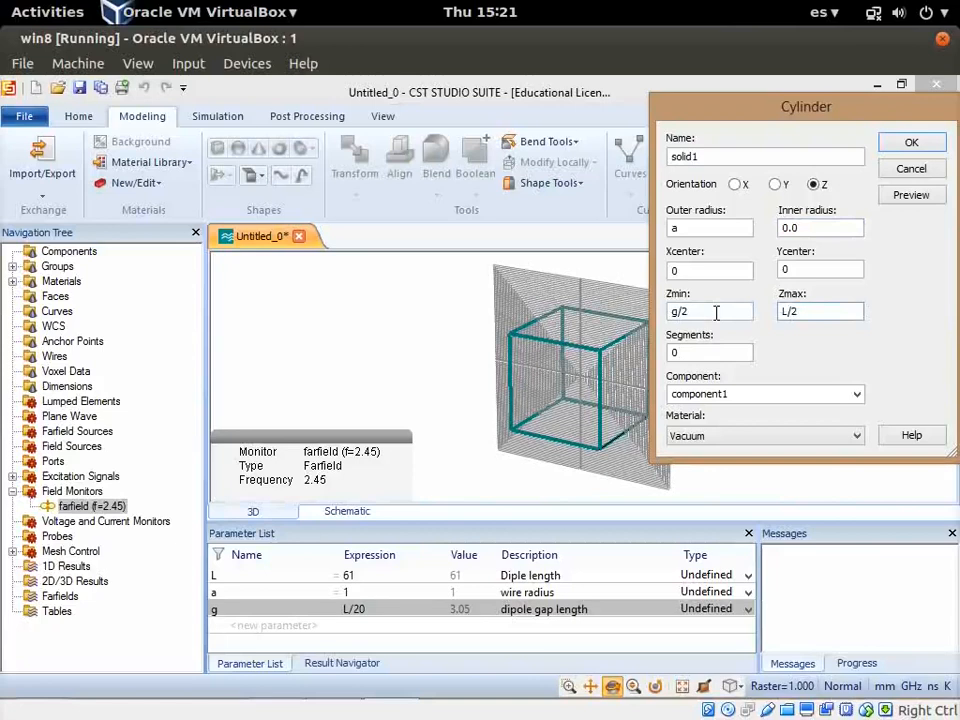
{"action": "left_click", "coordinate": [758, 437]}
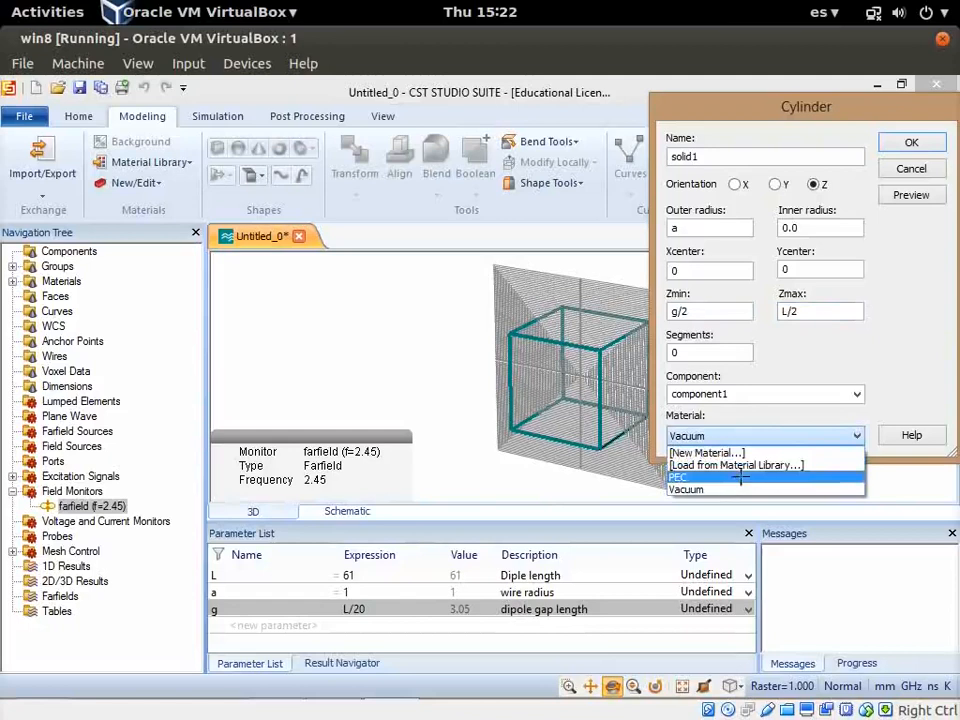
{"action": "left_click", "coordinate": [740, 477]}
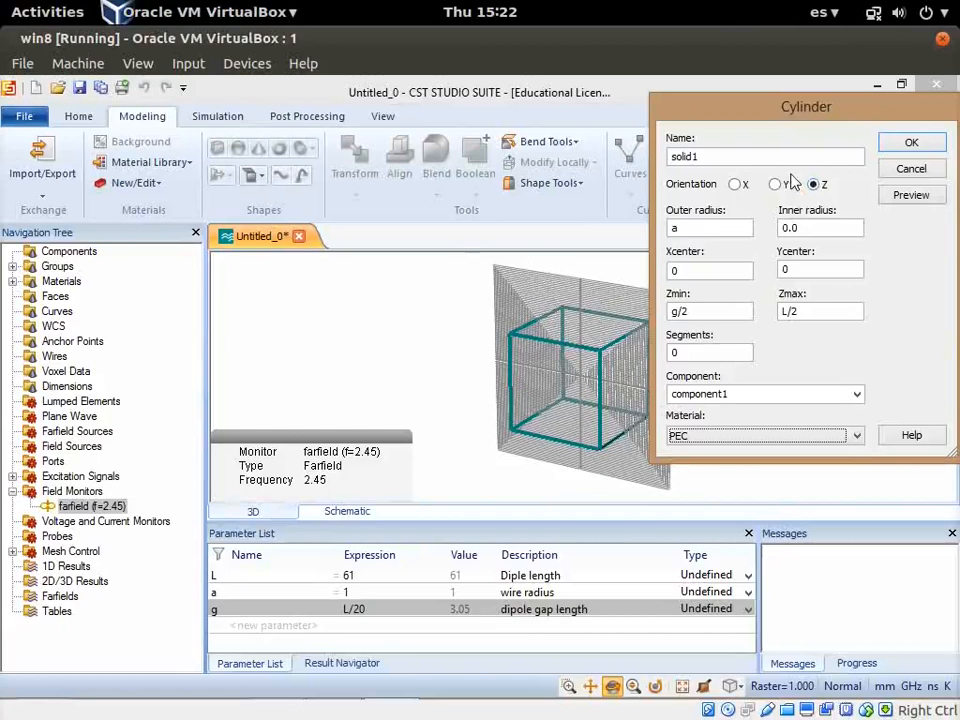
Preview the PEC cylinder, create it as the upper dipole arm, and inspect the new solid.
{"action": "left_click", "coordinate": [895, 196]}
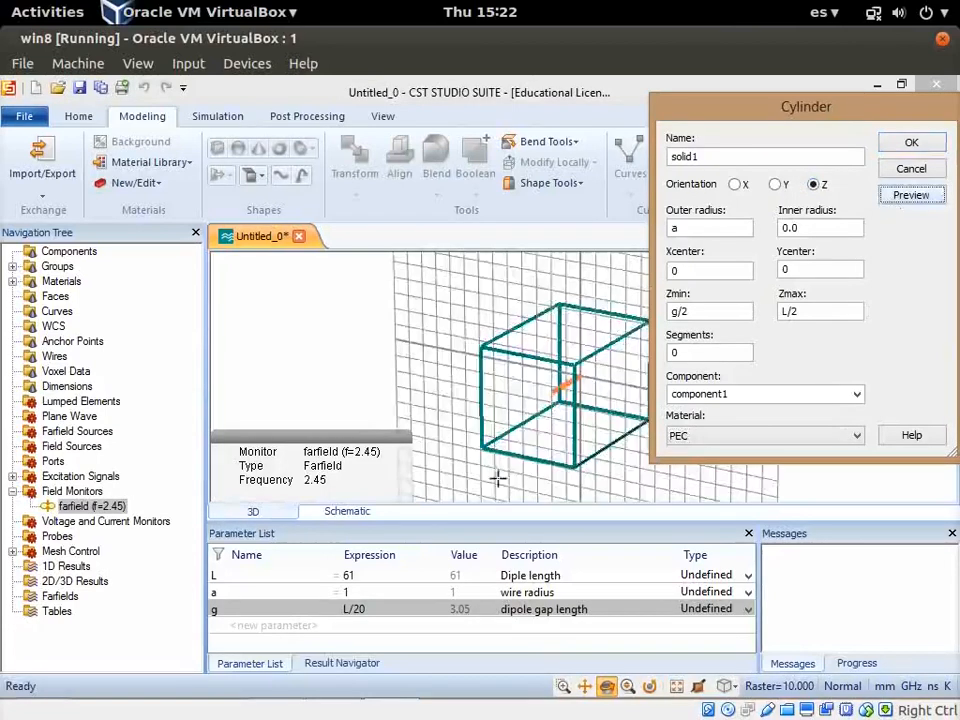
{"action": "left_click_drag", "start_coordinate": [568, 390], "coordinate": [541, 425]}
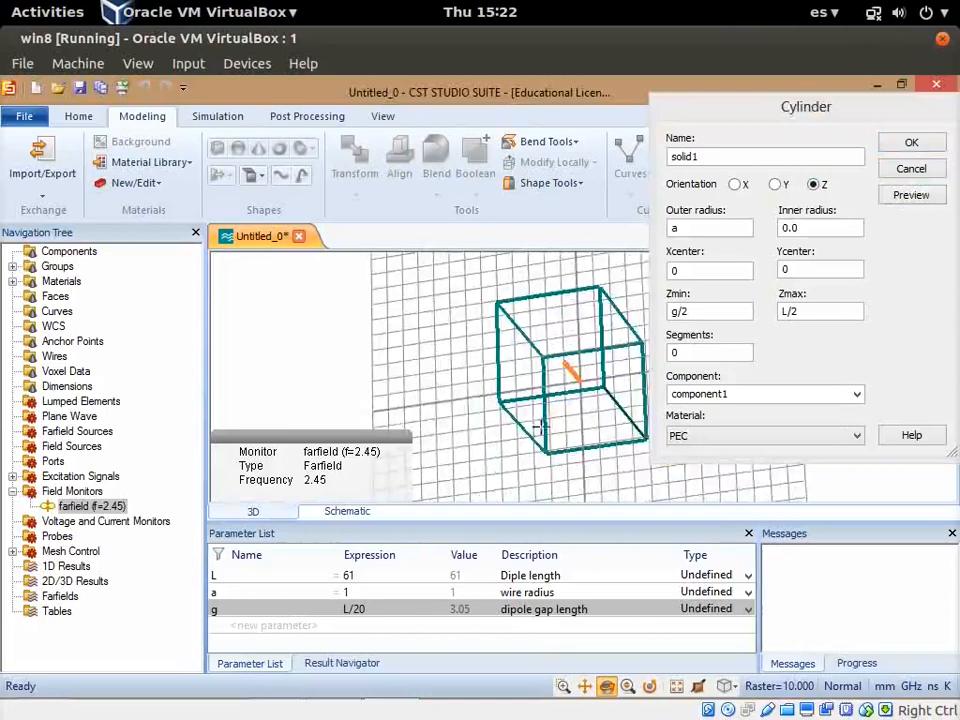
{"action": "left_click_drag", "start_coordinate": [573, 375], "coordinate": [634, 265]}
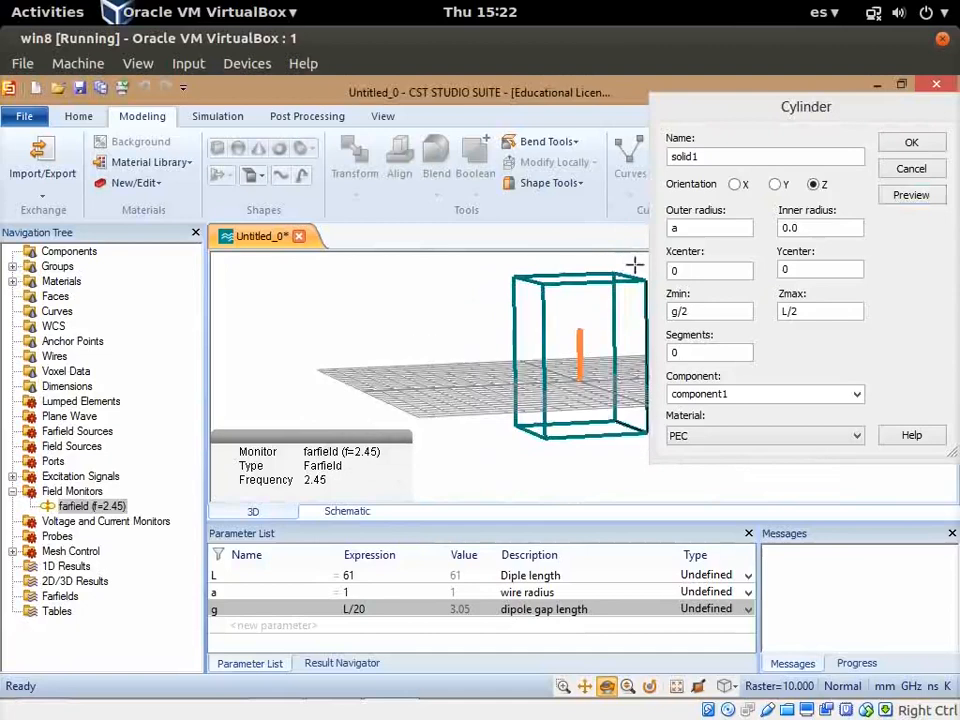
{"action": "left_click", "coordinate": [911, 145]}
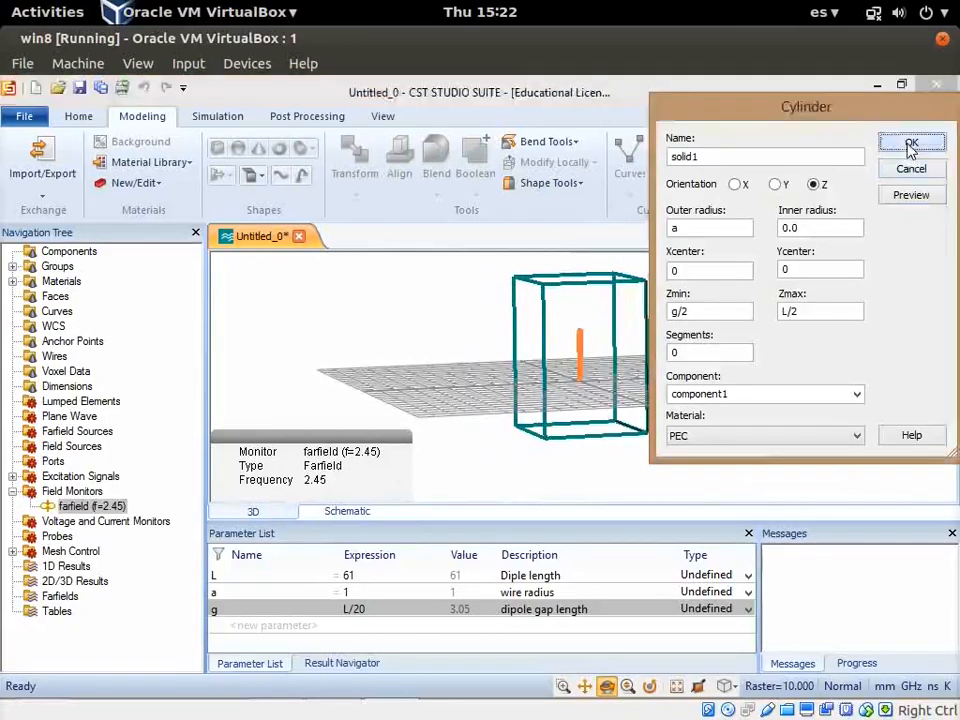
{"action": "scroll", "coordinate": [533, 317], "scroll_direction": "down", "scroll_amount": 3}
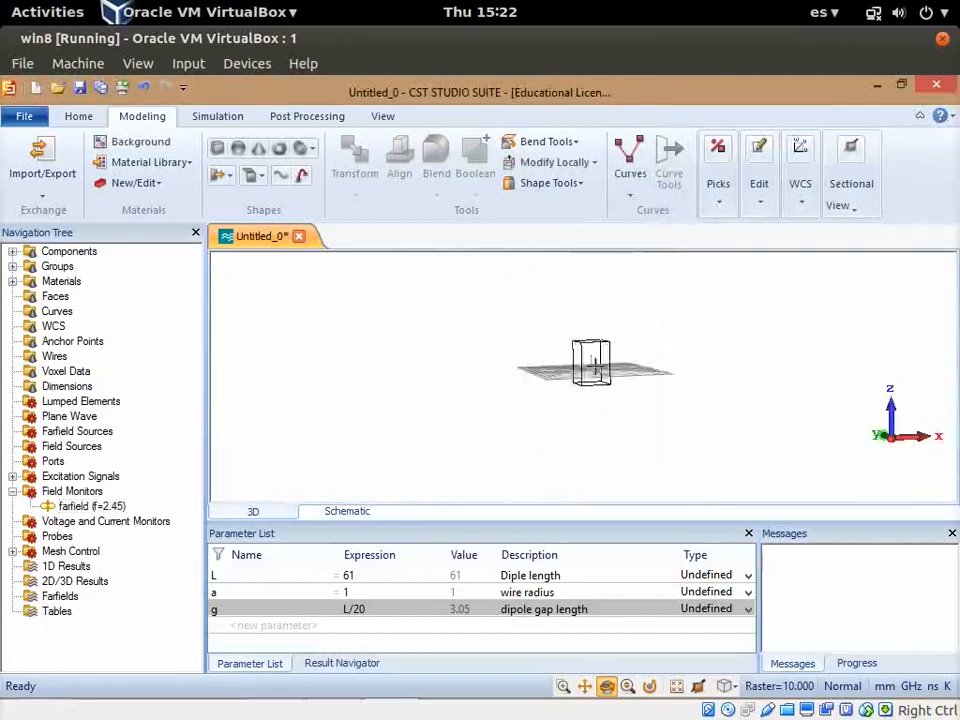
{"action": "scroll", "coordinate": [596, 365], "scroll_direction": "up", "scroll_amount": 8}
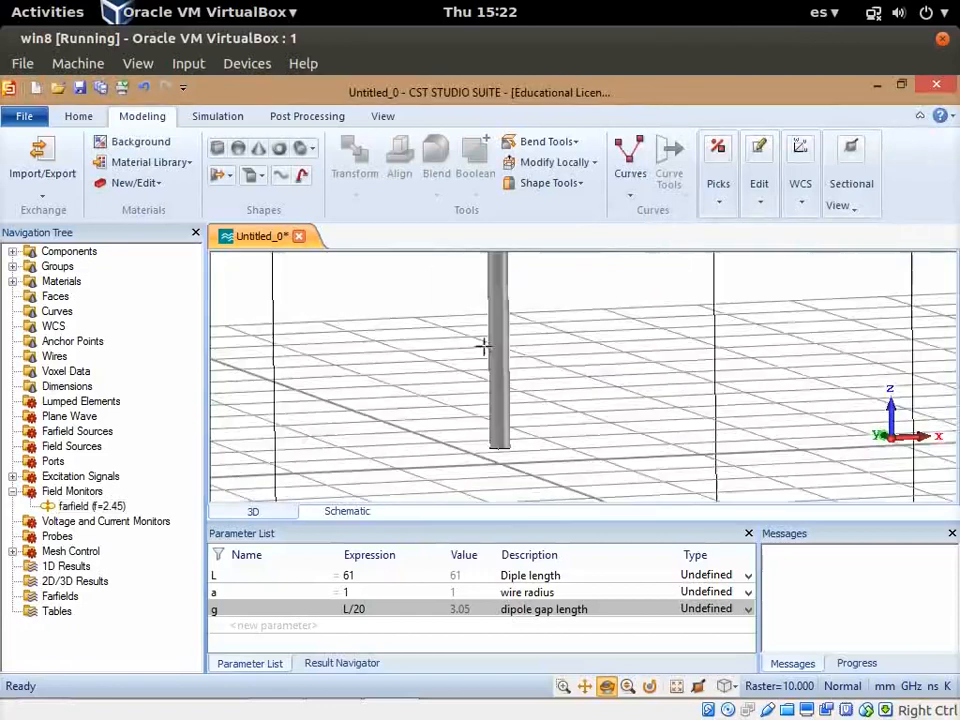
{"action": "left_click_drag", "start_coordinate": [605, 465], "coordinate": [585, 420]}
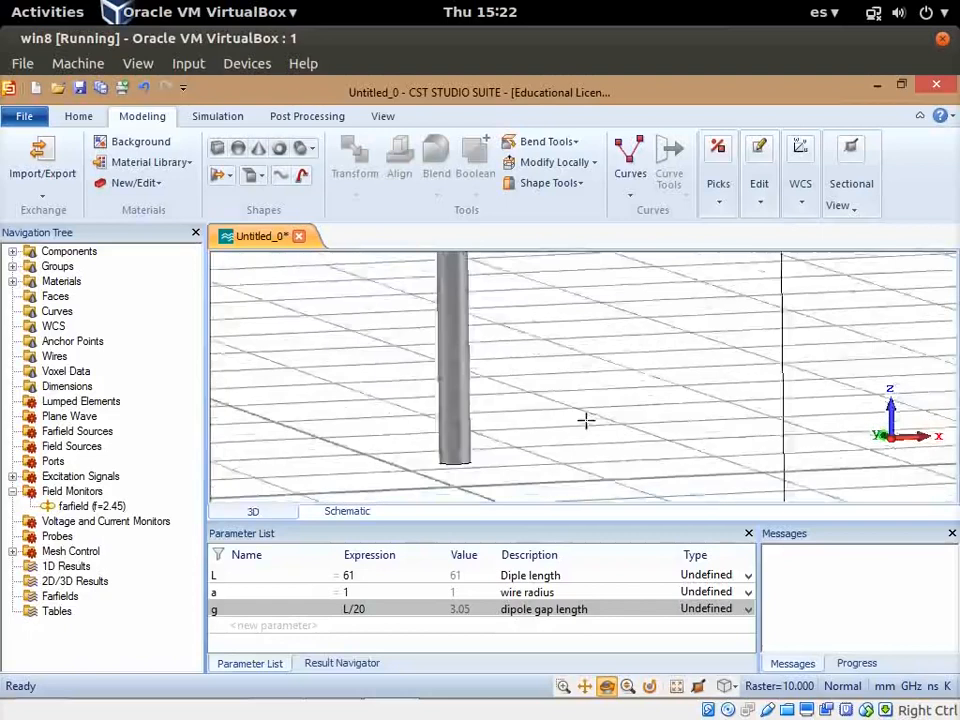
{"action": "scroll", "coordinate": [585, 420], "scroll_direction": "down", "scroll_amount": 5}
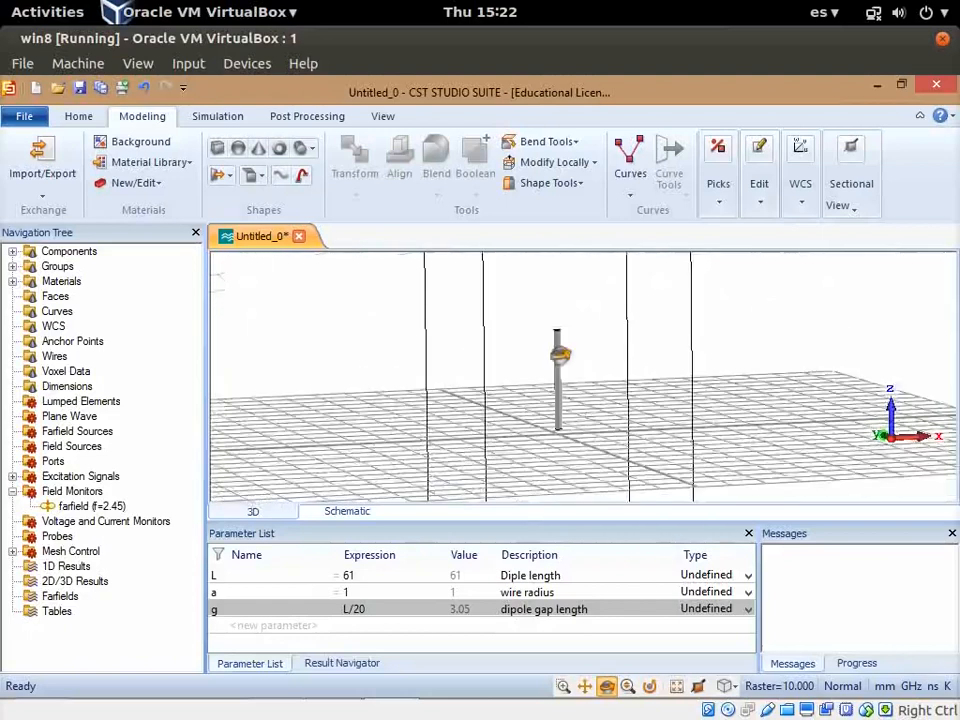
{"action": "left_click_drag", "start_coordinate": [562, 352], "coordinate": [520, 333]}
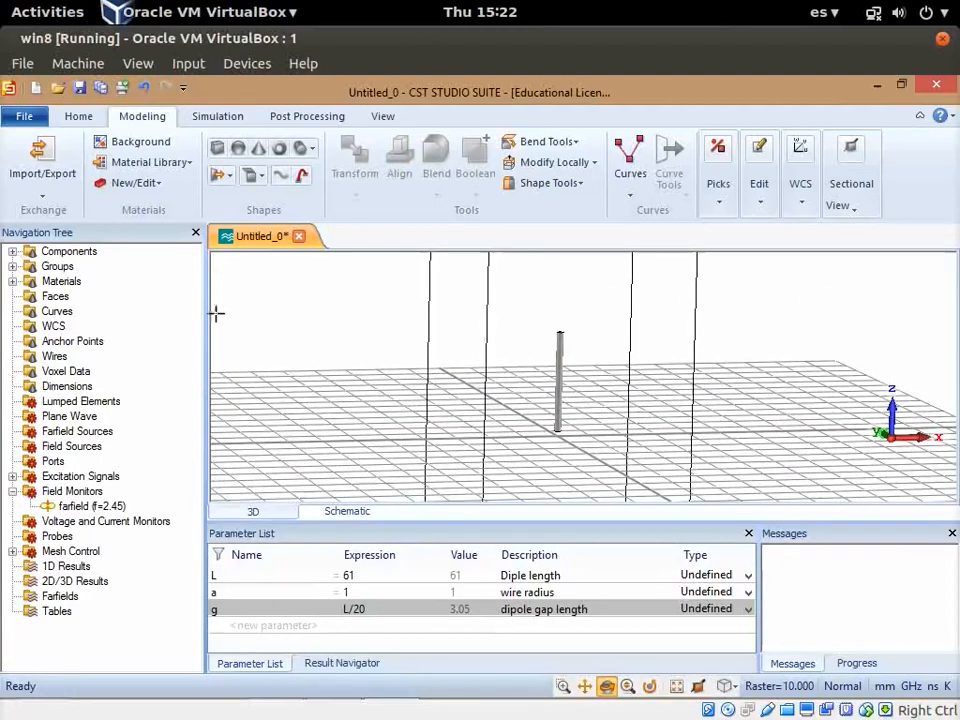
Set up a Mirror transform of solid1 with Copy enabled and a mirror plane normal of Z = 1, and preview it.
{"action": "left_click", "coordinate": [13, 251]}
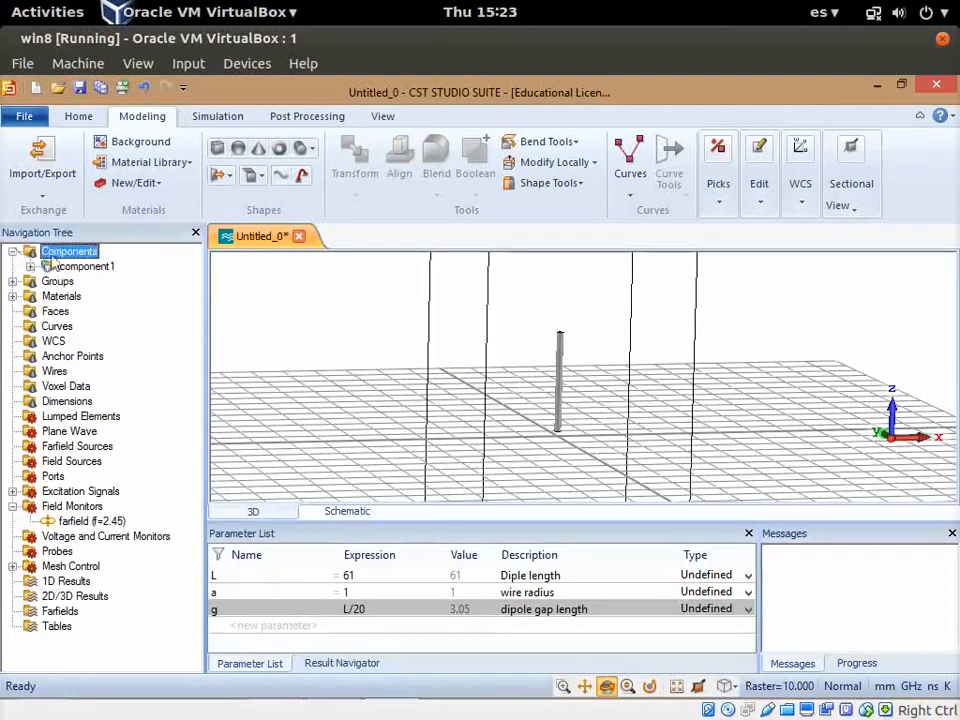
{"action": "left_click", "coordinate": [30, 266]}
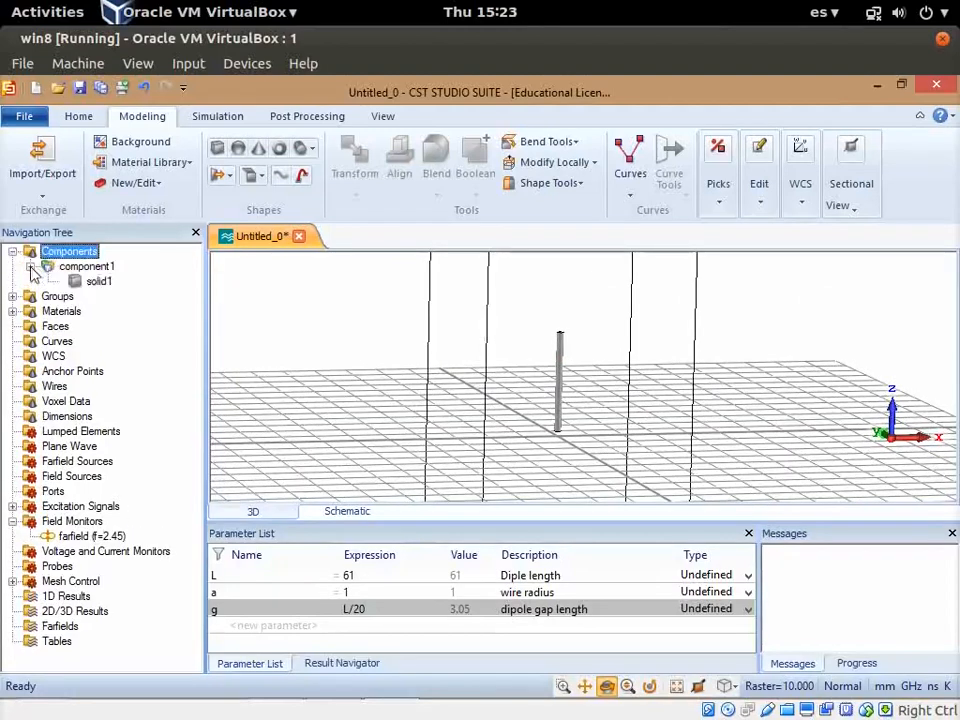
{"action": "left_click", "coordinate": [94, 282]}
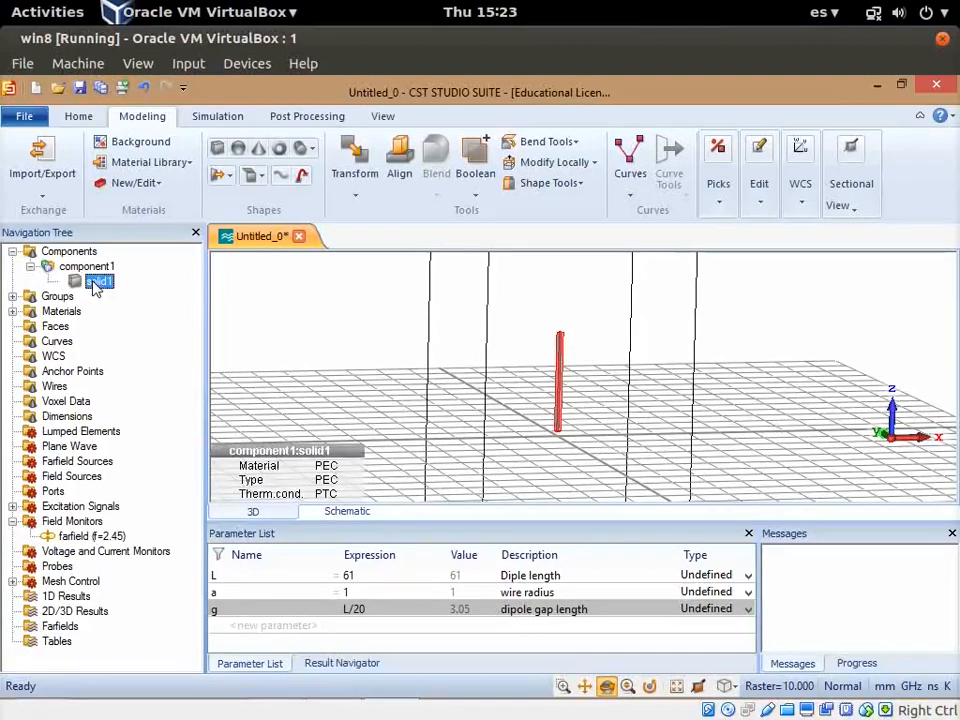
{"action": "left_click", "coordinate": [94, 283]}
{"action": "key", "text": "Return"}
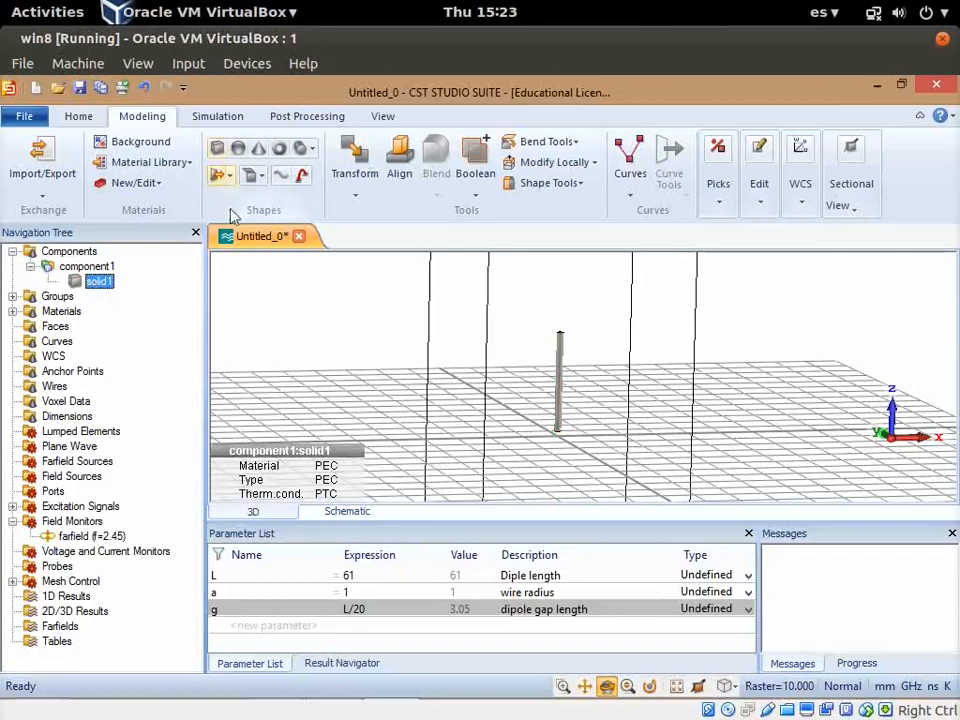
{"action": "left_click", "coordinate": [357, 195]}
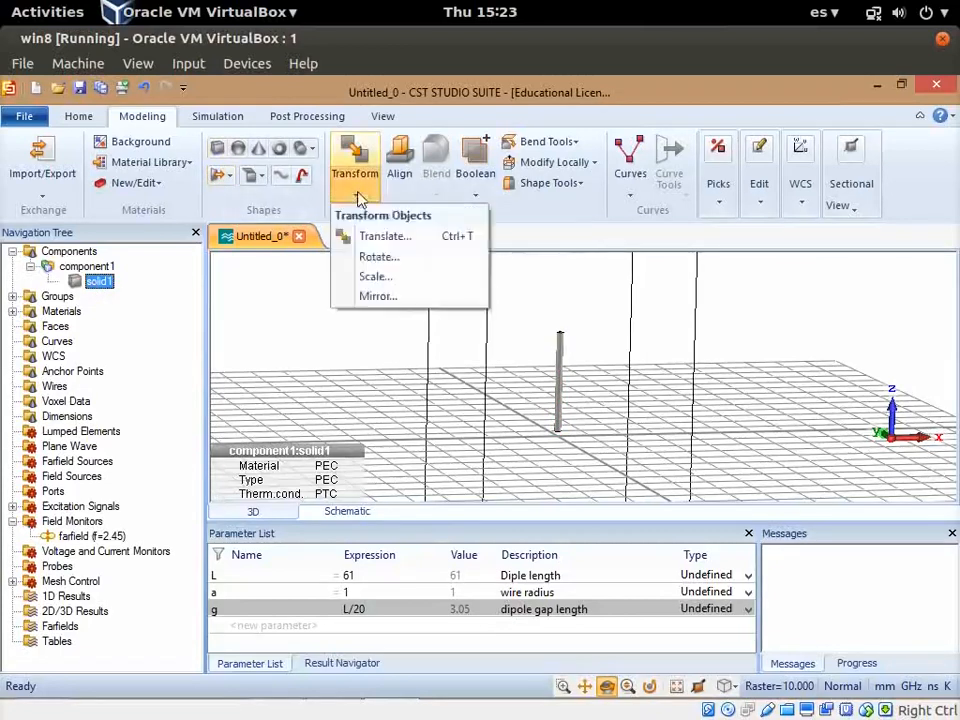
{"action": "left_click", "coordinate": [396, 297]}
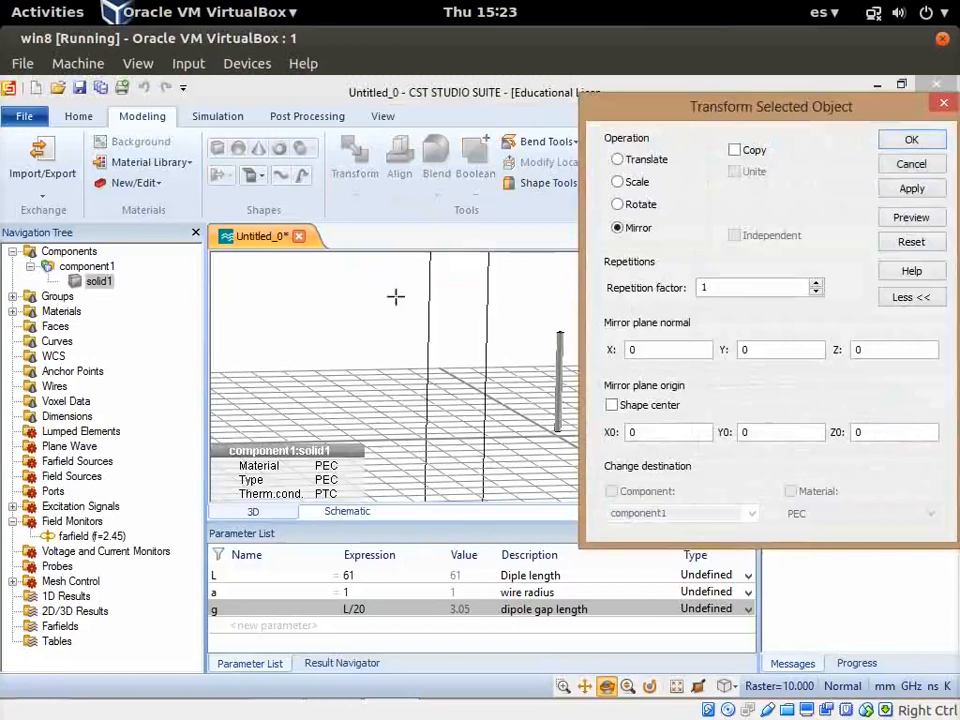
{"action": "left_click", "coordinate": [735, 150]}
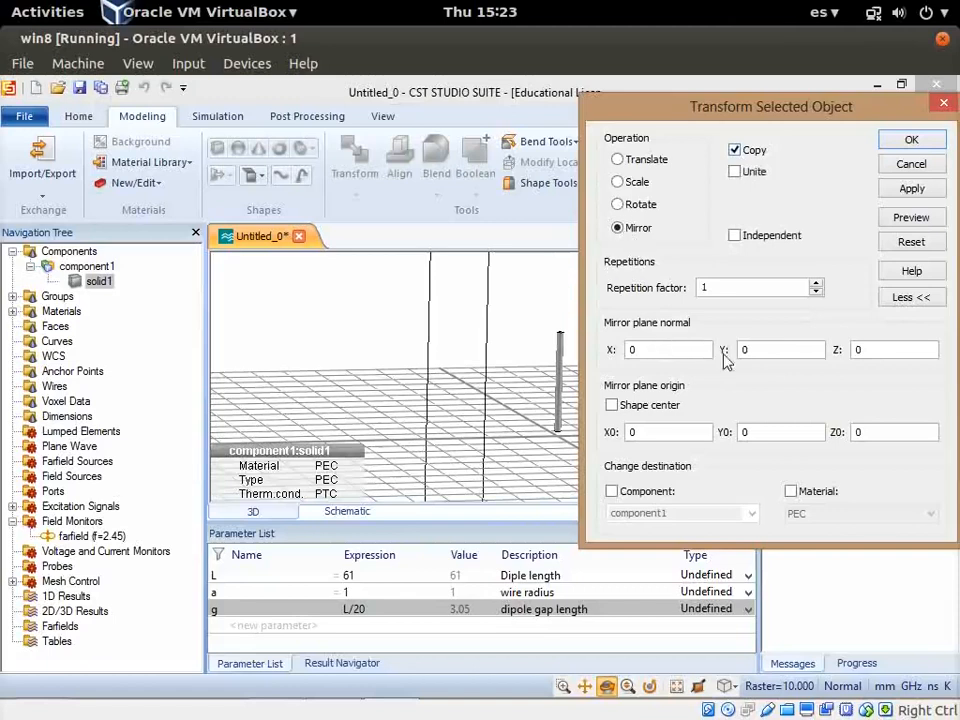
{"action": "double_click", "coordinate": [887, 349]}
{"action": "type", "text": "1"}
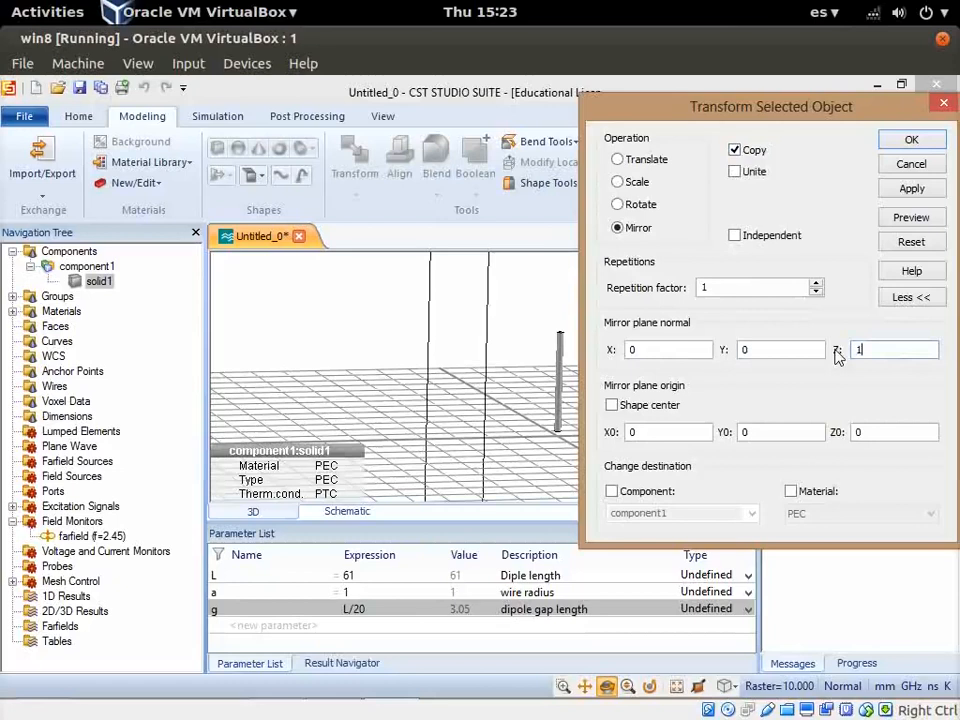
{"action": "left_click", "coordinate": [642, 431]}
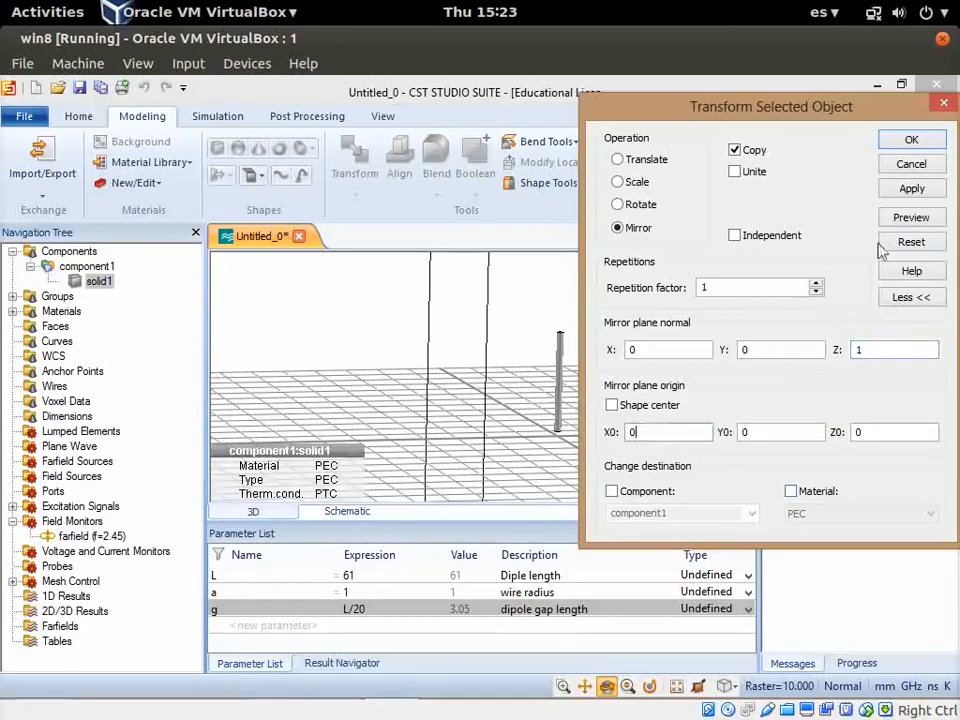
{"action": "left_click", "coordinate": [923, 221]}
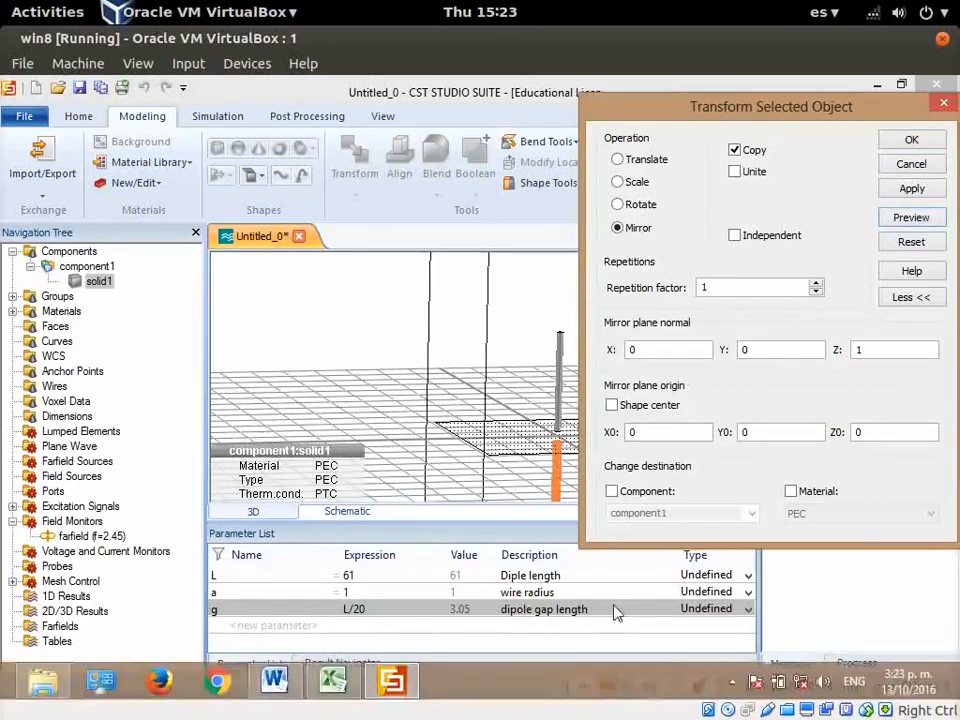
Check the previewed lower arm around the gap, create the mirrored copy, and display both arms of component1.
{"action": "left_click", "coordinate": [673, 682]}
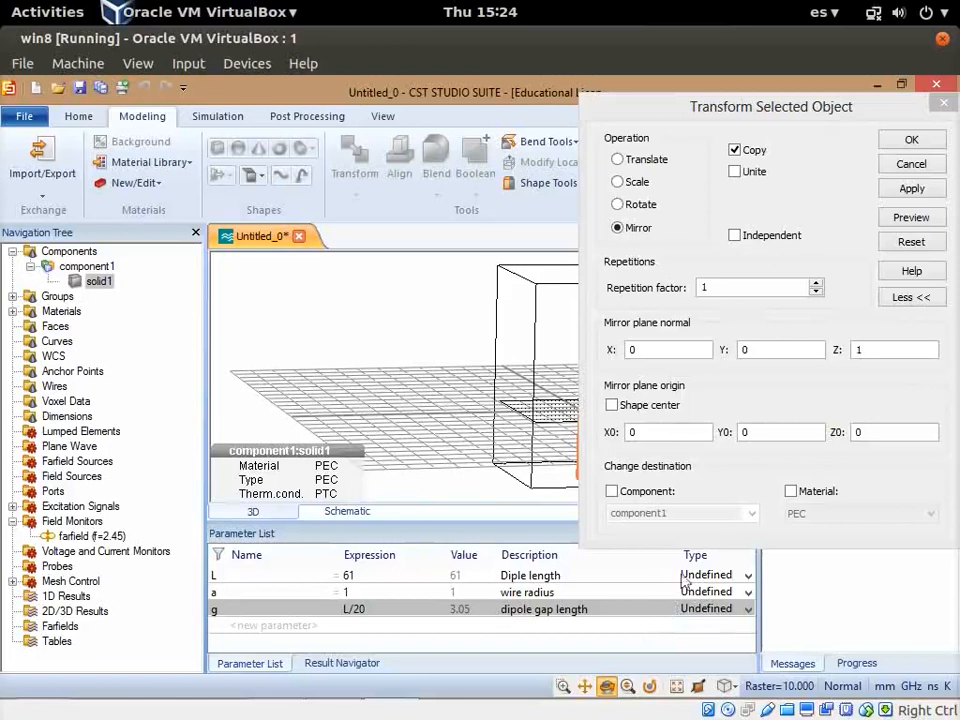
{"action": "left_click", "coordinate": [672, 430]}
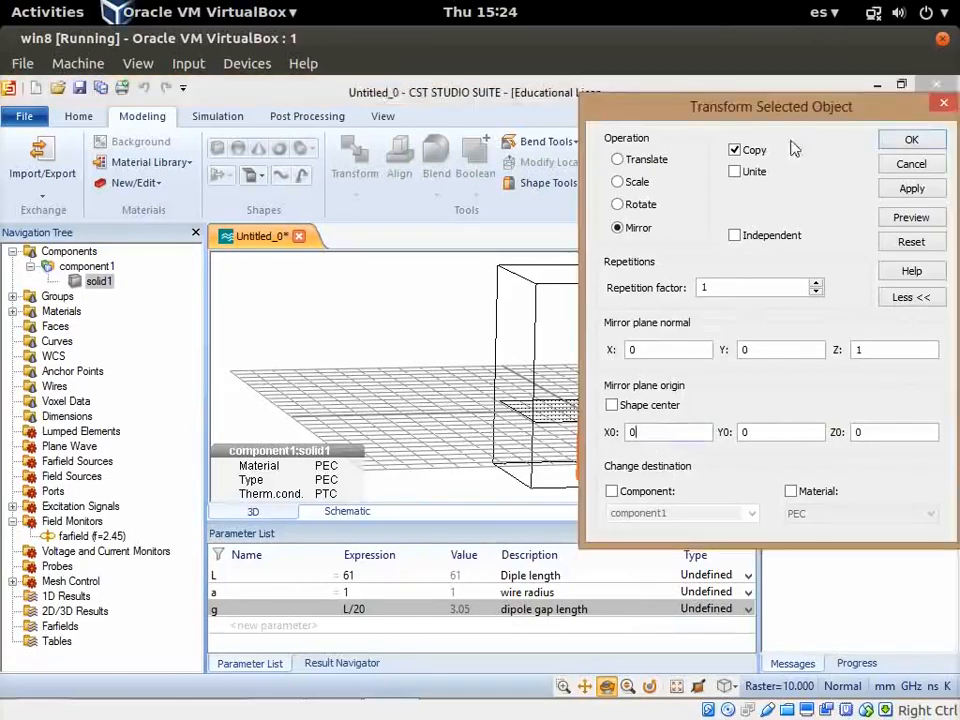
{"action": "left_click_drag", "start_coordinate": [762, 107], "coordinate": [844, 177]}
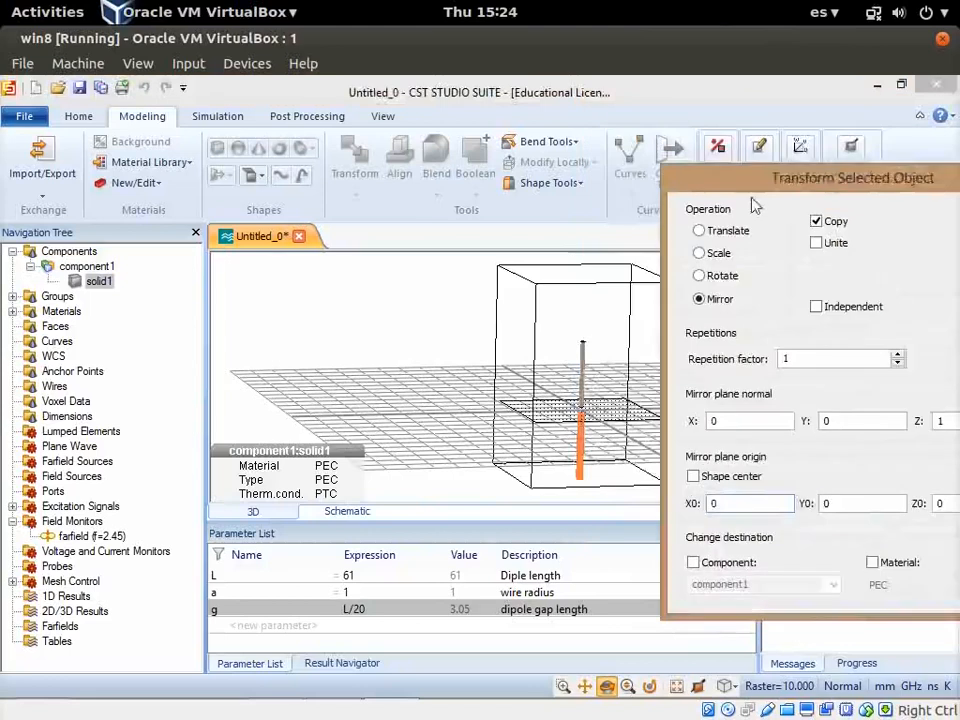
{"action": "middle_click_drag", "start_coordinate": [599, 326], "coordinate": [484, 314]}
{"action": "scroll", "coordinate": [490, 347], "scroll_direction": "up", "scroll_amount": 3}
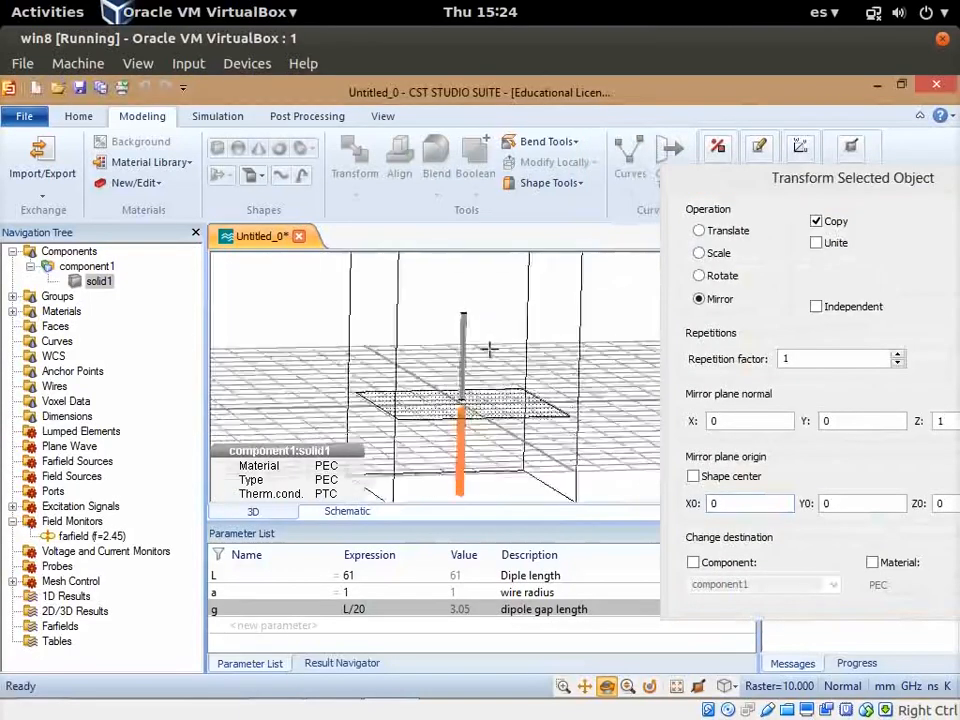
{"action": "middle_click_drag", "start_coordinate": [463, 378], "coordinate": [510, 324]}
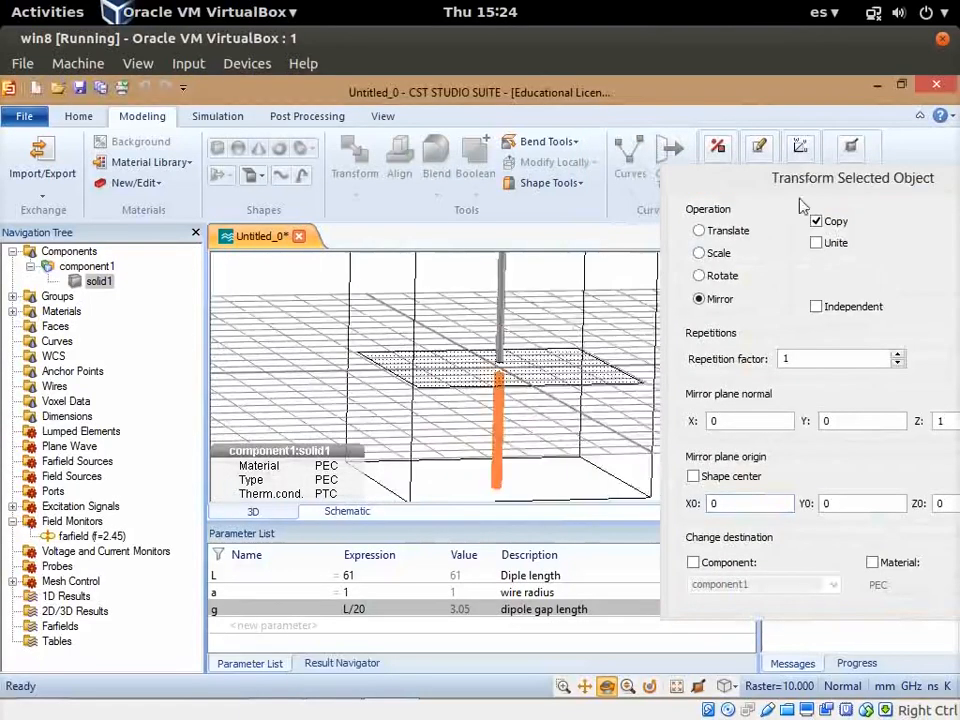
{"action": "left_click_drag", "start_coordinate": [810, 185], "coordinate": [656, 190]}
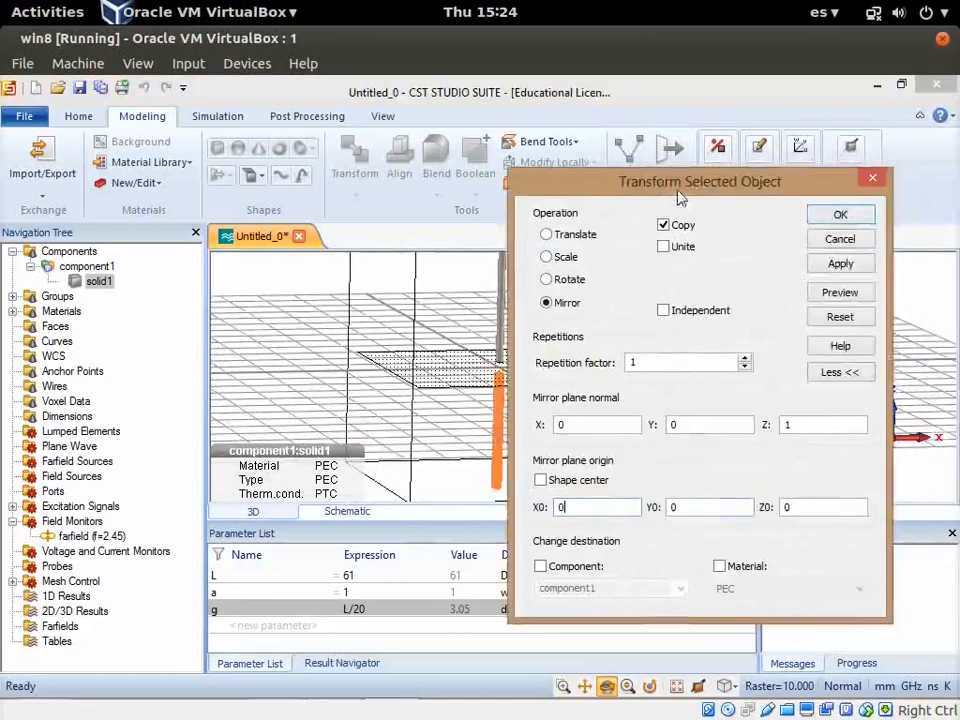
{"action": "left_click", "coordinate": [838, 214]}
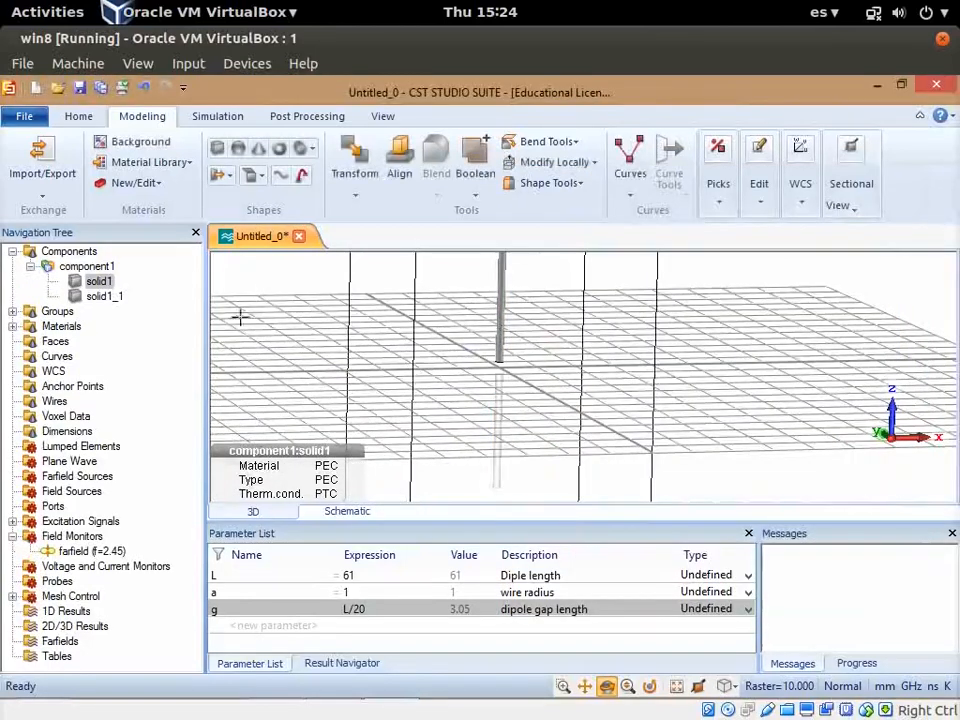
{"action": "left_click", "coordinate": [88, 266]}
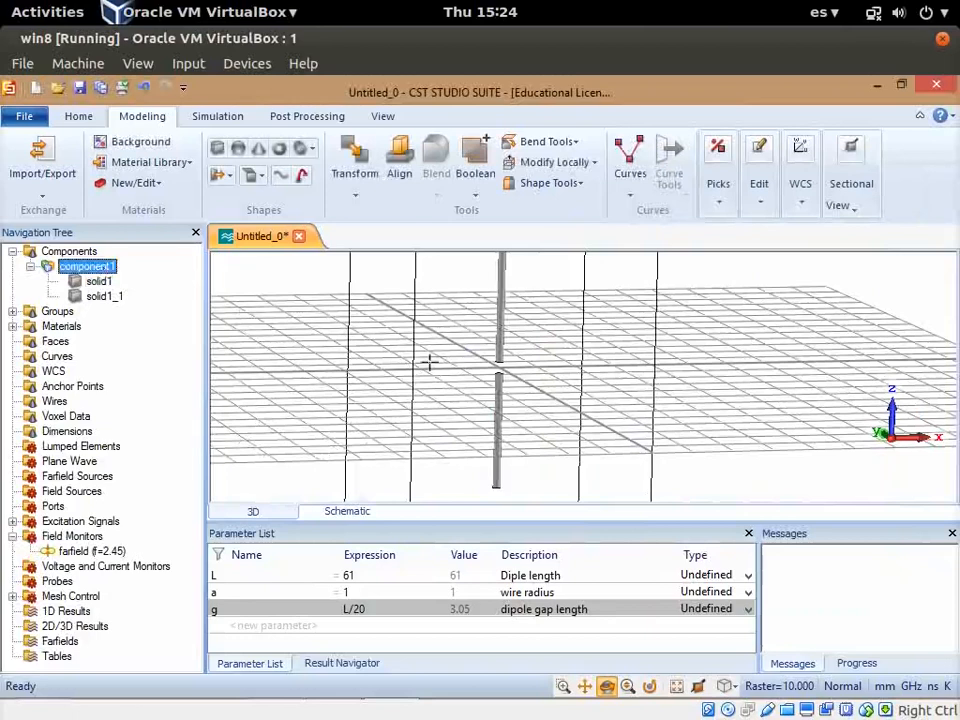
{"action": "left_click_drag", "start_coordinate": [459, 363], "coordinate": [474, 381]}
{"action": "scroll", "coordinate": [474, 381], "scroll_direction": "up", "scroll_amount": 3}
{"action": "scroll", "coordinate": [474, 381], "scroll_direction": "down", "scroll_amount": 5}
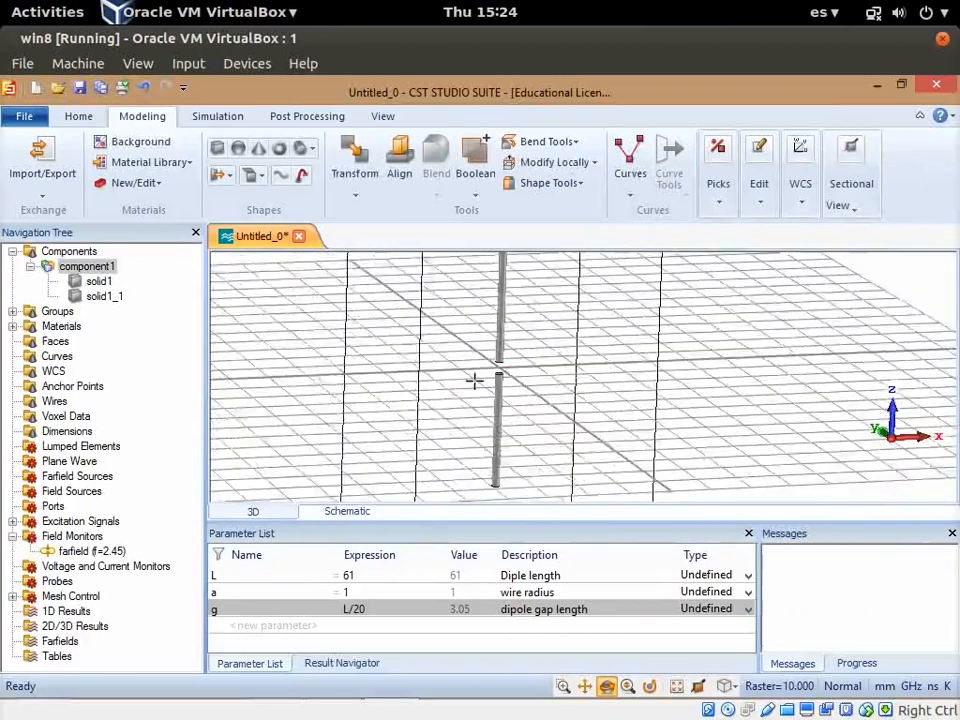
{"action": "scroll", "coordinate": [474, 381], "scroll_direction": "up", "scroll_amount": 2}
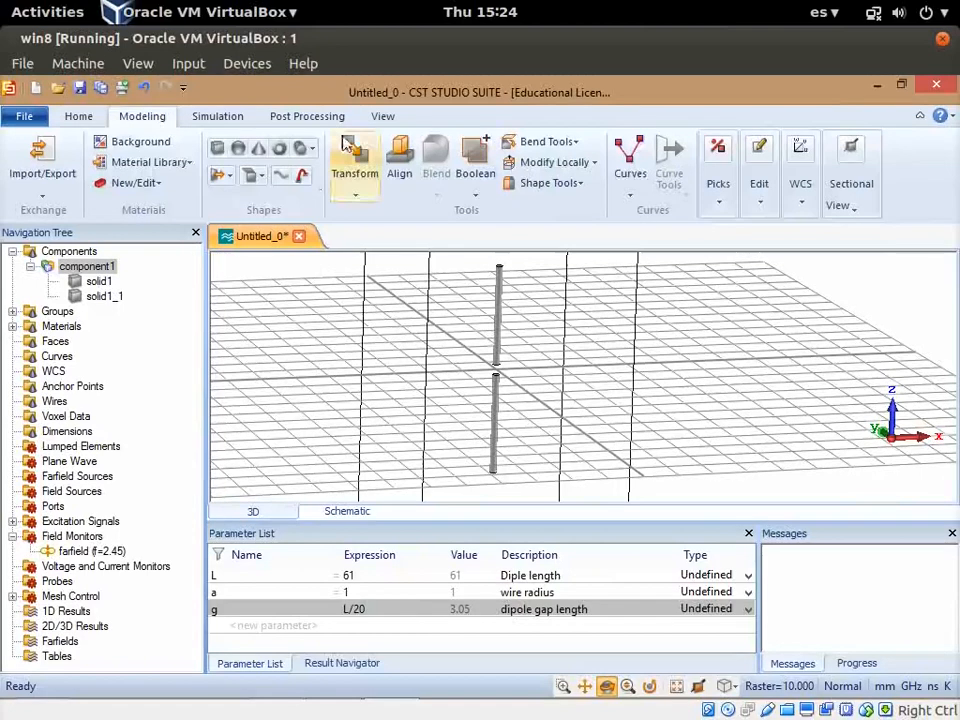
Start a discrete S-Parameter edge port with an impedance of 50.0 Ohms and set its radius to a.
{"action": "left_click", "coordinate": [230, 117]}
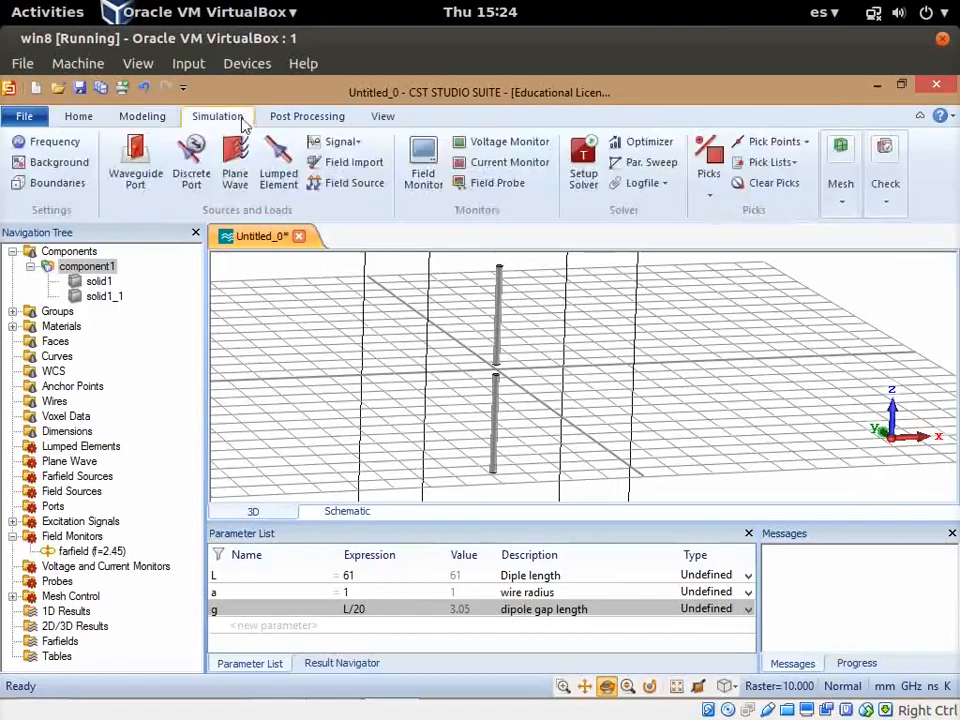
{"action": "left_click", "coordinate": [195, 163]}
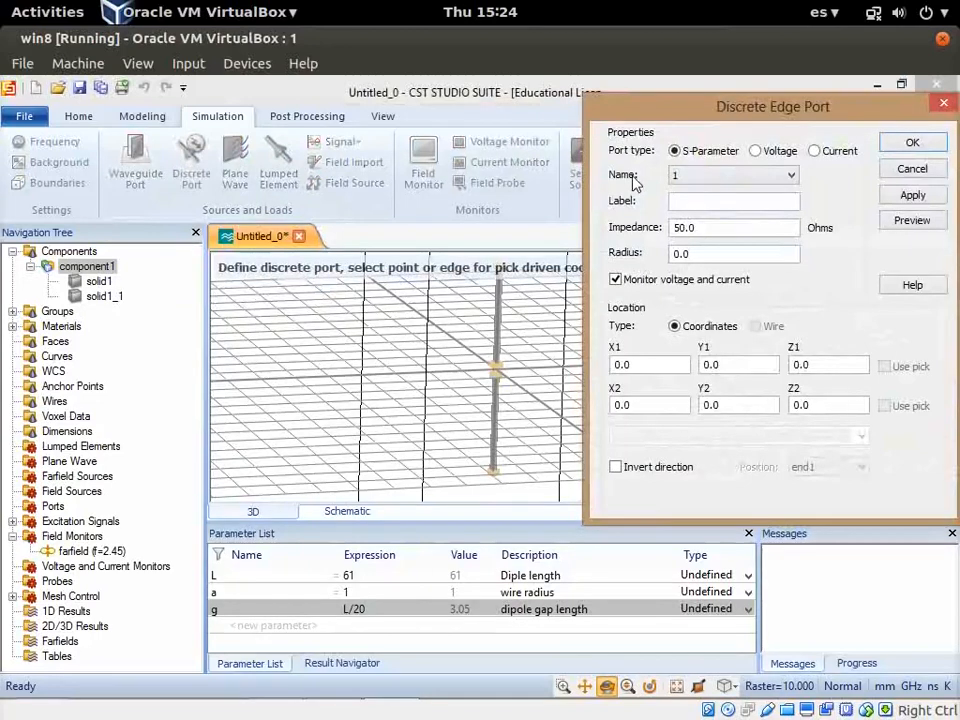
{"action": "double_click", "coordinate": [706, 226]}
{"action": "left_click", "coordinate": [700, 225]}
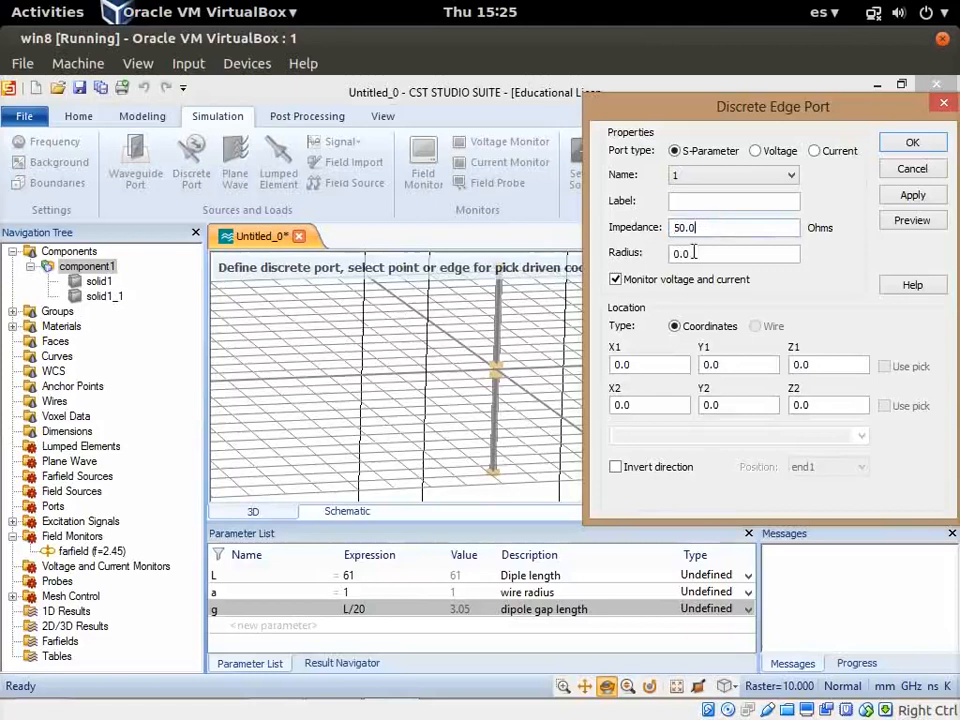
{"action": "double_click", "coordinate": [694, 253]}
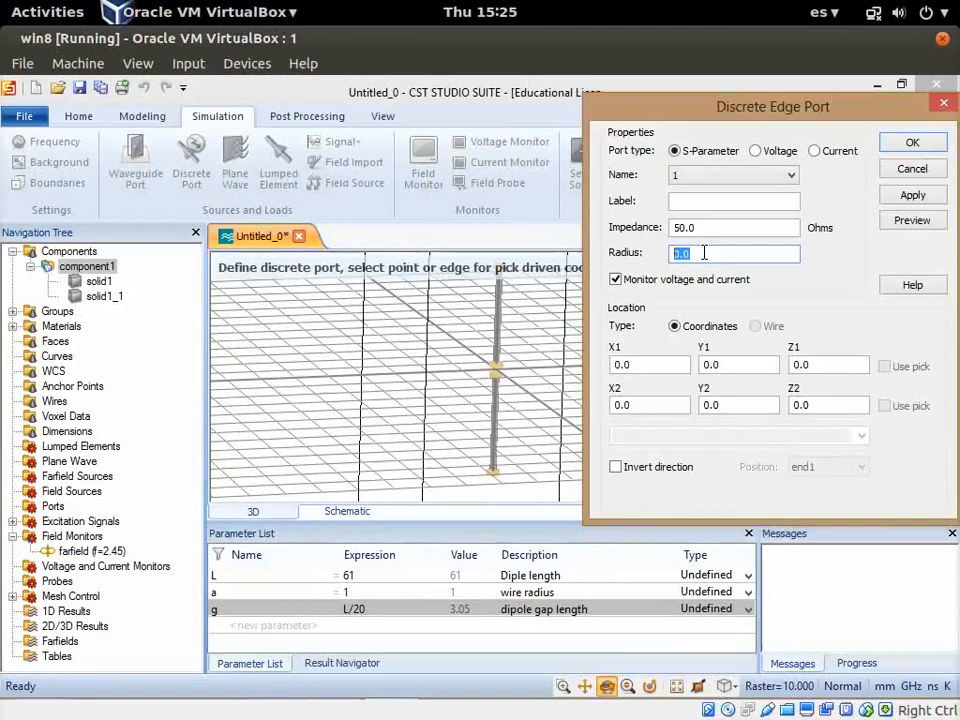
{"action": "type", "text": "a"}
{"action": "left_click", "coordinate": [722, 228]}
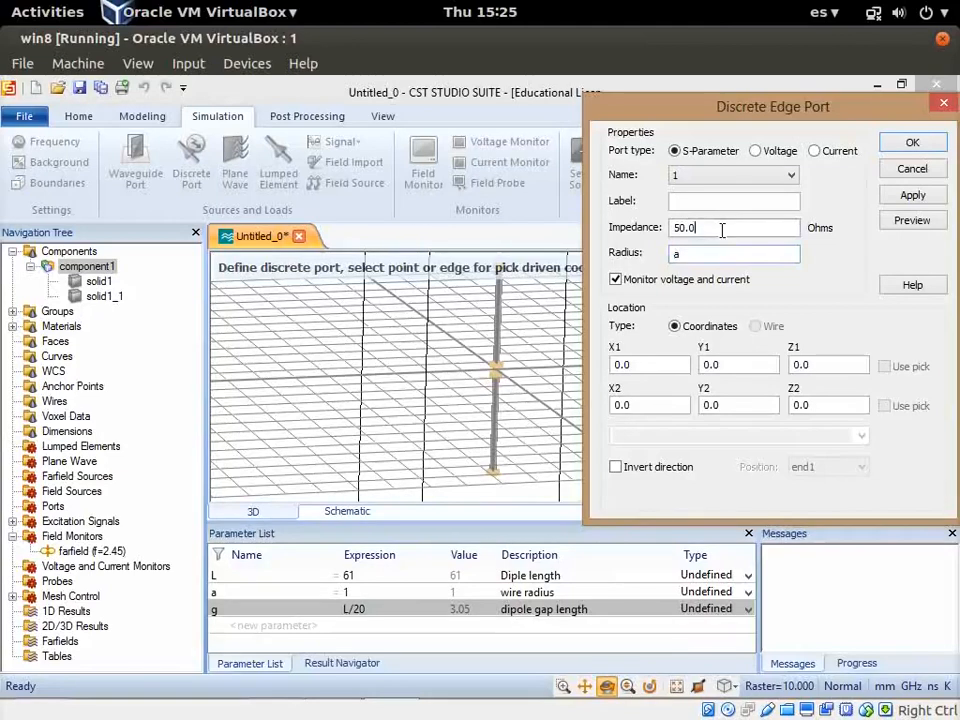
Set the port's Z1 to -g/2 and Z2 to g/2, leaving the X and Y coordinates at 0.0.
{"action": "left_click", "coordinate": [626, 364]}
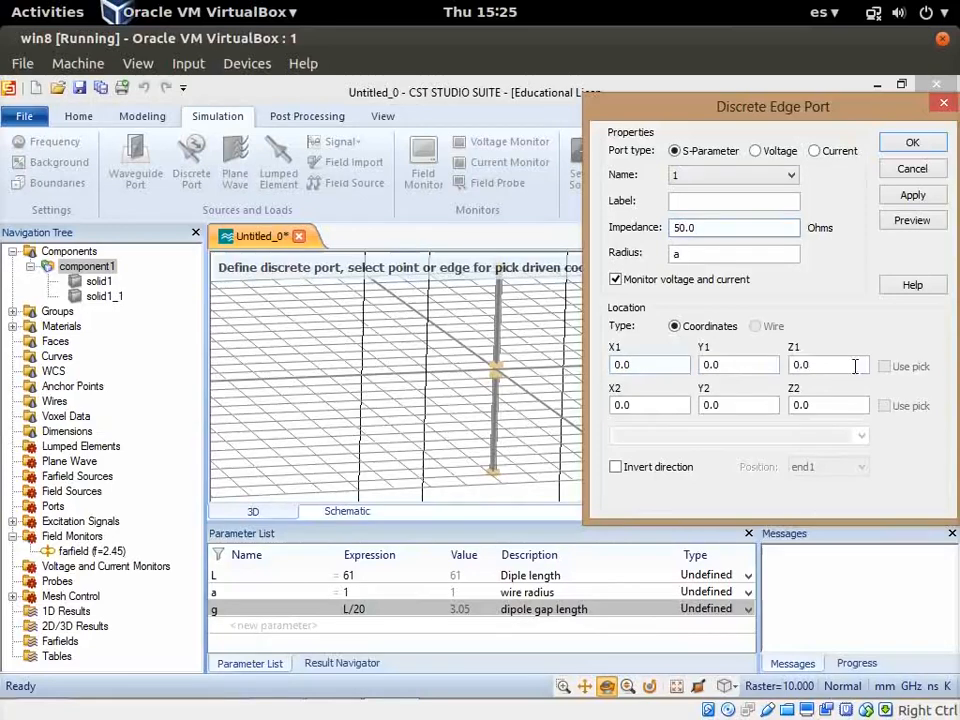
{"action": "left_click", "coordinate": [824, 365]}
{"action": "type", "text": "-g/"}
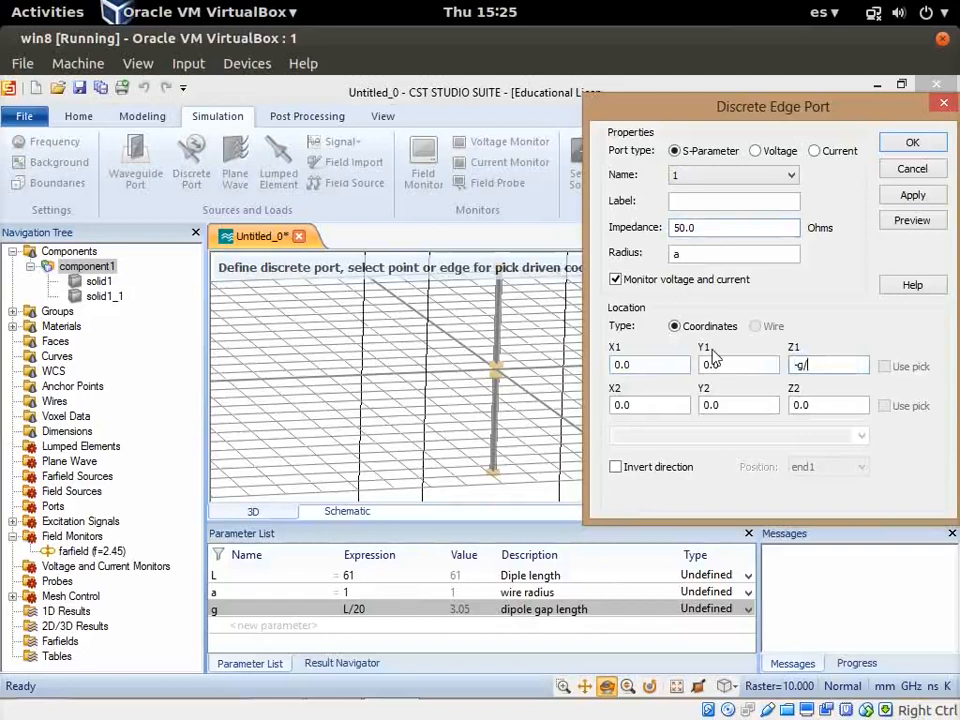
{"action": "type", "text": "2"}
{"action": "key", "text": "Tab"}
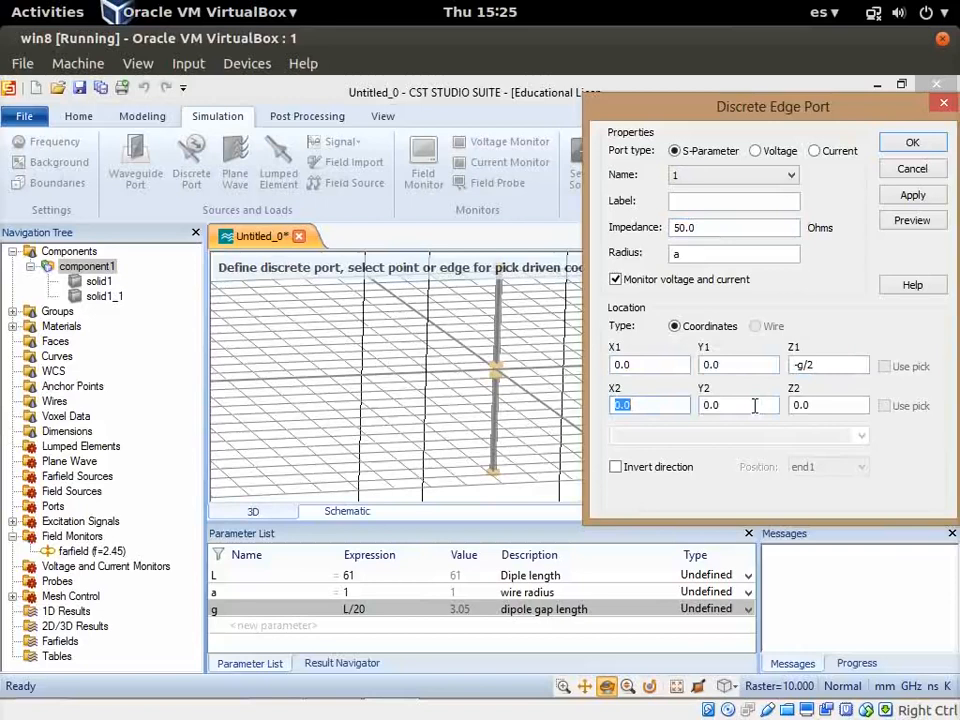
{"action": "key", "text": "Tab"}
{"action": "key", "text": "Tab"}
{"action": "type", "text": "g/2"}
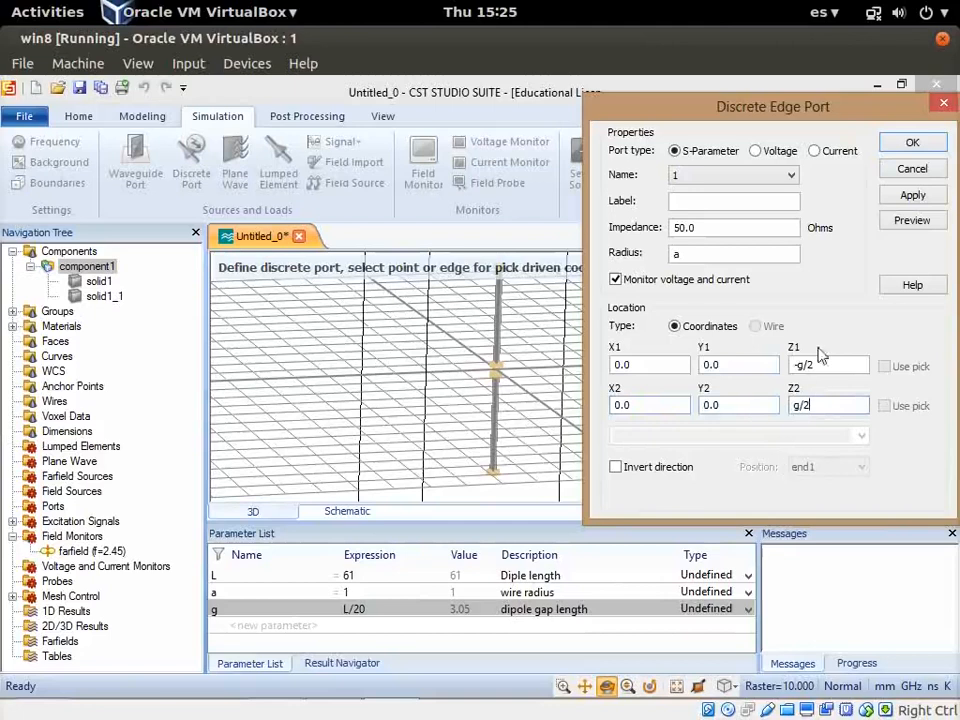
Preview the discrete port across the dipole gap, check it up close, and create it.
{"action": "left_click", "coordinate": [911, 221]}
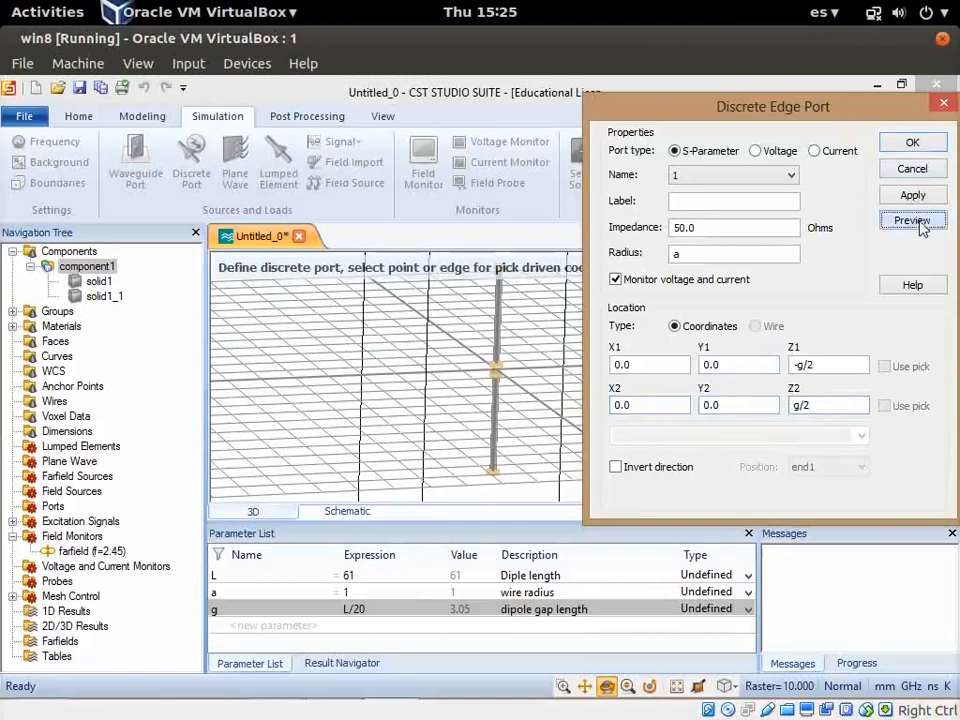
{"action": "left_click", "coordinate": [493, 370]}
{"action": "scroll", "coordinate": [493, 370], "scroll_direction": "up", "scroll_amount": 8}
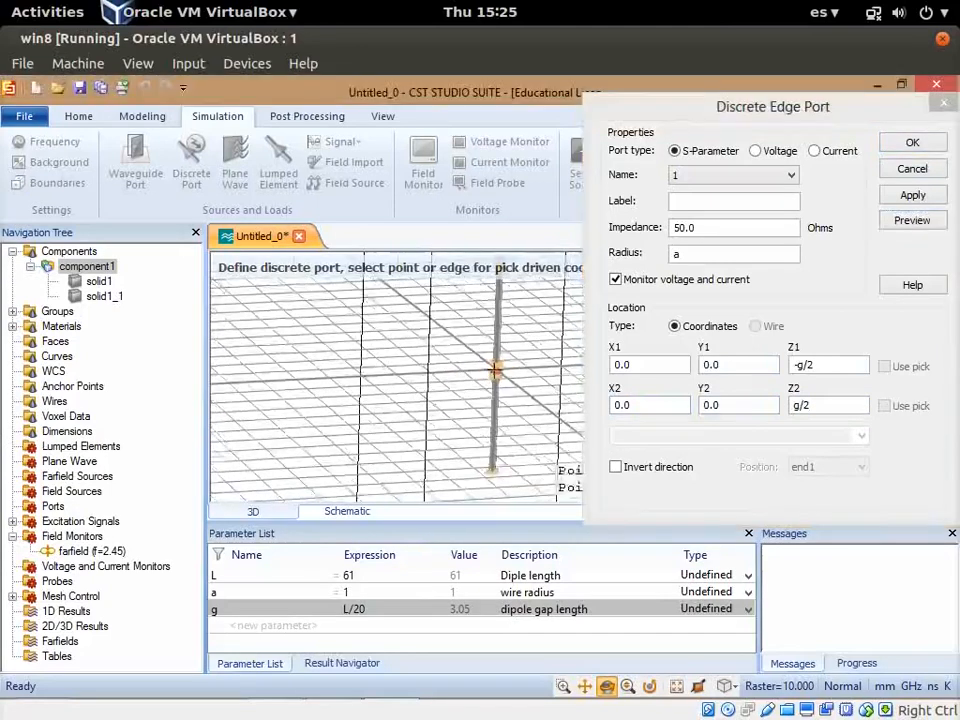
{"action": "mouse_move", "coordinate": [520, 354]}
{"action": "left_mouse_down"}
{"action": "mouse_move", "coordinate": [553, 298]}
{"action": "mouse_move", "coordinate": [510, 380]}
{"action": "mouse_move", "coordinate": [525, 335]}
{"action": "mouse_move", "coordinate": [469, 386]}
{"action": "mouse_move", "coordinate": [519, 347]}
{"action": "left_mouse_up"}
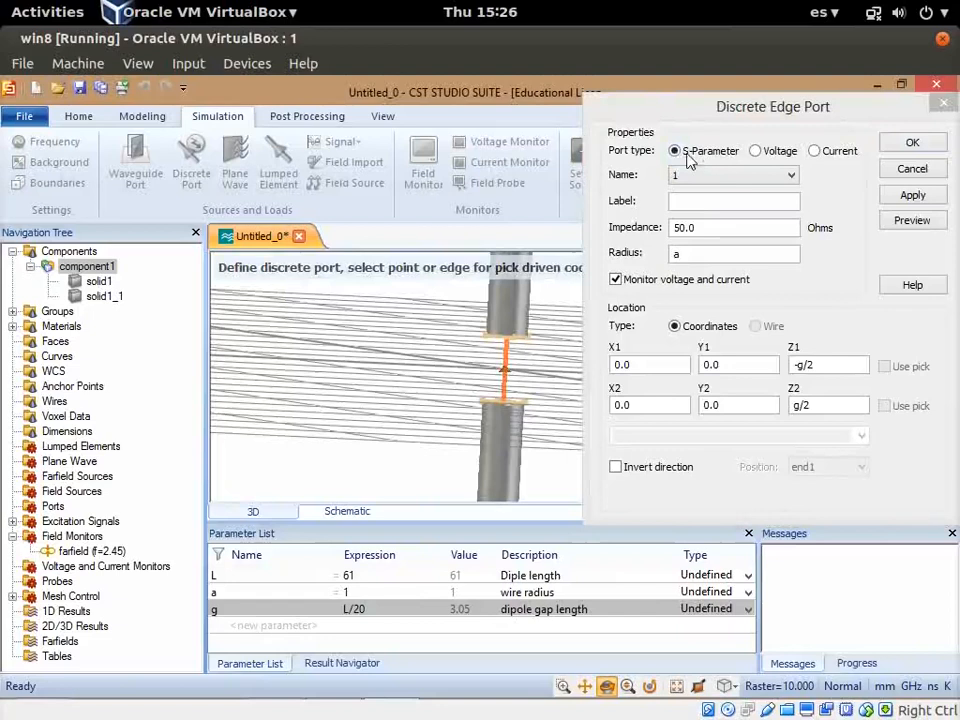
{"action": "left_click", "coordinate": [913, 146]}
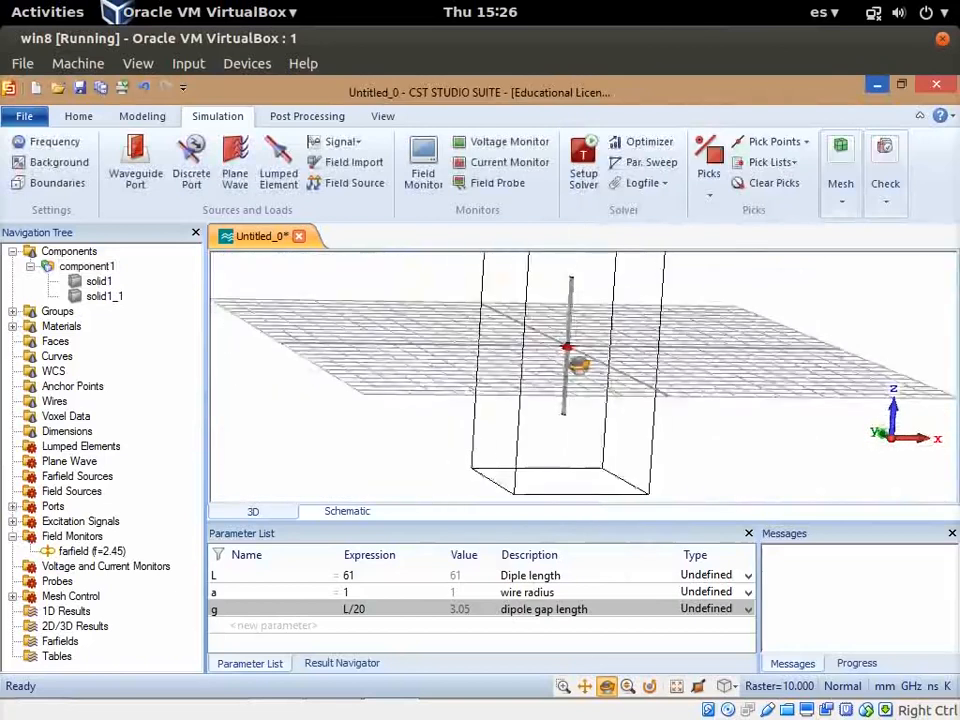
{"action": "left_click_drag", "start_coordinate": [578, 365], "coordinate": [560, 402]}
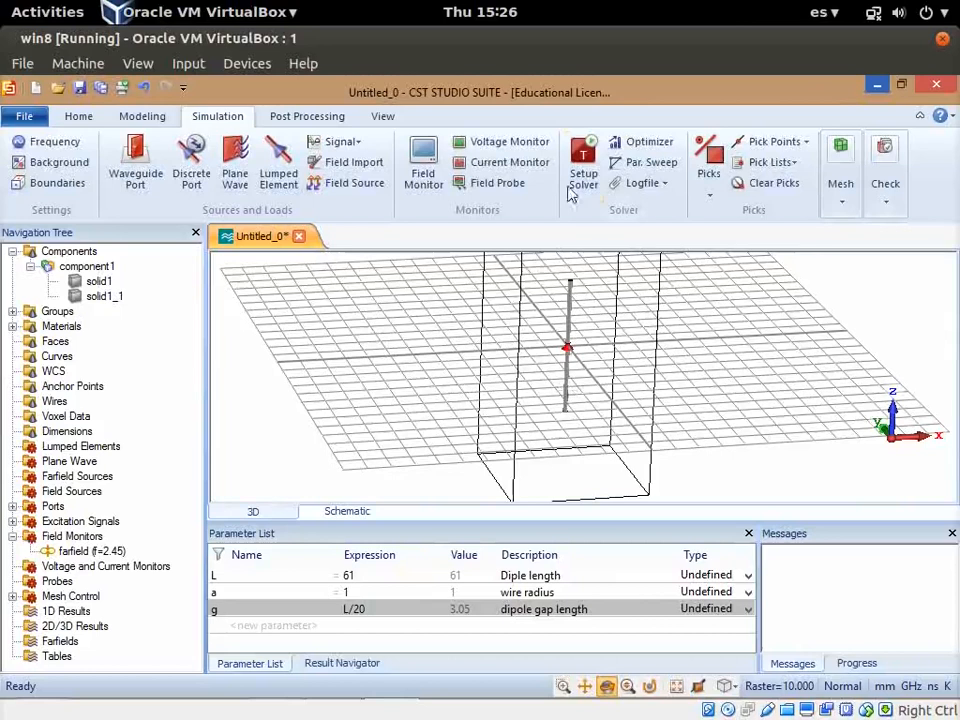
Switch to the Xournal notes and draw two red current arrows pointing outward inside the dipole's right arm.
{"action": "right_click", "coordinate": [574, 41]}
{"action": "left_click", "coordinate": [604, 43]}
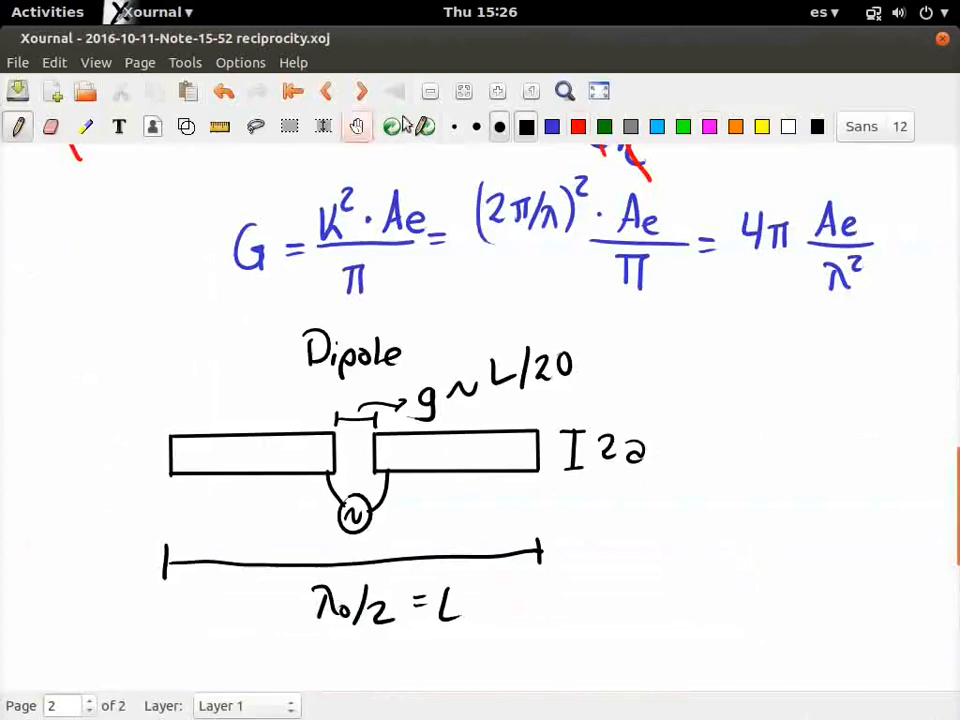
{"action": "left_click", "coordinate": [578, 126]}
{"action": "left_click", "coordinate": [220, 126]}
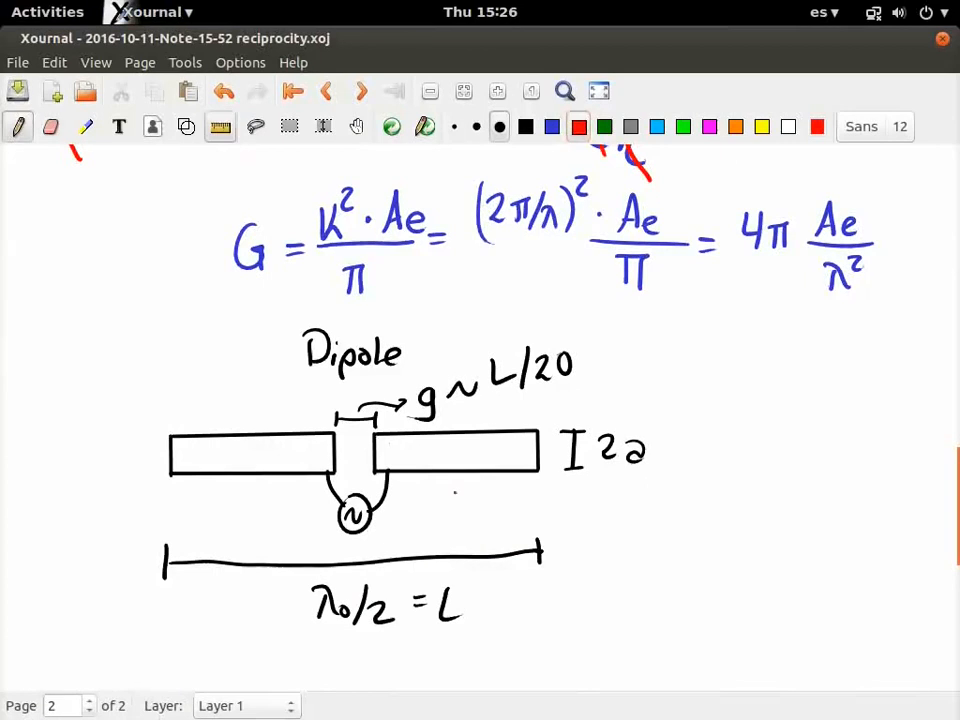
{"action": "left_click_drag", "start_coordinate": [384, 438], "coordinate": [421, 438]}
{"action": "mouse_move", "coordinate": [421, 439]}
{"action": "left_mouse_down"}
{"action": "mouse_move", "coordinate": [394, 463]}
{"action": "mouse_move", "coordinate": [419, 462]}
{"action": "left_mouse_up"}
{"action": "left_click_drag", "start_coordinate": [419, 463], "coordinate": [409, 468]}
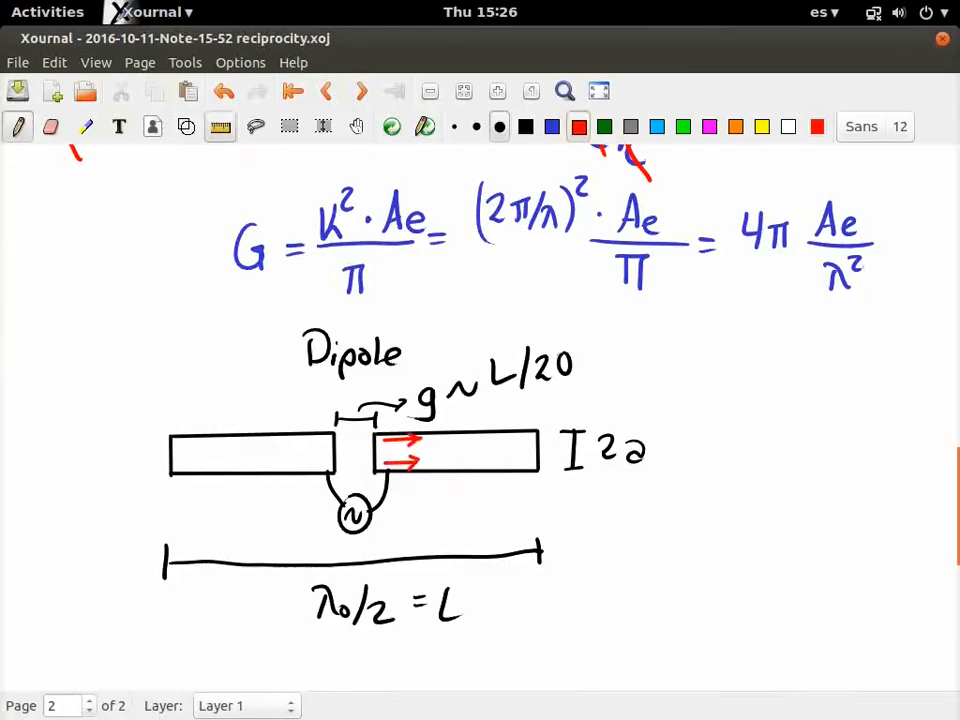
Draw a straight blue line along the dipole's axis and a red arrow pointing toward the gap in the left arm.
{"action": "left_click", "coordinate": [552, 126]}
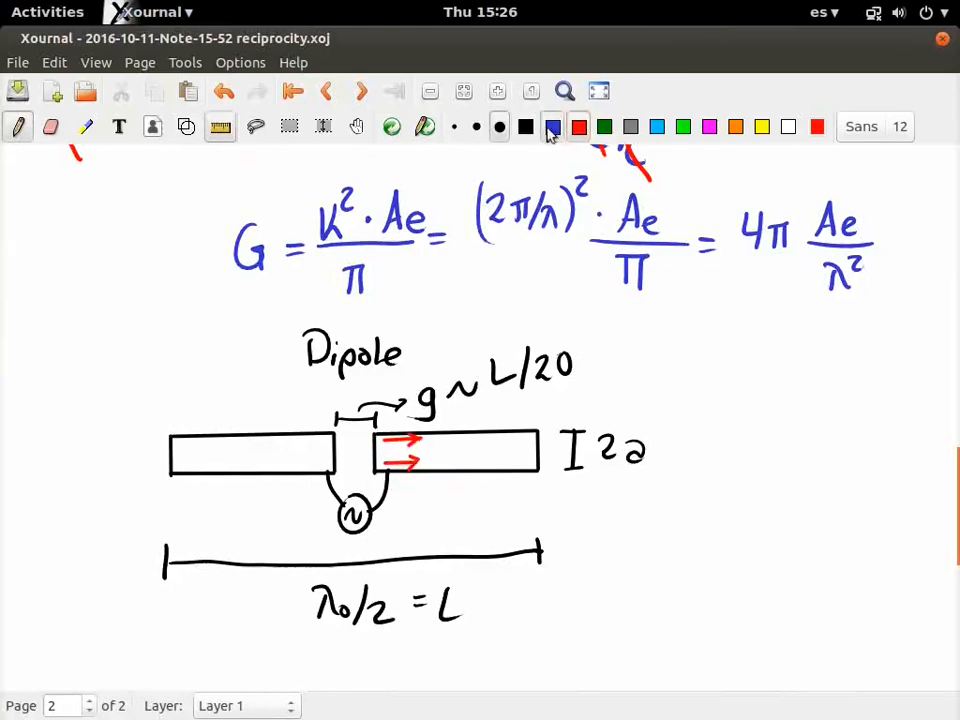
{"action": "left_click", "coordinate": [222, 129]}
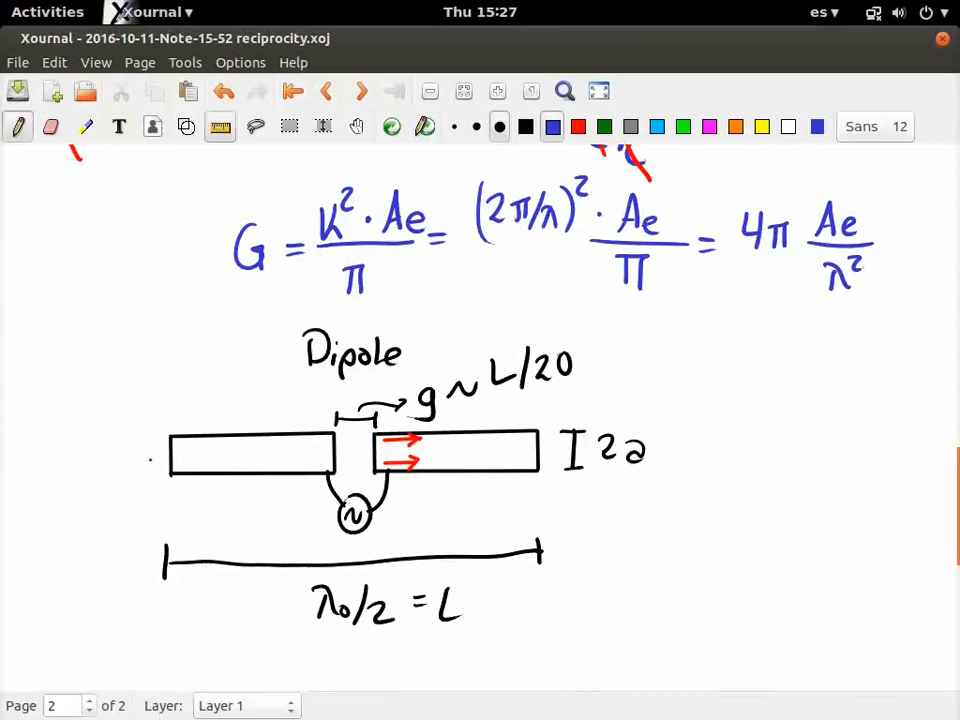
{"action": "mouse_move", "coordinate": [122, 459]}
{"action": "left_mouse_down"}
{"action": "mouse_move", "coordinate": [536, 422]}
{"action": "mouse_move", "coordinate": [643, 439]}
{"action": "mouse_move", "coordinate": [787, 442]}
{"action": "left_mouse_up"}
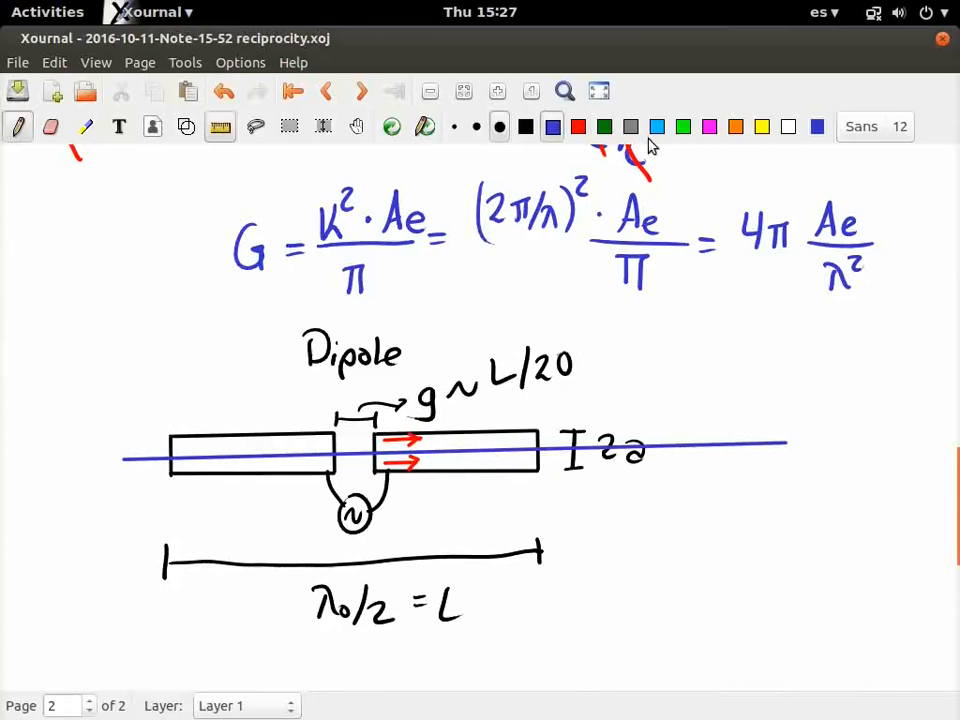
{"action": "left_click", "coordinate": [578, 127]}
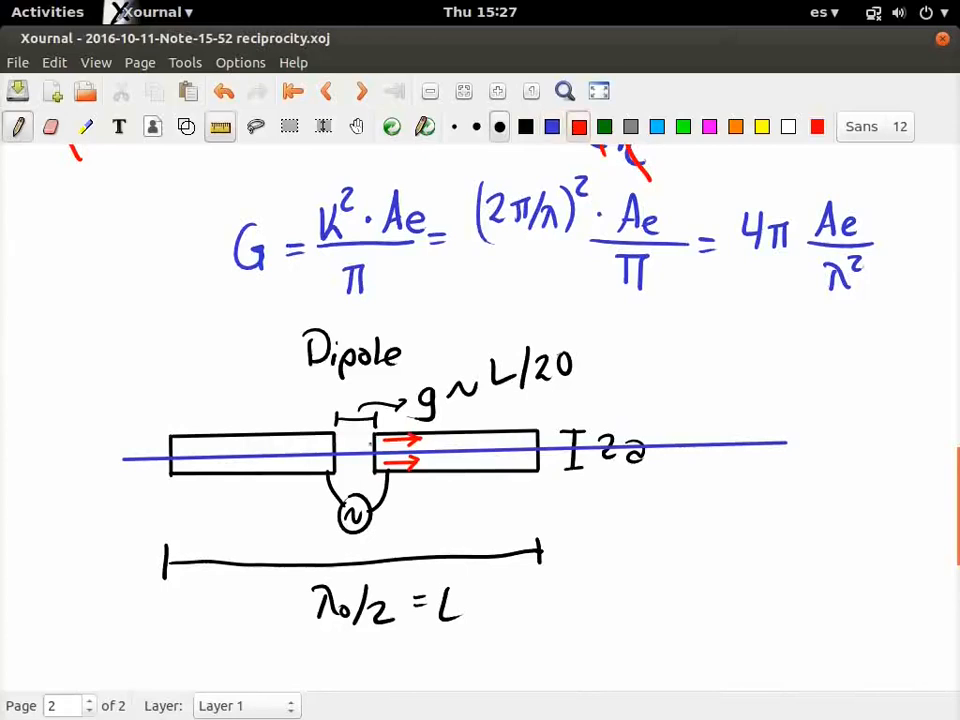
{"action": "left_click_drag", "start_coordinate": [295, 444], "coordinate": [319, 444]}
{"action": "right_click_drag", "start_coordinate": [321, 443], "coordinate": [297, 443]}
{"action": "mouse_move", "coordinate": [297, 442]}
{"action": "left_mouse_down"}
{"action": "mouse_move", "coordinate": [332, 441]}
{"action": "mouse_move", "coordinate": [323, 447]}
{"action": "left_mouse_up"}
Draw a vertical blue line through the gap and source, with a curved blue arrow leading right from its lower part.
{"action": "left_click", "coordinate": [552, 126]}
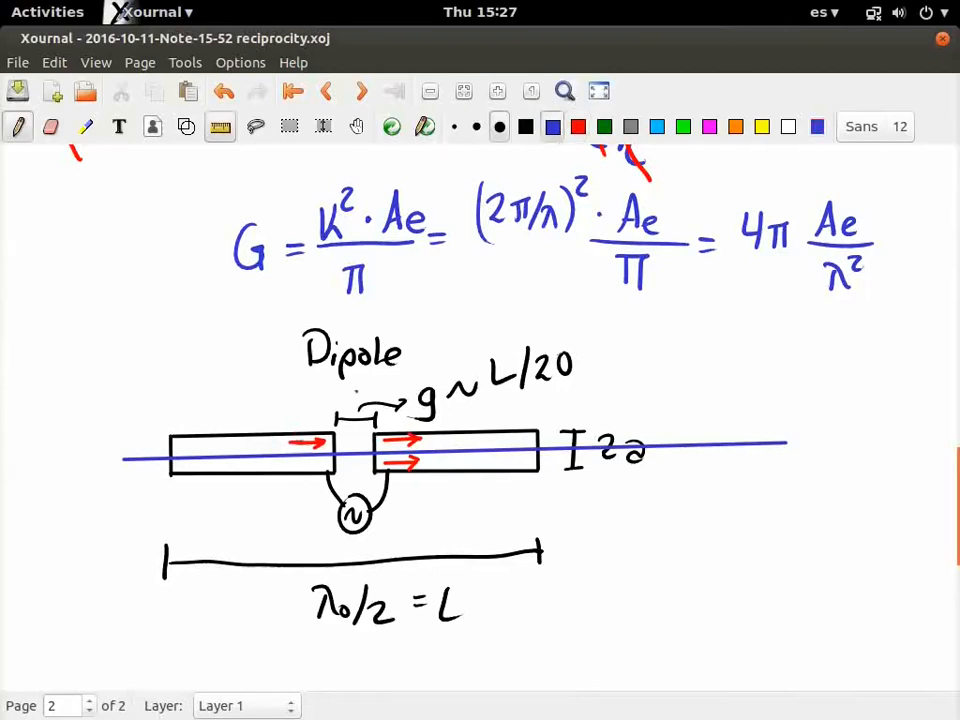
{"action": "left_click_drag", "start_coordinate": [357, 376], "coordinate": [357, 590]}
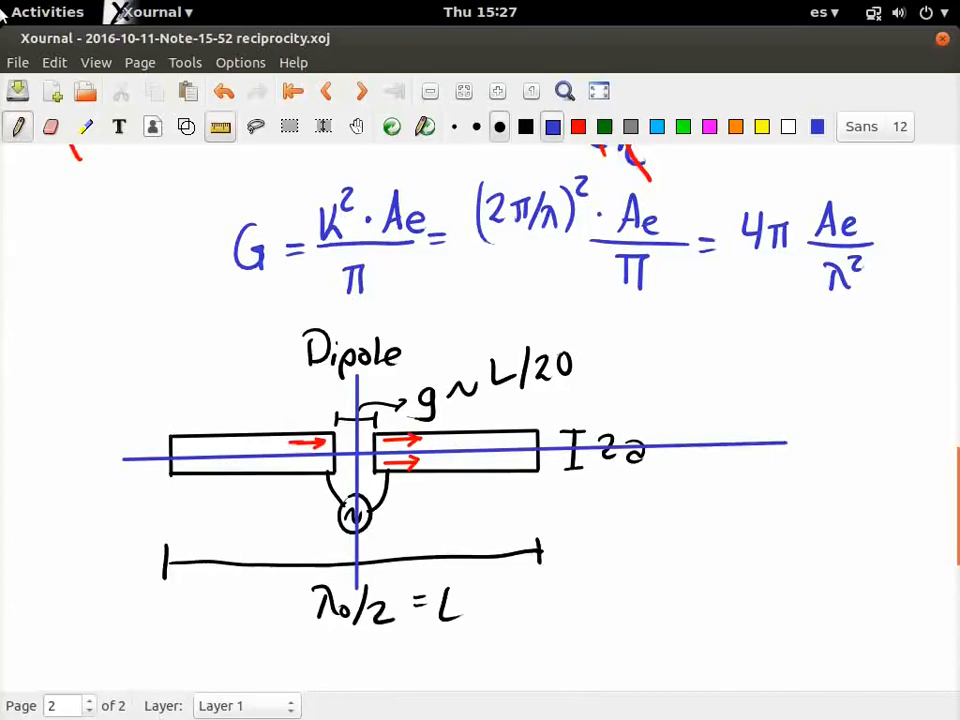
{"action": "key", "text": "Down"}
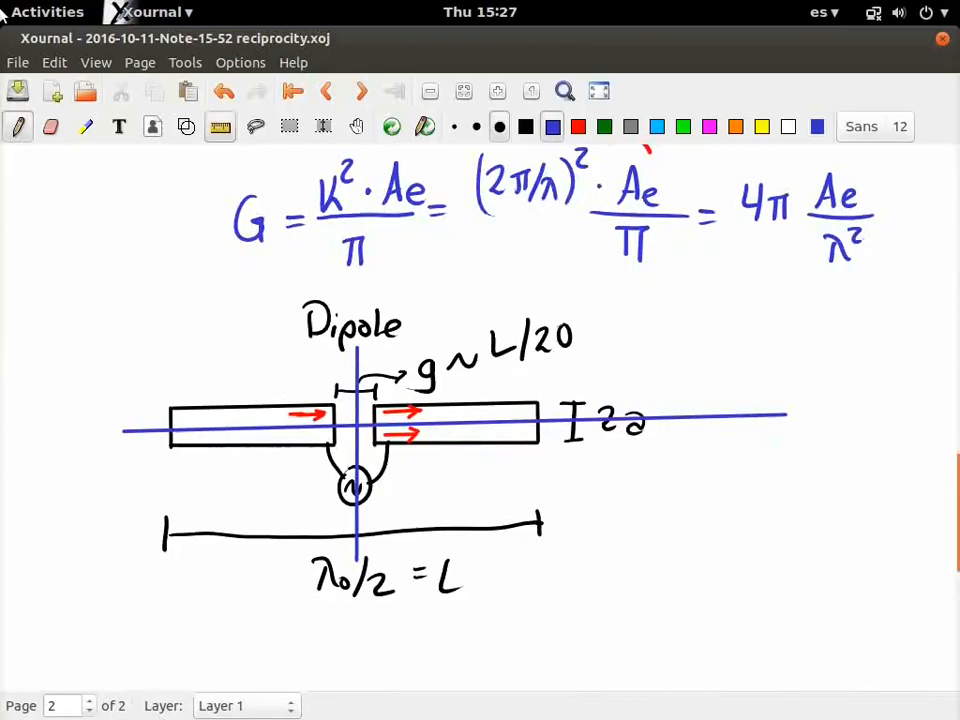
{"action": "key", "text": "Down"}
{"action": "key", "text": "Down"}
{"action": "key", "text": "Down"}
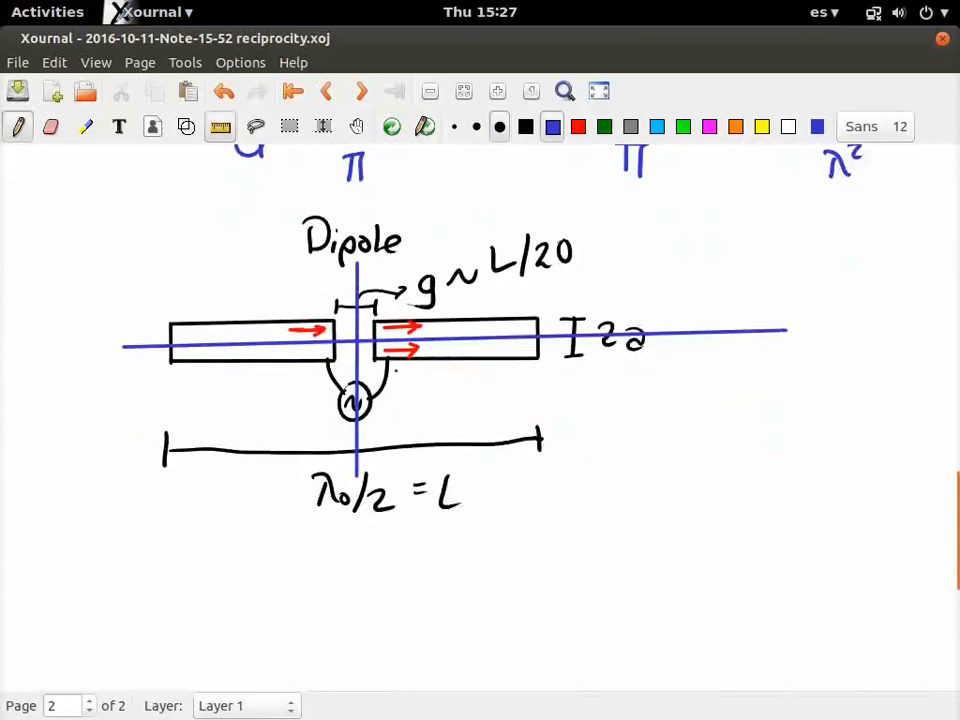
{"action": "left_click", "coordinate": [221, 128]}
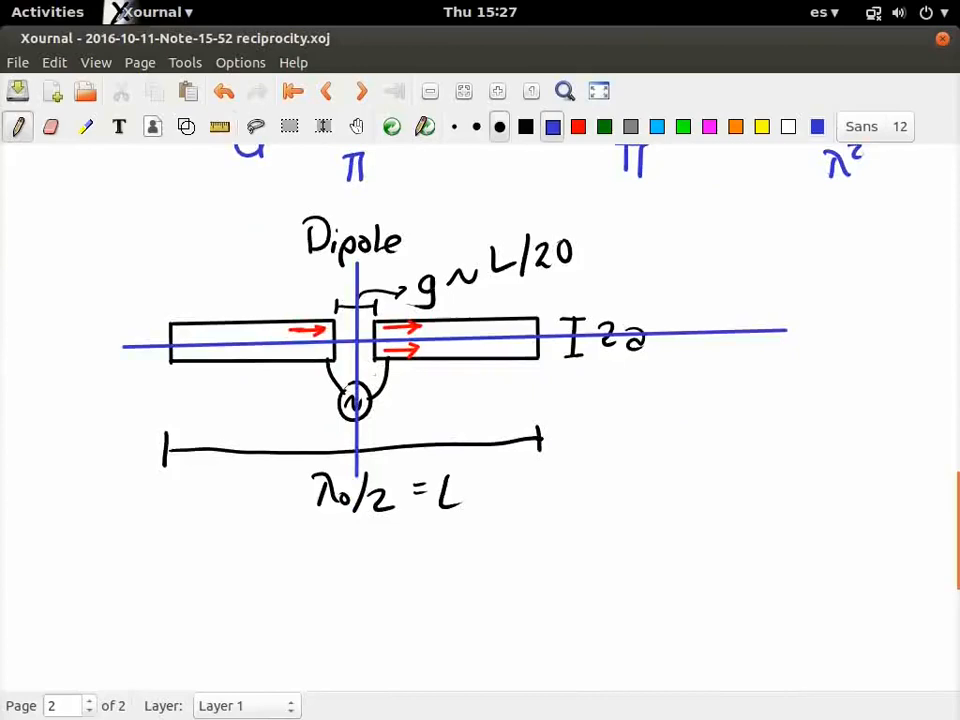
{"action": "left_click_drag", "start_coordinate": [358, 432], "coordinate": [470, 413]}
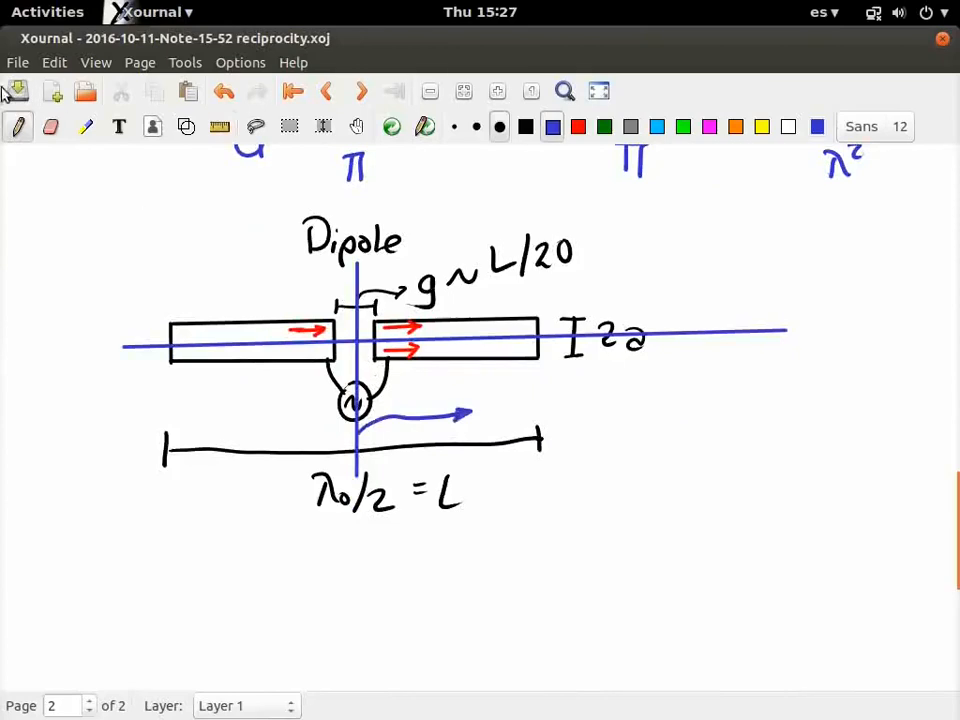
Draw a horizontal blue line in the blank space below the dipole sketch and label it PEC.
{"action": "key", "text": "Down"}
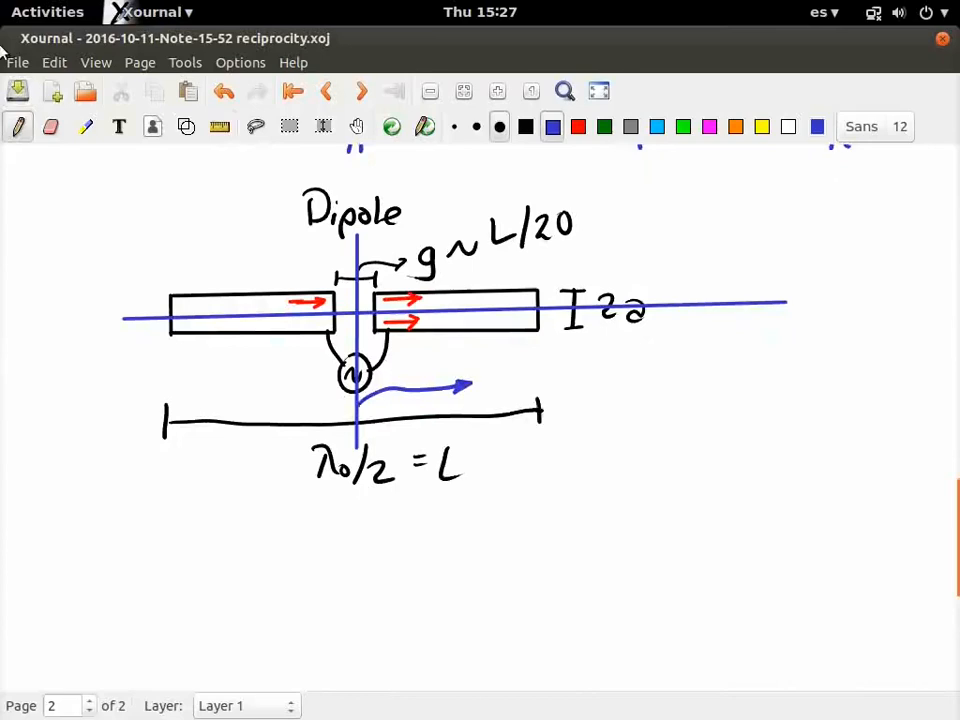
{"action": "key", "text": "Down"}
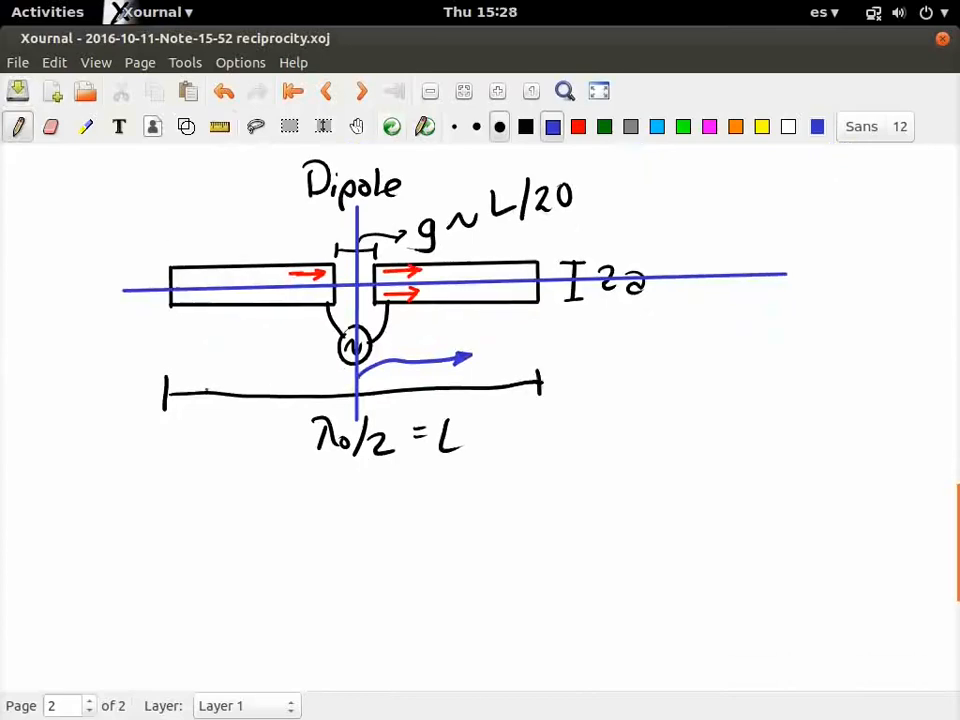
{"action": "left_click", "coordinate": [219, 126]}
{"action": "mouse_move", "coordinate": [128, 602]}
{"action": "left_mouse_down"}
{"action": "mouse_move", "coordinate": [391, 596]}
{"action": "mouse_move", "coordinate": [413, 612]}
{"action": "mouse_move", "coordinate": [414, 601]}
{"action": "mouse_move", "coordinate": [456, 612]}
{"action": "left_mouse_up"}
{"action": "left_click", "coordinate": [222, 128]}
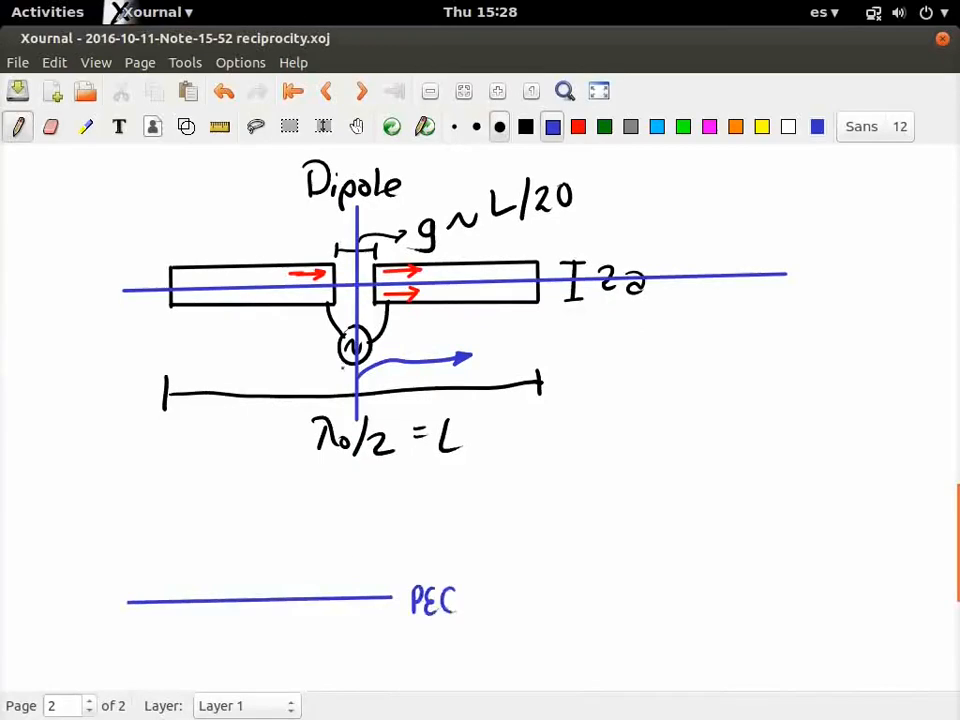
Draw opposite red arrows above and below the PEC line's left end, and add a red tick beside the PEC label.
{"action": "left_click", "coordinate": [578, 126]}
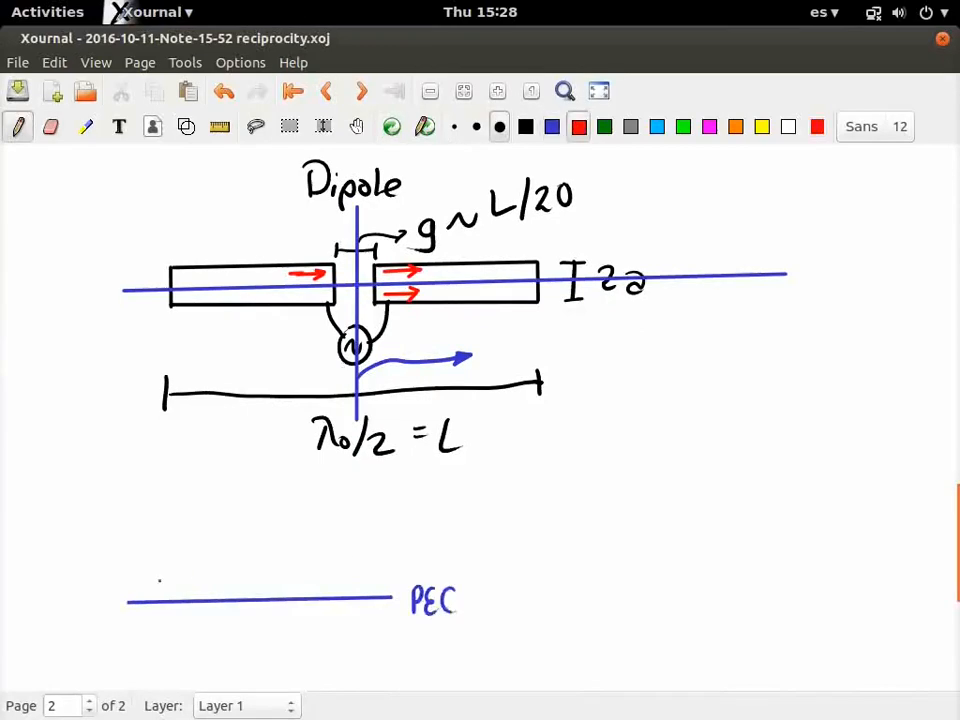
{"action": "mouse_move", "coordinate": [139, 576]}
{"action": "left_mouse_down"}
{"action": "mouse_move", "coordinate": [191, 572]}
{"action": "mouse_move", "coordinate": [181, 579]}
{"action": "left_mouse_up"}
{"action": "left_click_drag", "start_coordinate": [187, 626], "coordinate": [136, 627]}
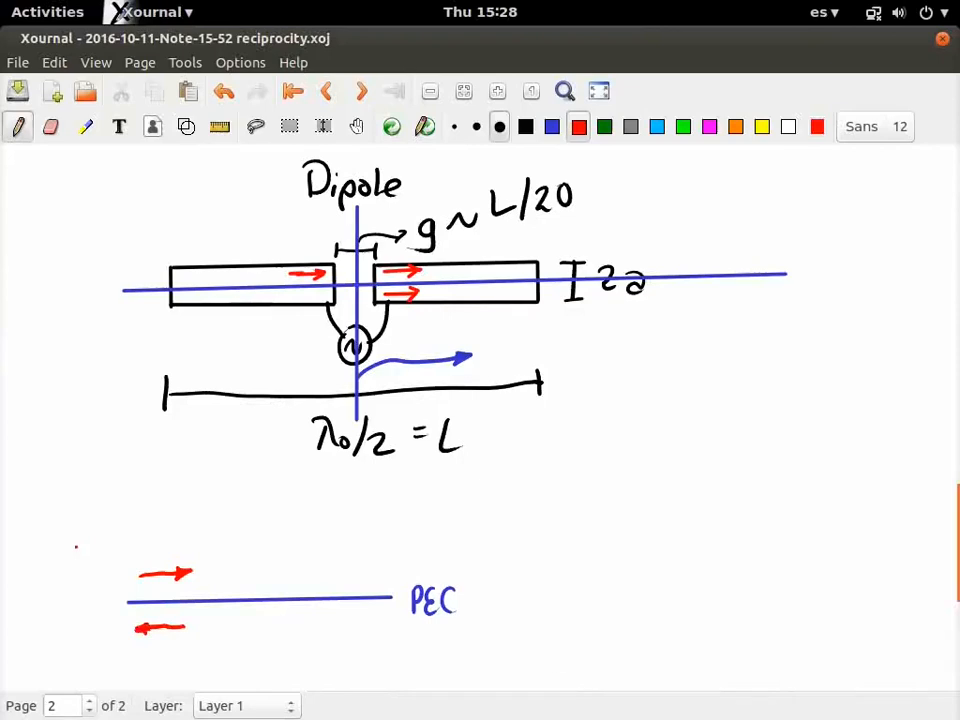
{"action": "left_click_drag", "start_coordinate": [468, 596], "coordinate": [486, 588]}
Draw a second straight horizontal blue line to the right of the PEC label.
{"action": "left_click", "coordinate": [552, 128]}
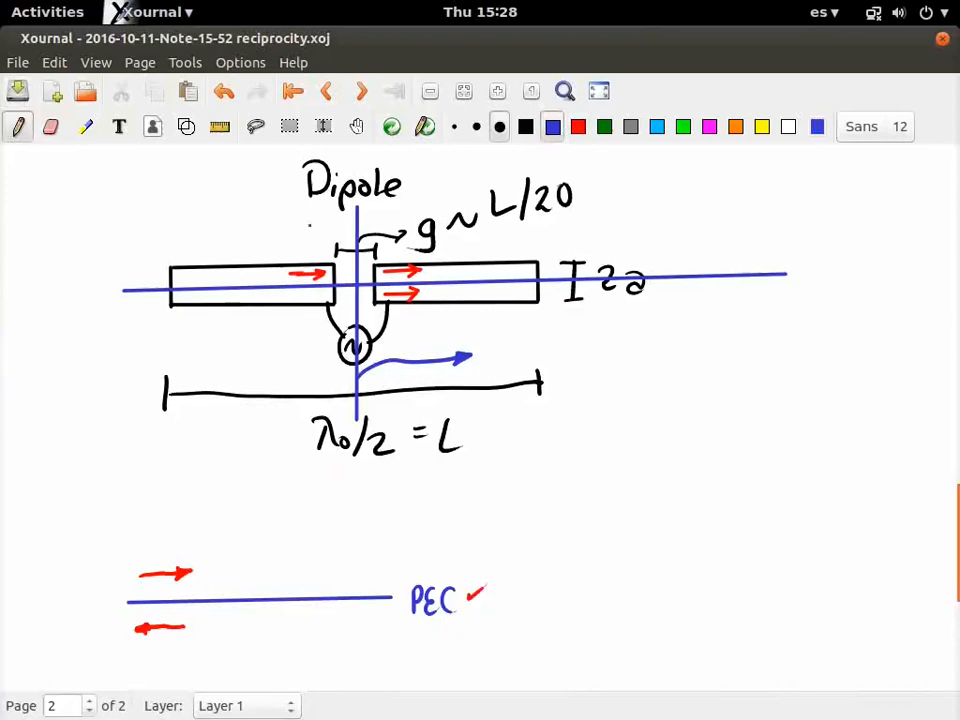
{"action": "left_click", "coordinate": [220, 126]}
{"action": "mouse_move", "coordinate": [527, 591]}
{"action": "left_mouse_down"}
{"action": "mouse_move", "coordinate": [897, 580]}
{"action": "mouse_move", "coordinate": [919, 588]}
{"action": "left_mouse_up"}
Draw two upward red arrows near the right end of the PEC line, one above it and one below.
{"action": "left_click", "coordinate": [578, 126]}
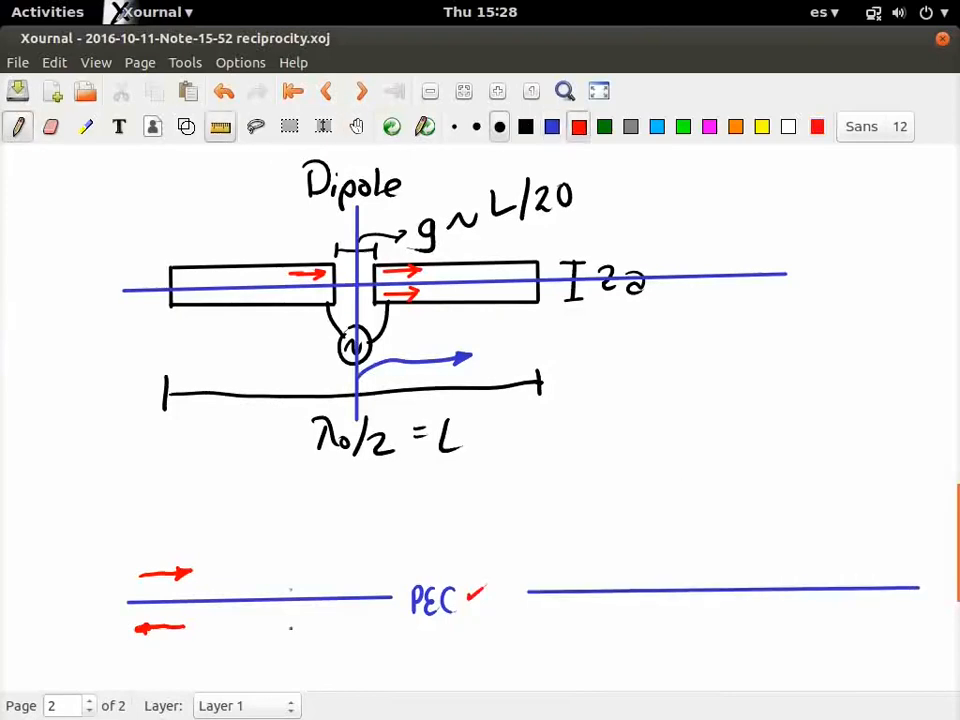
{"action": "left_click_drag", "start_coordinate": [299, 580], "coordinate": [299, 541]}
{"action": "middle_click_drag", "start_coordinate": [297, 546], "coordinate": [306, 560]}
{"action": "left_click", "coordinate": [217, 128]}
{"action": "mouse_move", "coordinate": [325, 580]}
{"action": "left_mouse_down"}
{"action": "mouse_move", "coordinate": [325, 548]}
{"action": "mouse_move", "coordinate": [329, 555]}
{"action": "left_mouse_up"}
{"action": "mouse_move", "coordinate": [326, 655]}
{"action": "left_mouse_down"}
{"action": "mouse_move", "coordinate": [326, 618]}
{"action": "mouse_move", "coordinate": [331, 631]}
{"action": "left_mouse_up"}
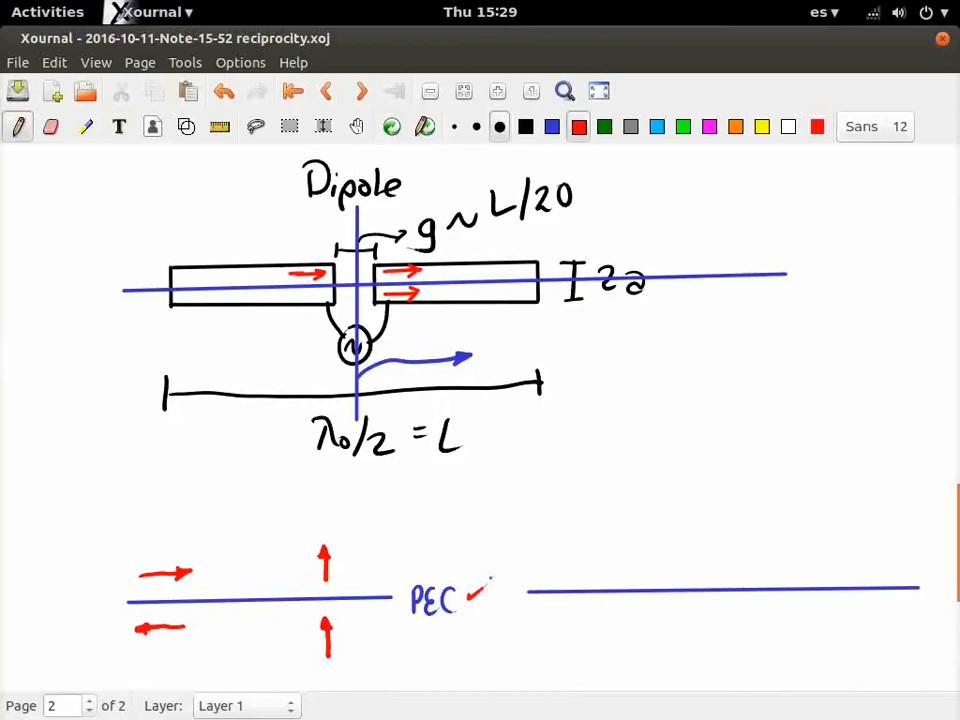
Draw two rightward red arrows near the left end of the second blue line, one above it and one below.
{"action": "left_click_drag", "start_coordinate": [546, 571], "coordinate": [597, 565]}
{"action": "left_click_drag", "start_coordinate": [584, 561], "coordinate": [597, 566]}
{"action": "left_click_drag", "start_coordinate": [546, 627], "coordinate": [596, 623]}
{"action": "left_click_drag", "start_coordinate": [583, 618], "coordinate": [596, 623]}
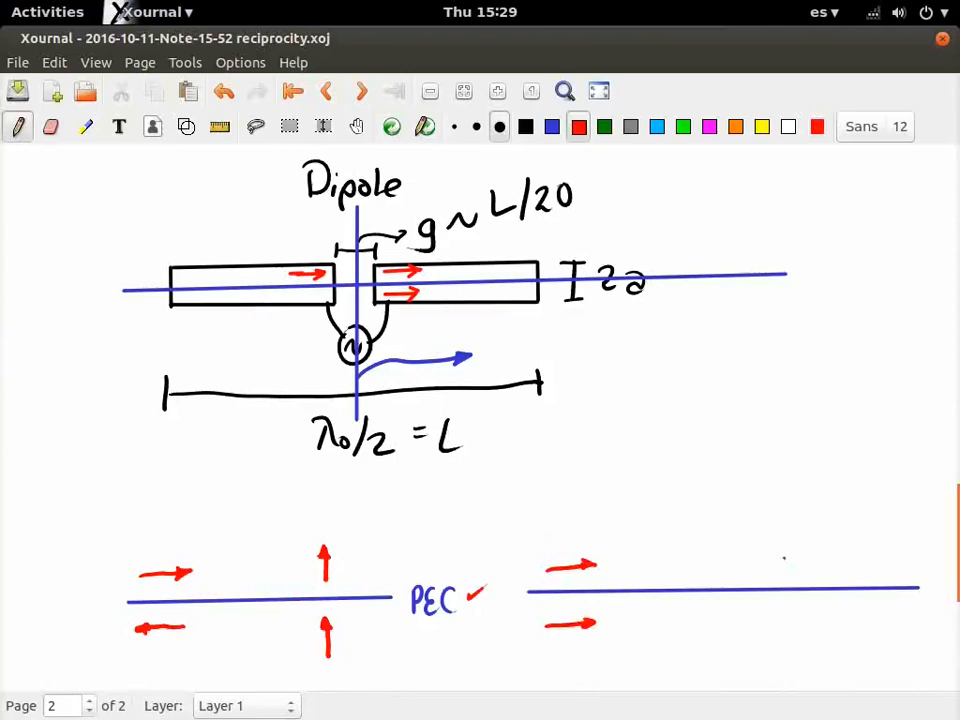
Draw red arrows pointing away from the second line near its right end, up above and down below, and label the line PMC in black.
{"action": "left_click_drag", "start_coordinate": [789, 574], "coordinate": [788, 532]}
{"action": "left_click_drag", "start_coordinate": [782, 546], "coordinate": [795, 546]}
{"action": "left_click_drag", "start_coordinate": [793, 600], "coordinate": [800, 636]}
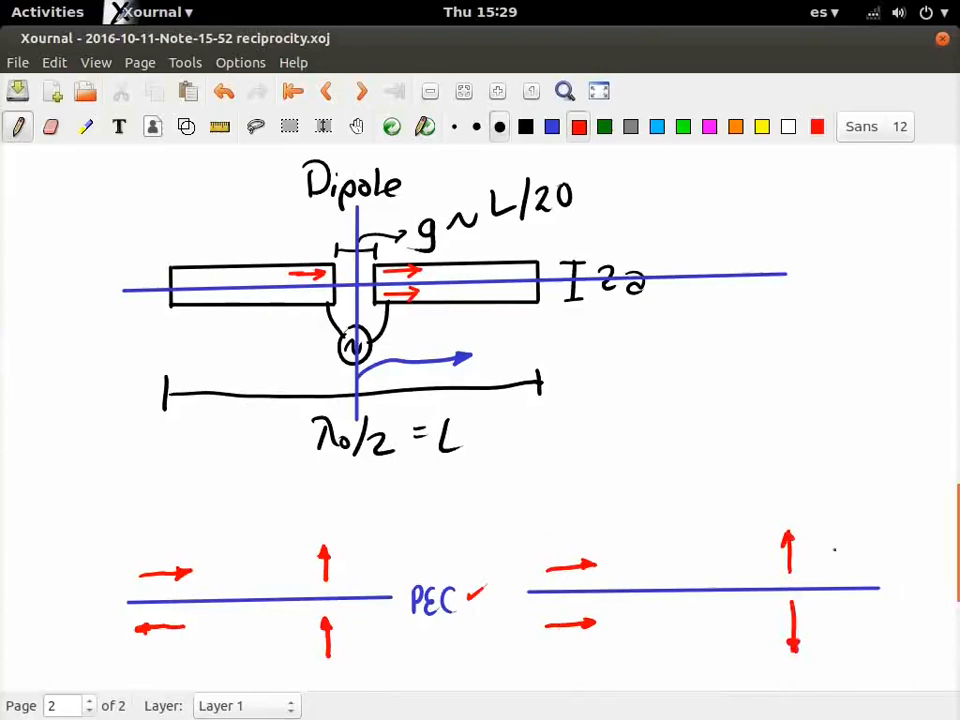
{"action": "left_click", "coordinate": [526, 130]}
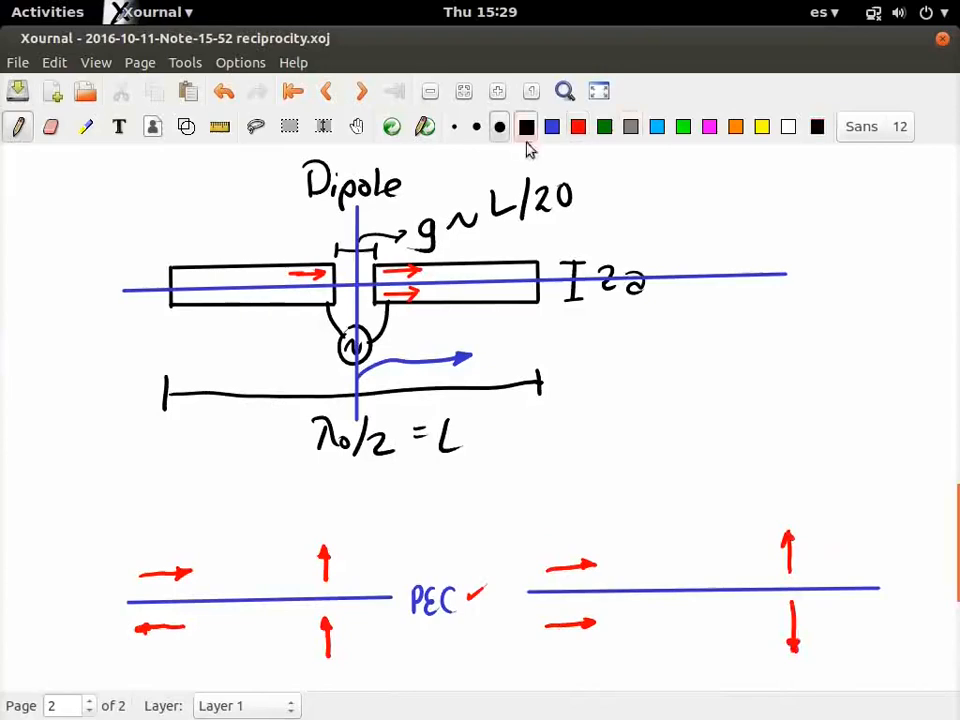
{"action": "mouse_move", "coordinate": [892, 598]}
{"action": "left_mouse_down"}
{"action": "mouse_move", "coordinate": [913, 582]}
{"action": "mouse_move", "coordinate": [936, 598]}
{"action": "left_mouse_up"}
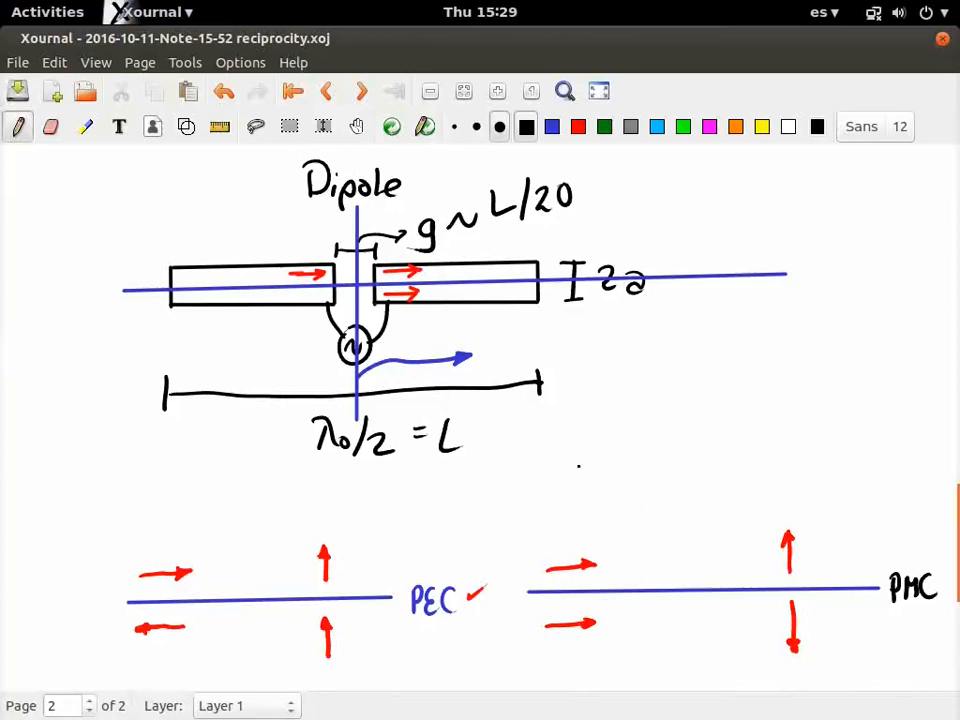
Draw a black arrow from the right end of the dipole's horizontal symmetry line and label it PMC.
{"action": "left_click_drag", "start_coordinate": [771, 272], "coordinate": [832, 244]}
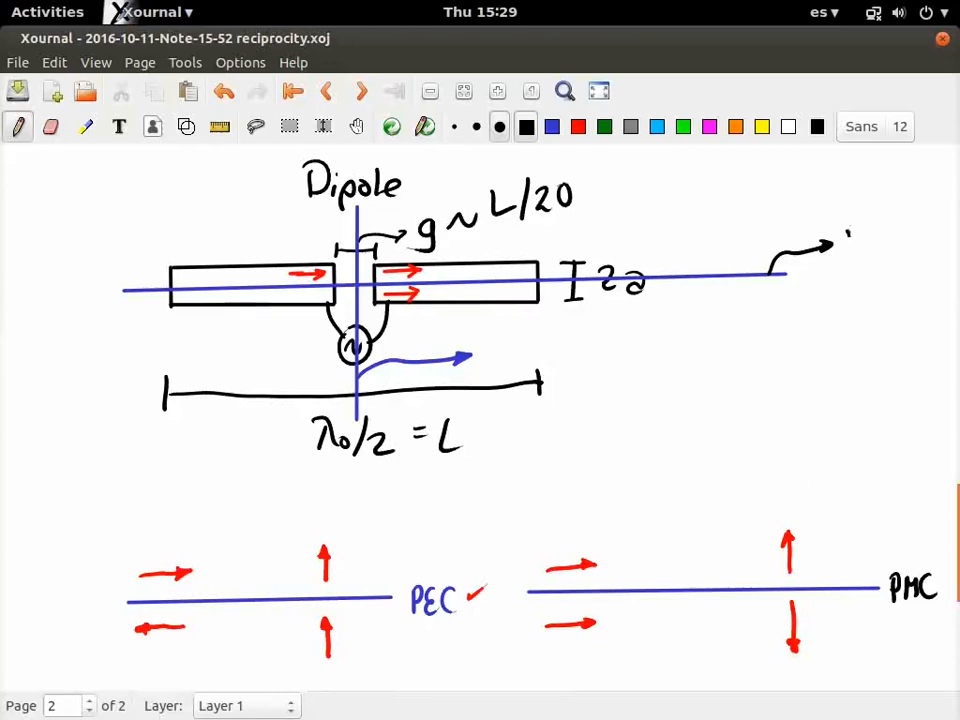
{"action": "left_click_drag", "start_coordinate": [849, 223], "coordinate": [849, 255]}
{"action": "mouse_move", "coordinate": [849, 224]}
{"action": "left_mouse_down"}
{"action": "mouse_move", "coordinate": [851, 240]}
{"action": "mouse_move", "coordinate": [873, 238]}
{"action": "left_mouse_up"}
{"action": "left_click_drag", "start_coordinate": [873, 238], "coordinate": [915, 252]}
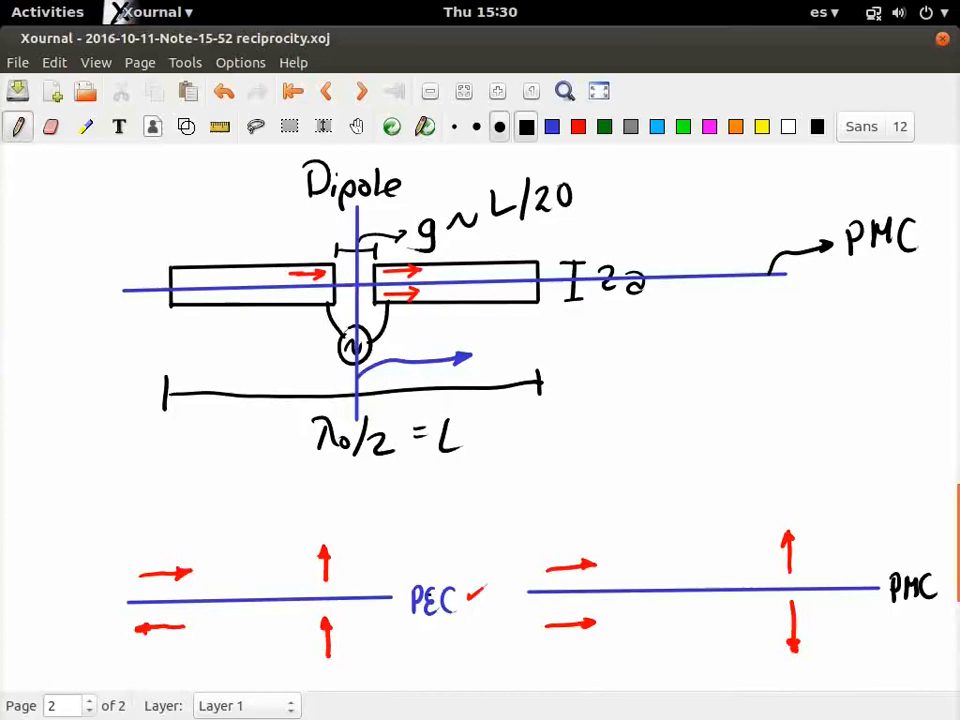
Write PEC in black beside the blue arrow that starts from the dipole's vertical symmetry line.
{"action": "mouse_move", "coordinate": [482, 340]}
{"action": "left_mouse_down"}
{"action": "mouse_move", "coordinate": [482, 368]}
{"action": "mouse_move", "coordinate": [484, 358]}
{"action": "mouse_move", "coordinate": [499, 368]}
{"action": "mouse_move", "coordinate": [516, 337]}
{"action": "left_mouse_up"}
{"action": "left_click_drag", "start_coordinate": [500, 352], "coordinate": [514, 365]}
{"action": "left_click_drag", "start_coordinate": [539, 341], "coordinate": [538, 365]}
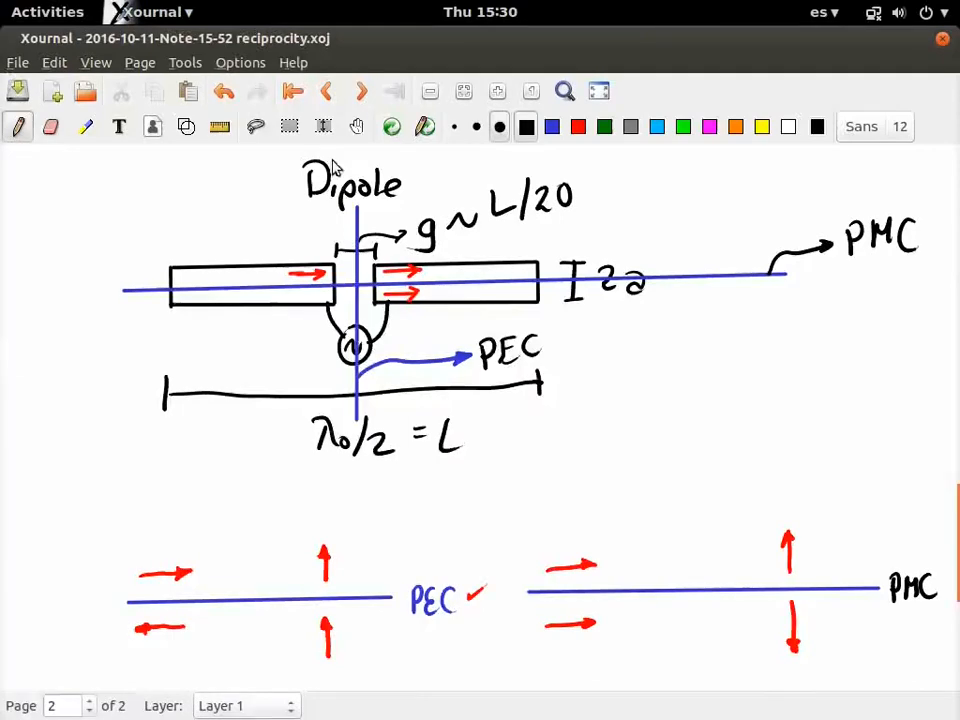
Switch to CST Studio Suite and open the symmetry plane settings of the boundary conditions, keeping the dipole model in view.
{"action": "key", "text": "alt+Tab"}
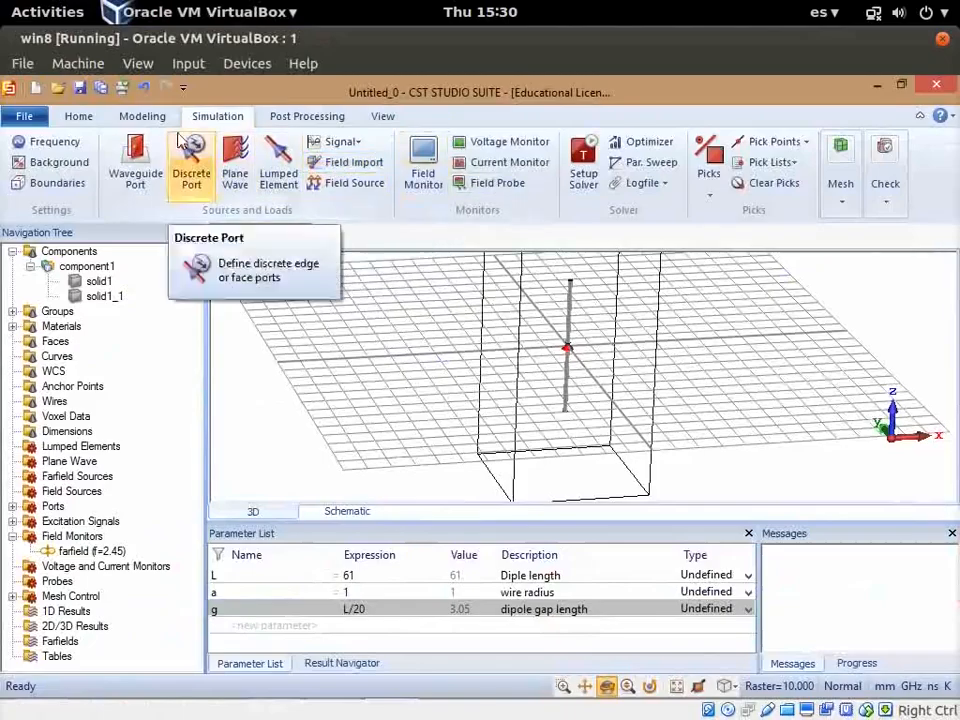
{"action": "left_click", "coordinate": [58, 185]}
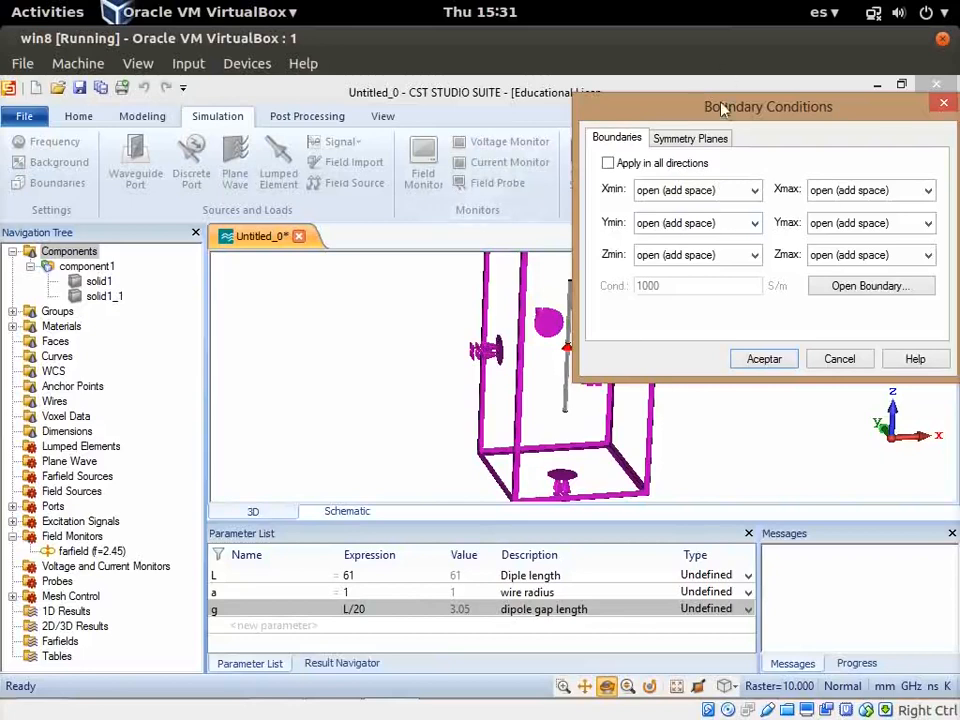
{"action": "left_click_drag", "start_coordinate": [722, 108], "coordinate": [626, 166]}
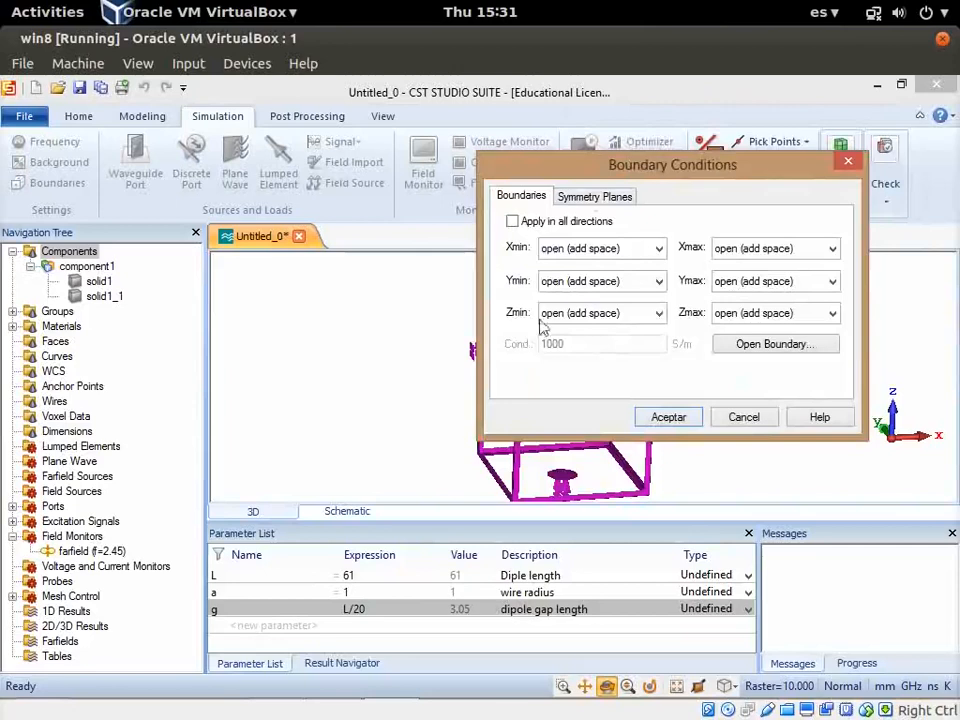
{"action": "left_click", "coordinate": [593, 197]}
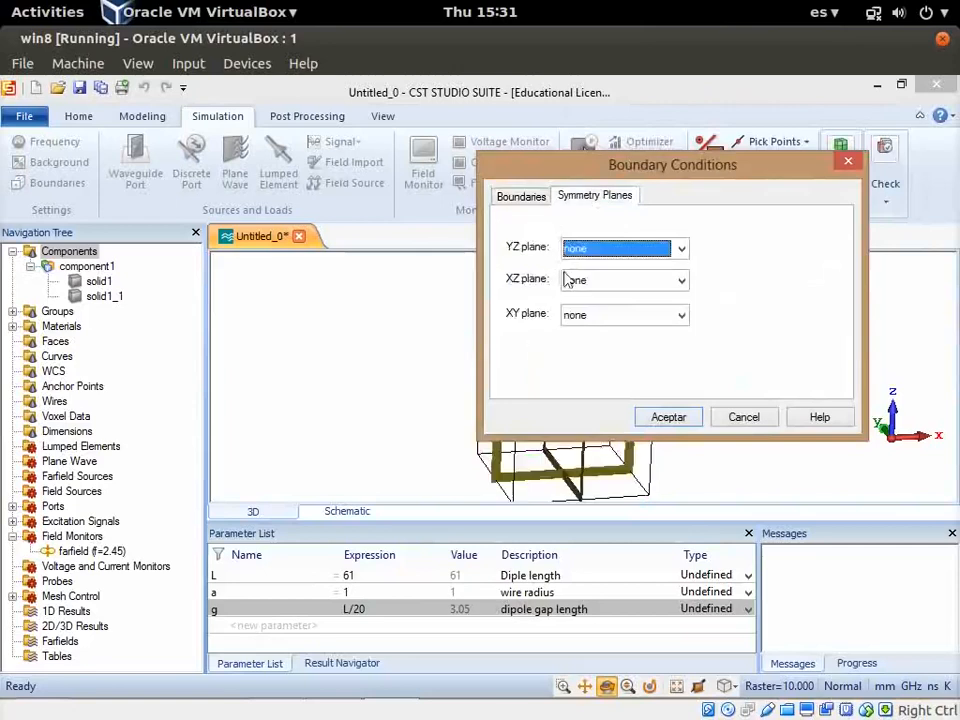
{"action": "left_click_drag", "start_coordinate": [572, 166], "coordinate": [276, 236]}
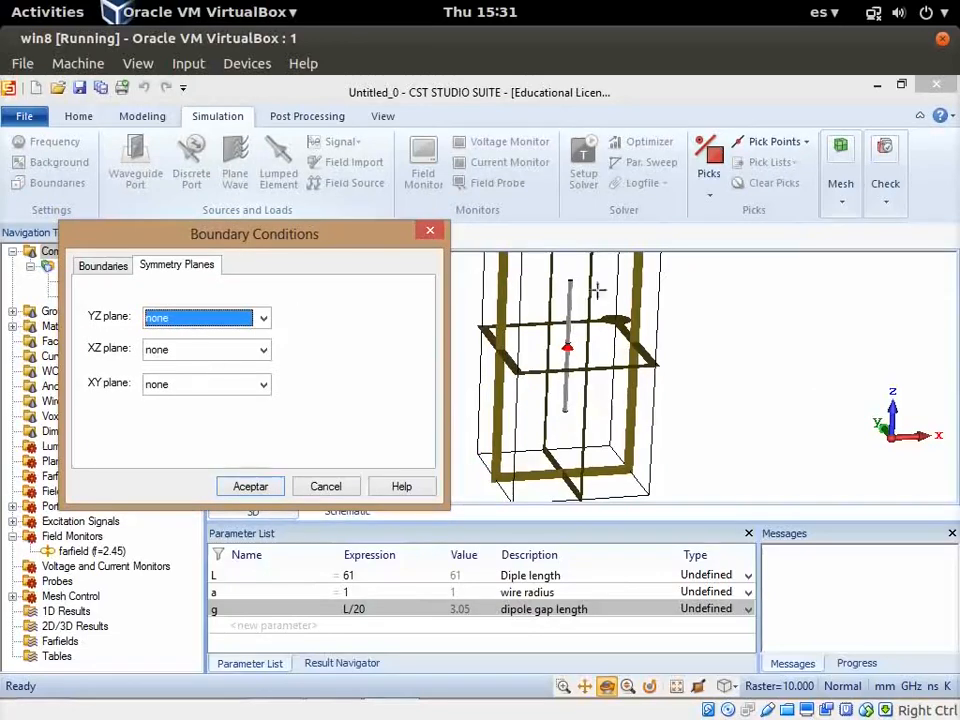
Set the YZ and XZ symmetry planes to magnetic (Ht = 0) and the XY plane to electric (Et = 0), then accept the boundary conditions.
{"action": "left_click", "coordinate": [201, 317]}
{"action": "left_click", "coordinate": [203, 364]}
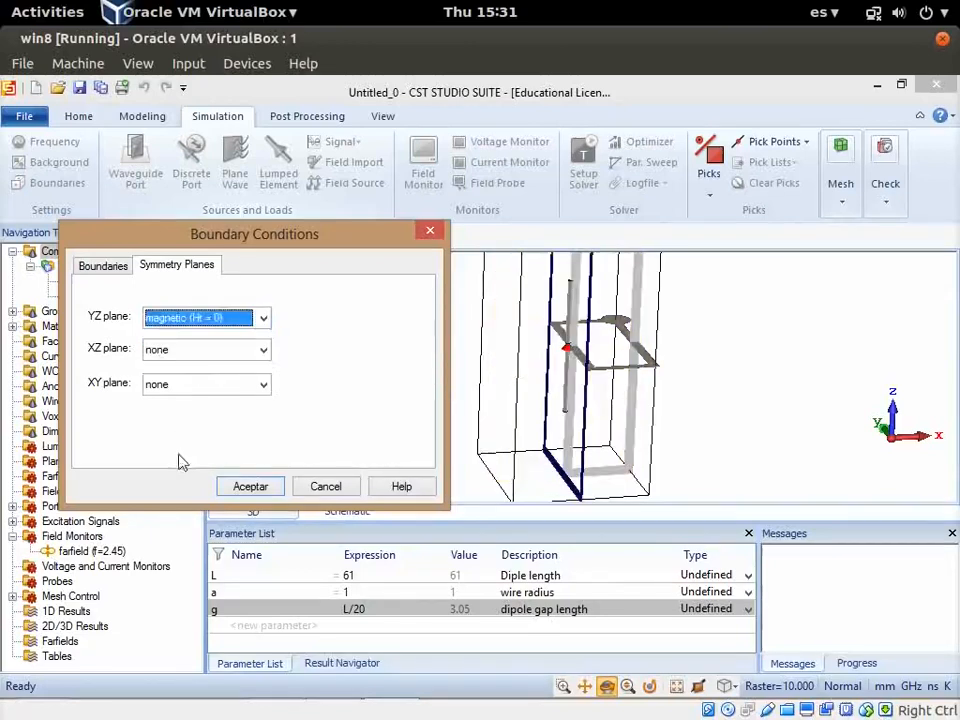
{"action": "left_click", "coordinate": [202, 362]}
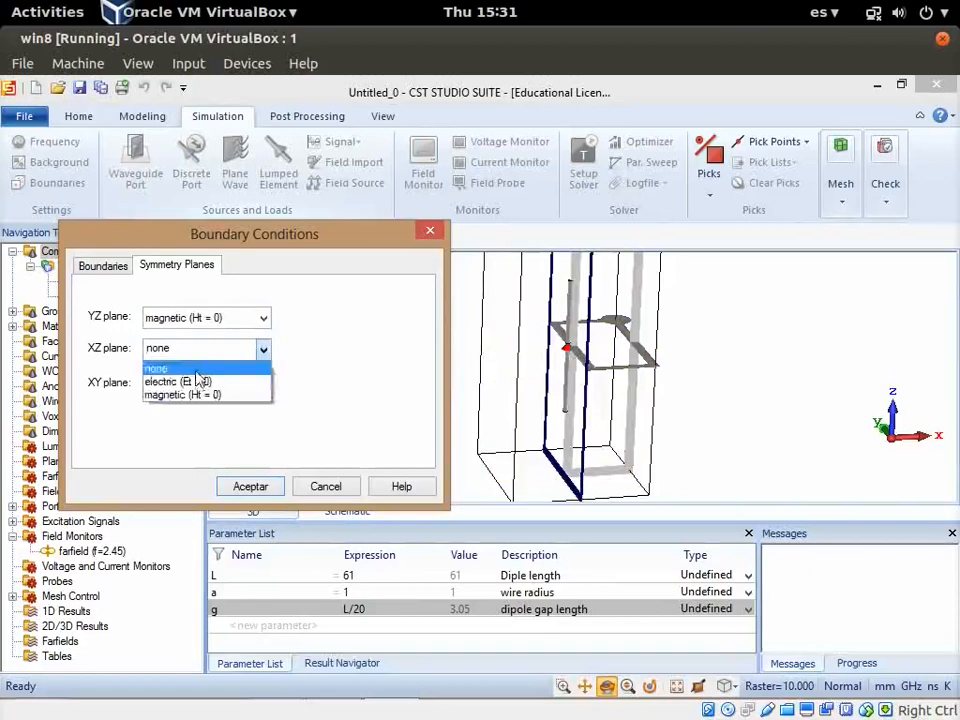
{"action": "left_click", "coordinate": [208, 397]}
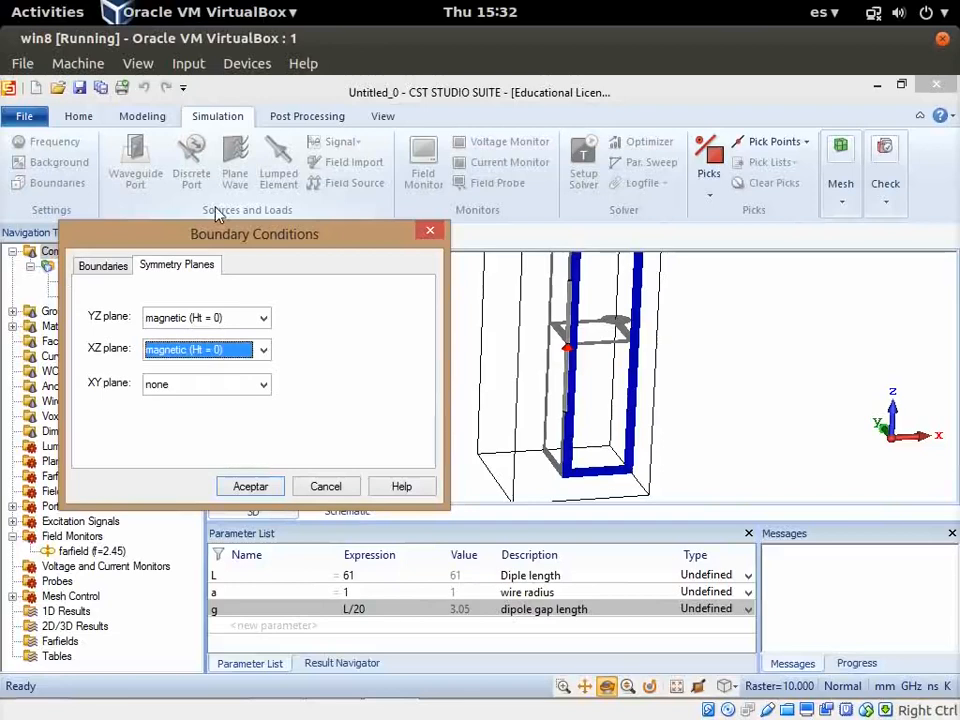
{"action": "left_click", "coordinate": [217, 386]}
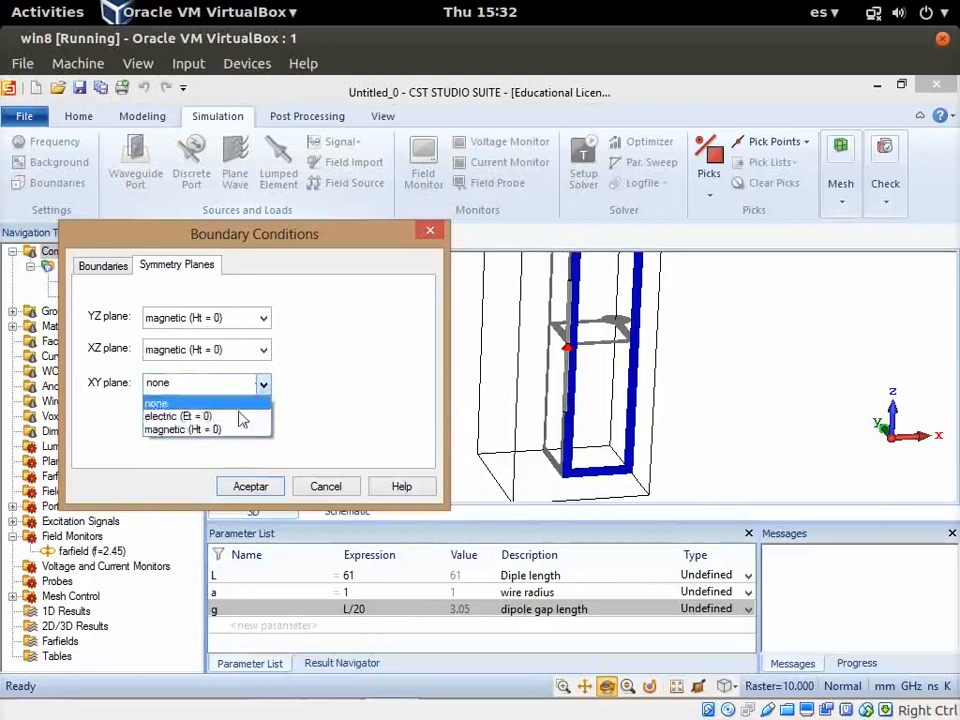
{"action": "left_click", "coordinate": [206, 416]}
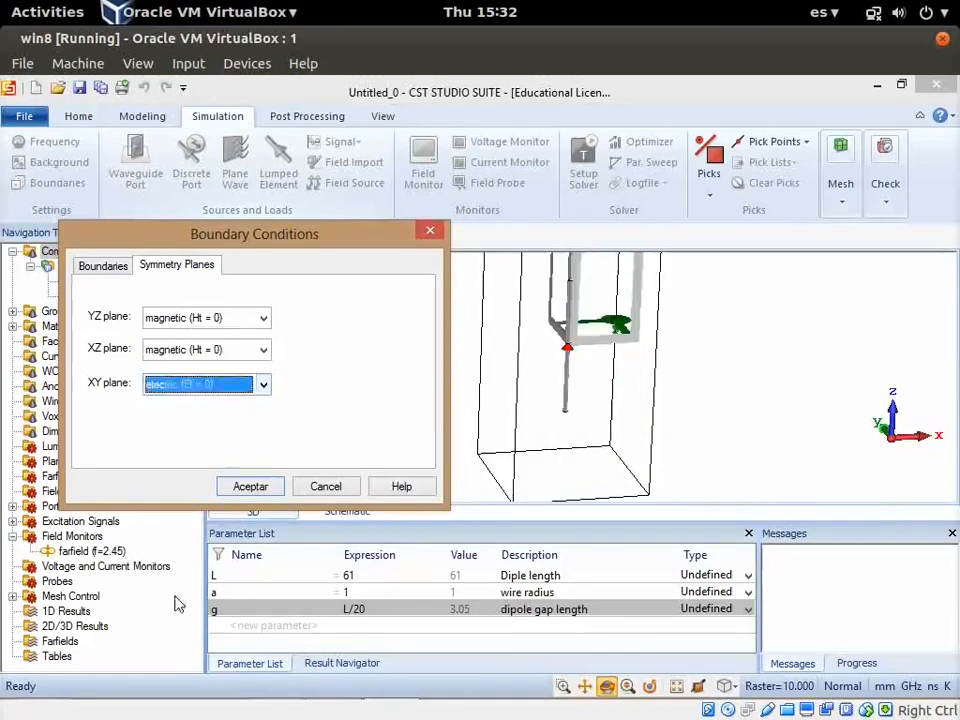
{"action": "left_click", "coordinate": [90, 266]}
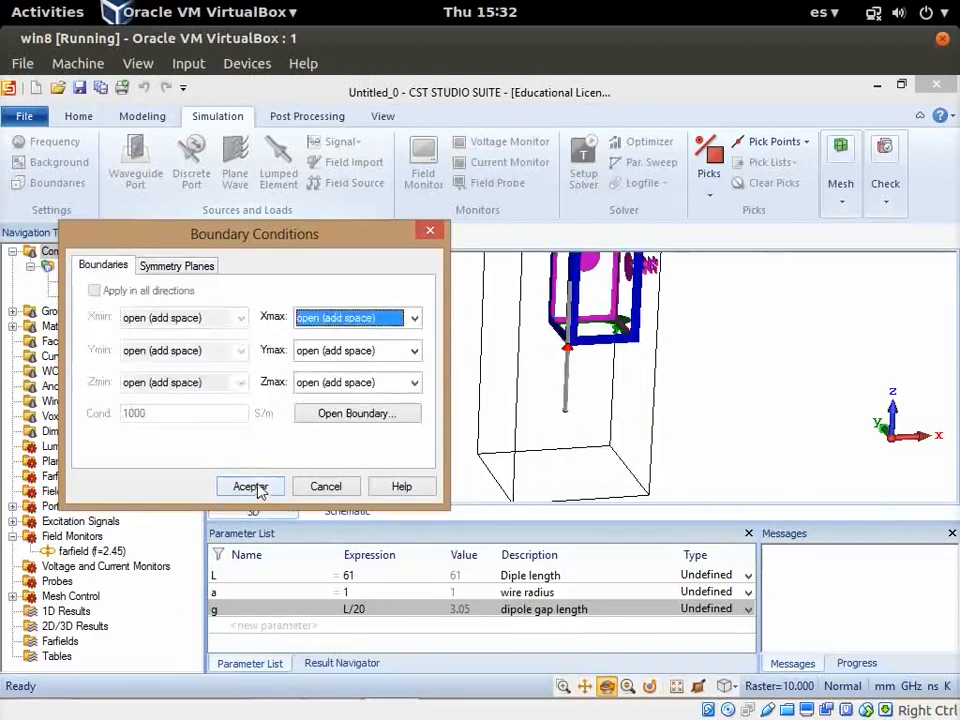
{"action": "left_click", "coordinate": [256, 488]}
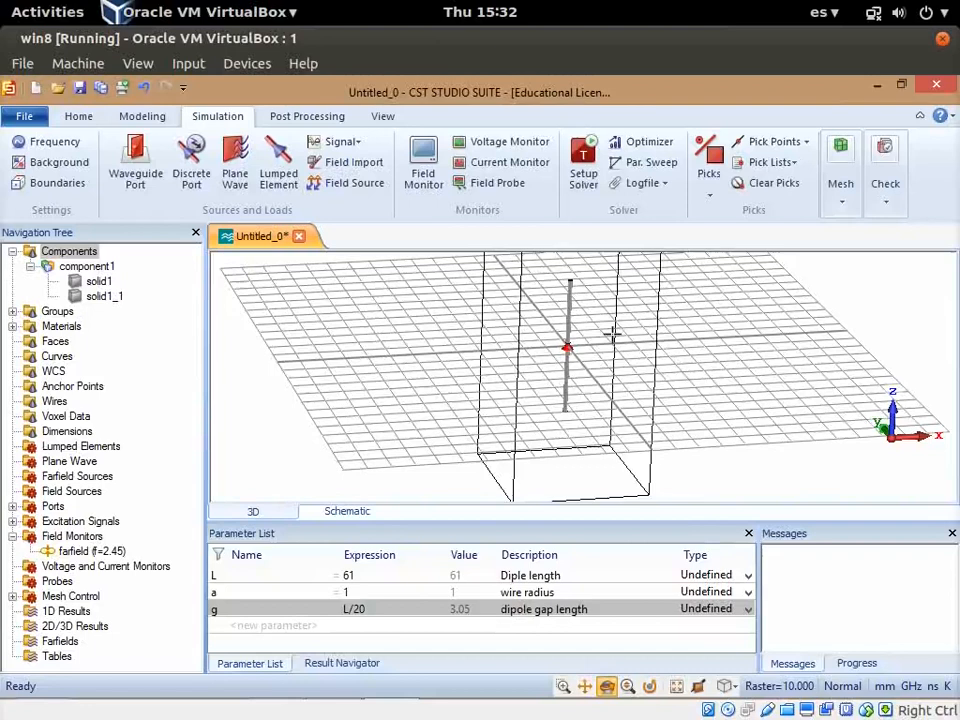
Set the time domain solver accuracy to -50 dB, start the simulation and widen the area showing its progress and messages.
{"action": "left_click", "coordinate": [586, 160]}
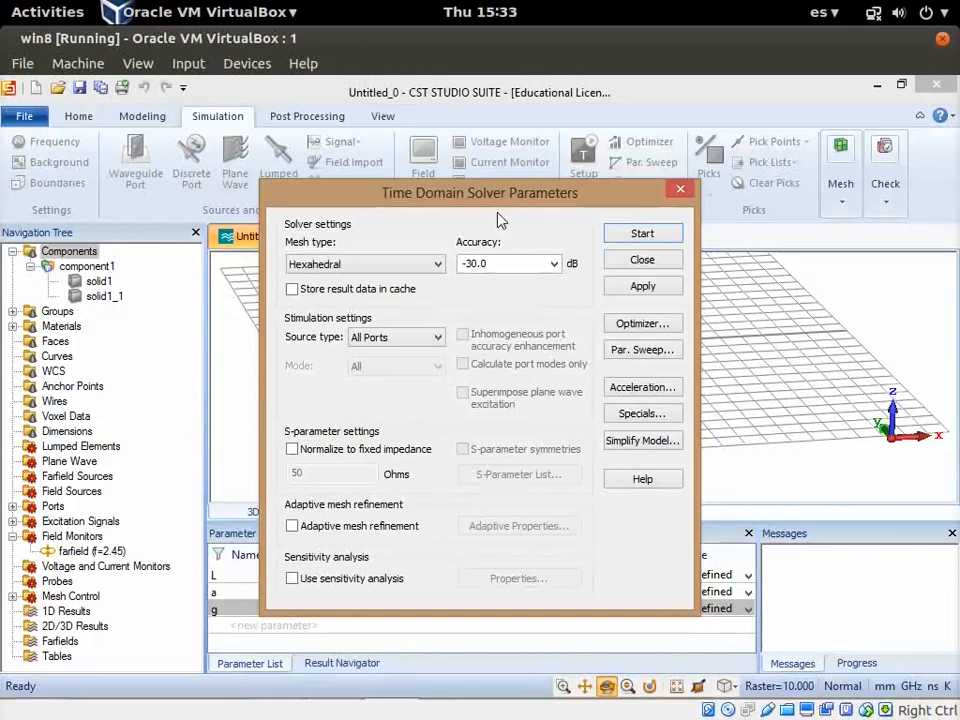
{"action": "double_click", "coordinate": [470, 263]}
{"action": "key", "text": "Left"}
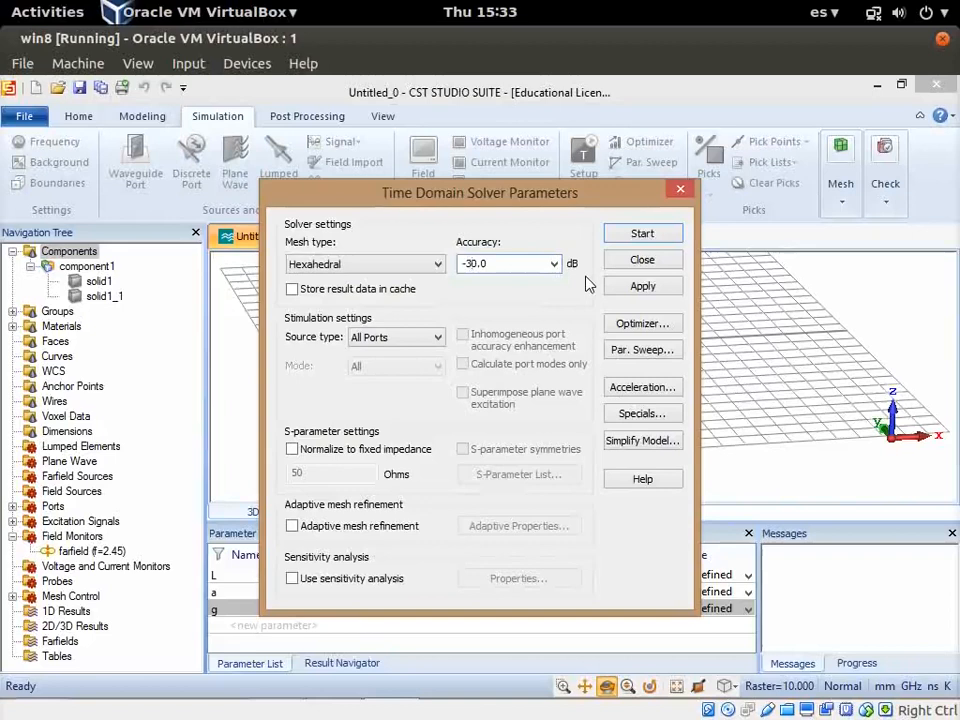
{"action": "key", "text": "BackSpace"}
{"action": "type", "text": "5"}
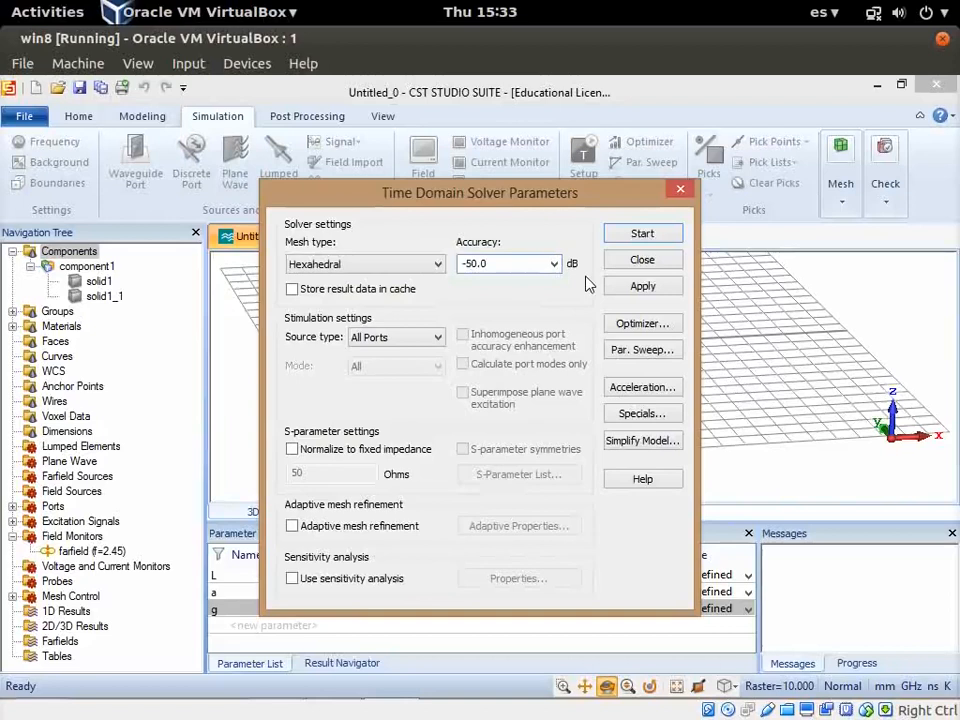
{"action": "left_click", "coordinate": [650, 244]}
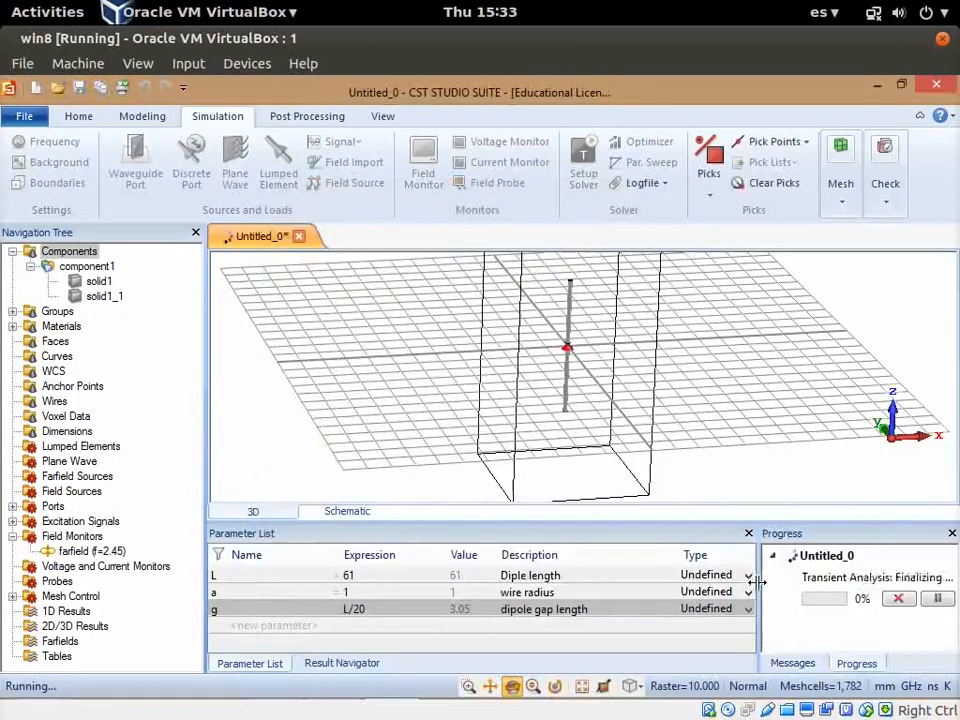
{"action": "left_click_drag", "start_coordinate": [757, 582], "coordinate": [561, 582]}
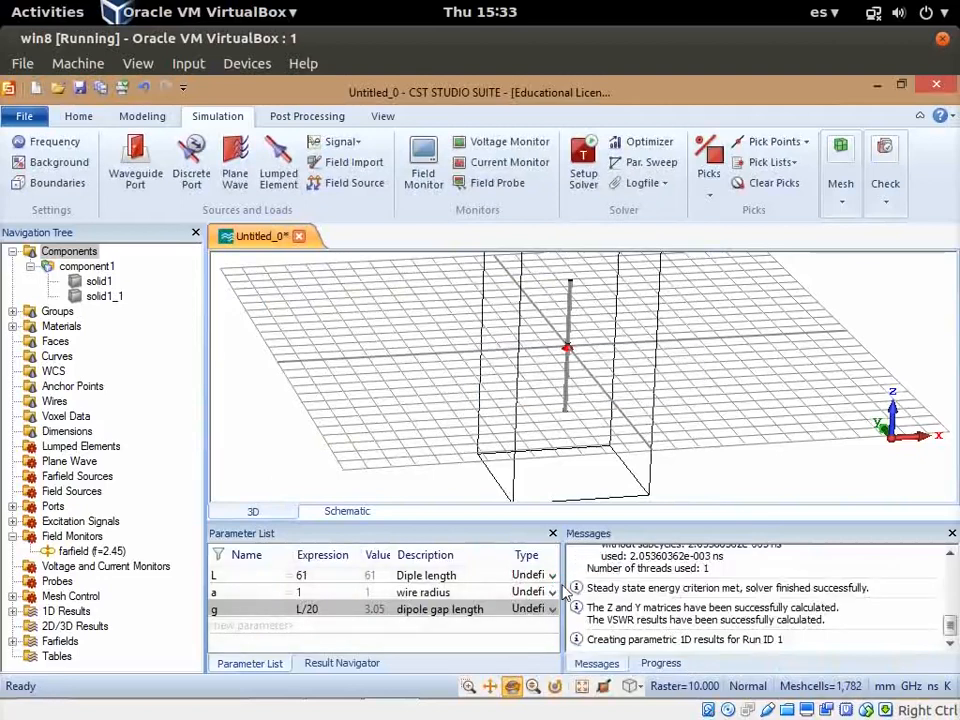
Examine the 1D results of the simulation: the port signals, then the S1,1 curve.
{"action": "left_click", "coordinate": [13, 612]}
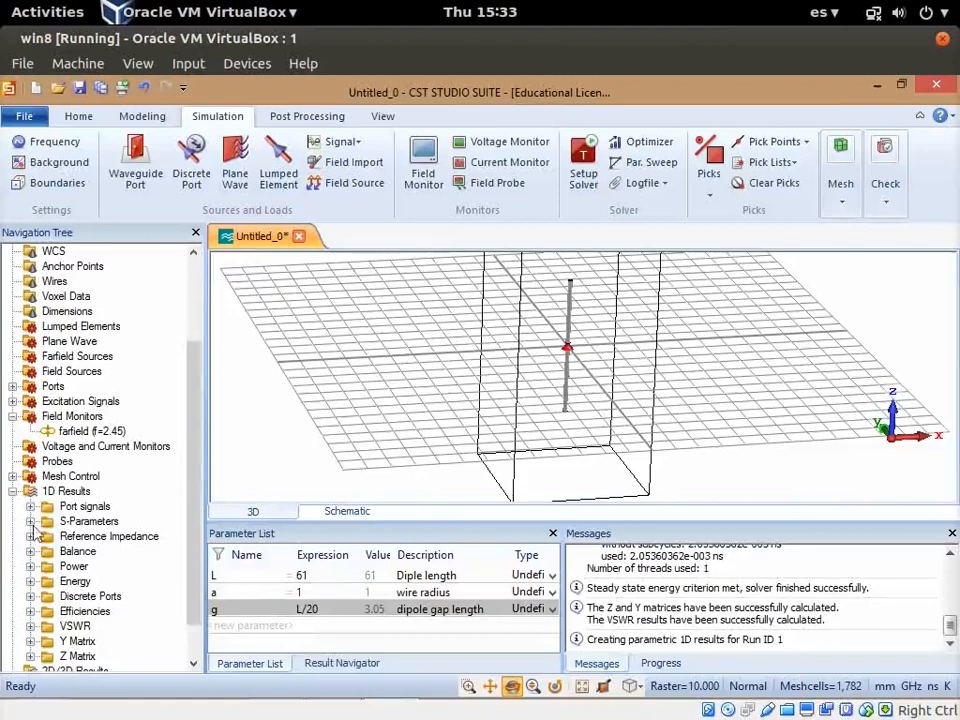
{"action": "left_click", "coordinate": [31, 507]}
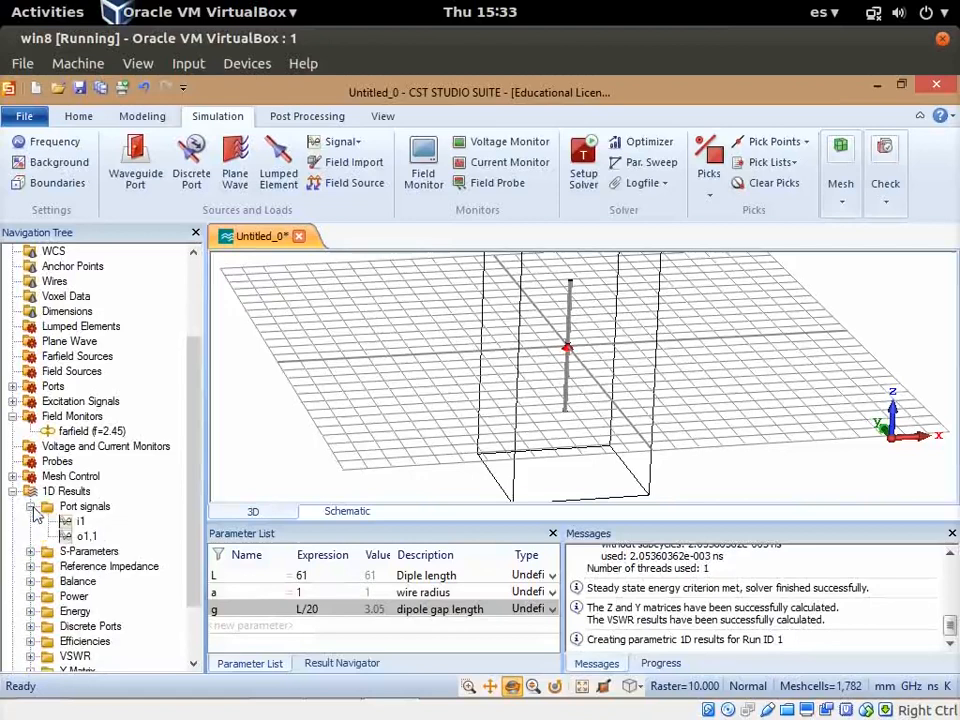
{"action": "left_click", "coordinate": [86, 507]}
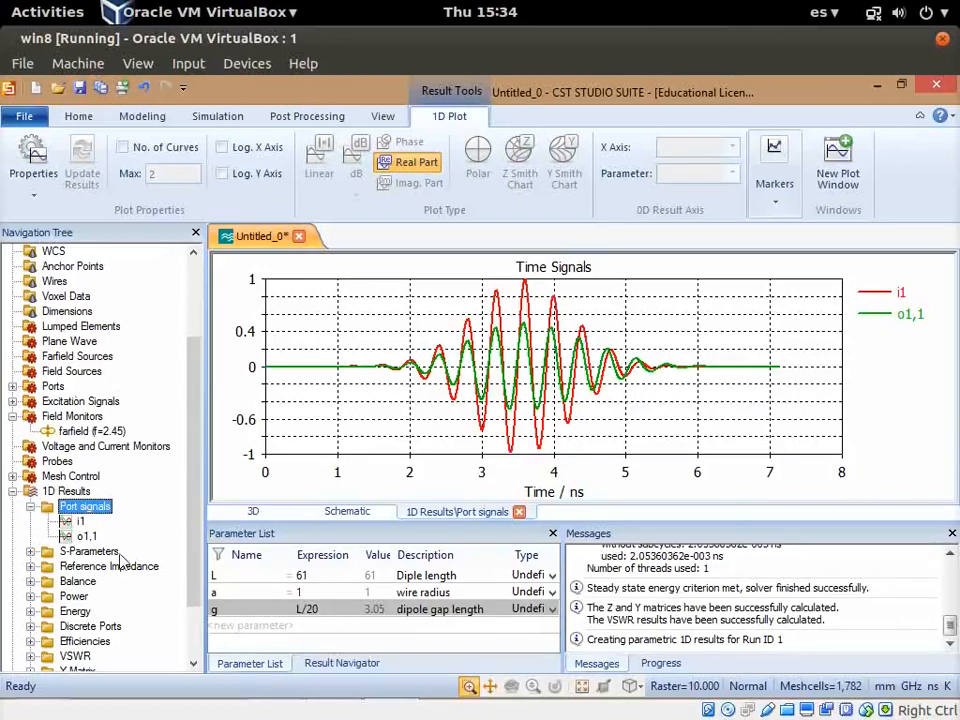
{"action": "left_click", "coordinate": [30, 552]}
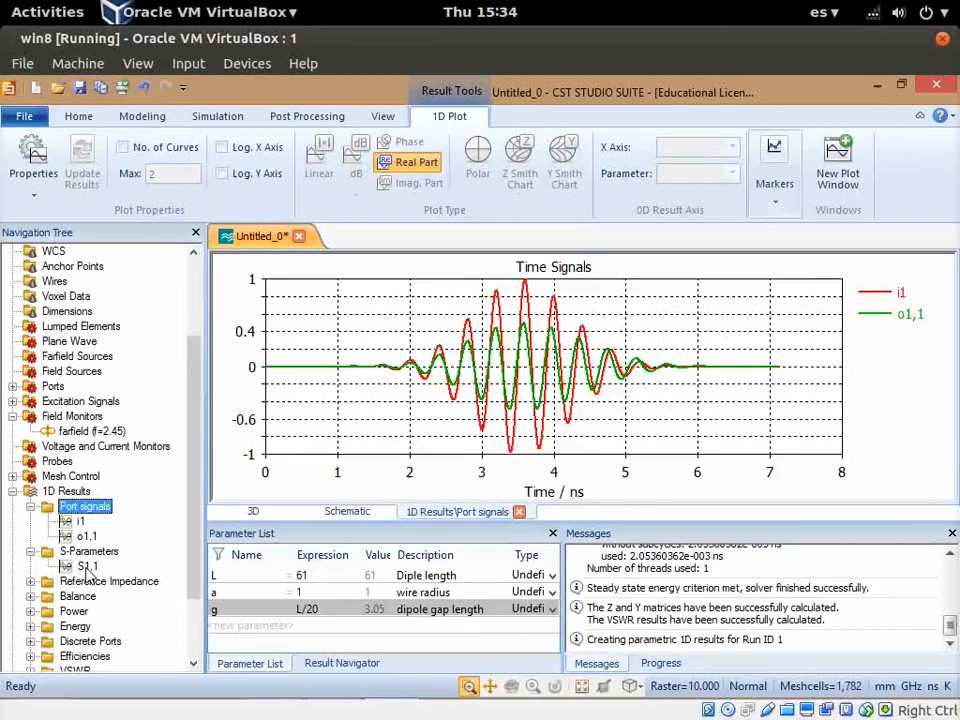
{"action": "left_click", "coordinate": [87, 566]}
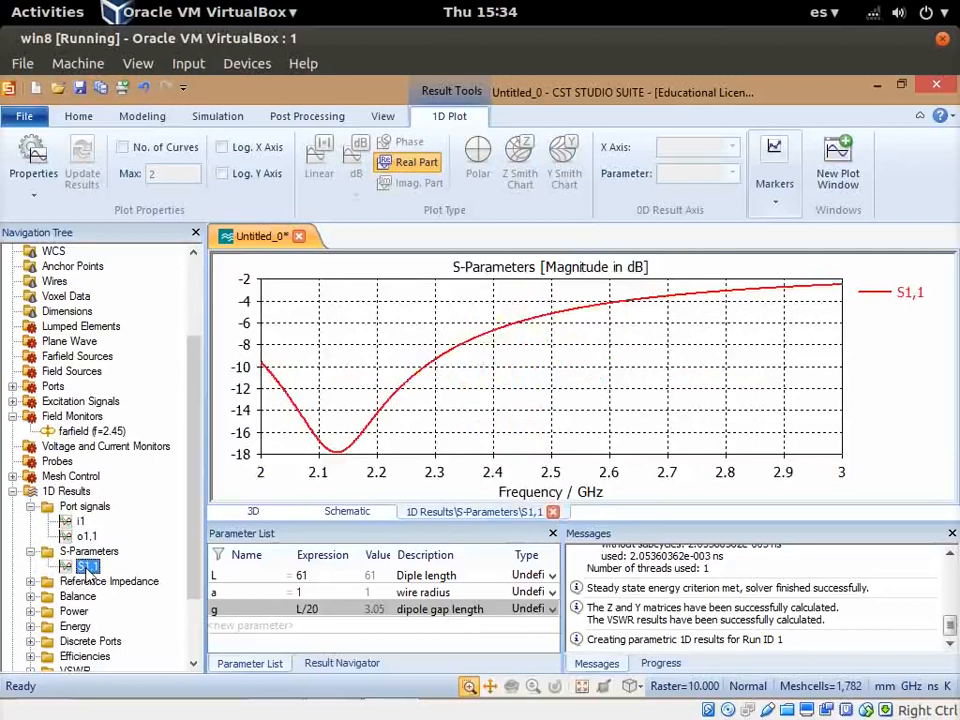
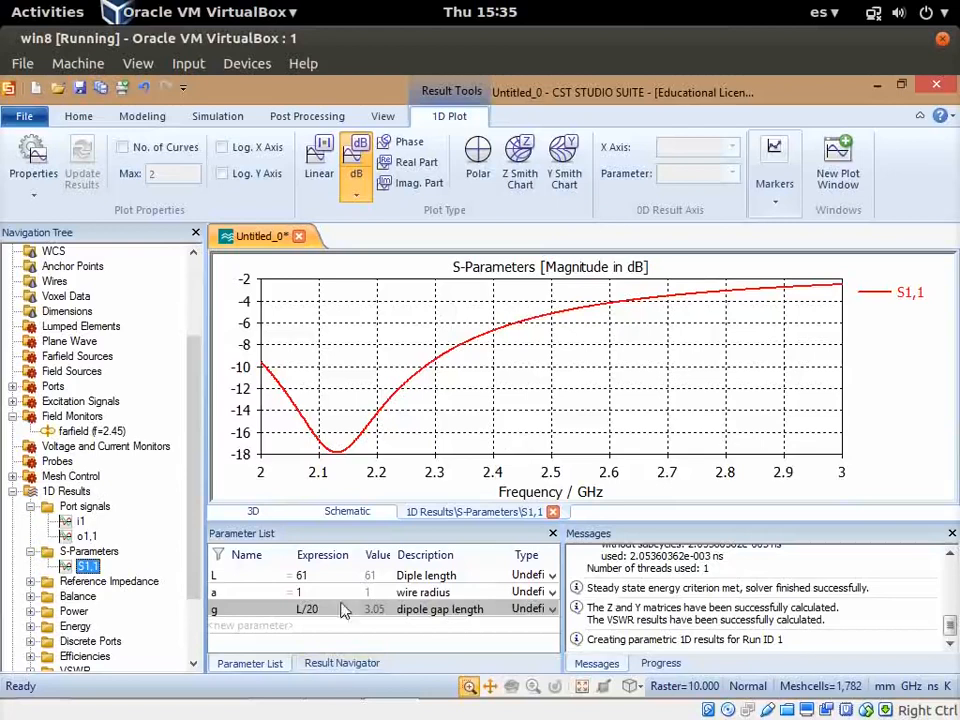
{"action": "double_click", "coordinate": [305, 577]}
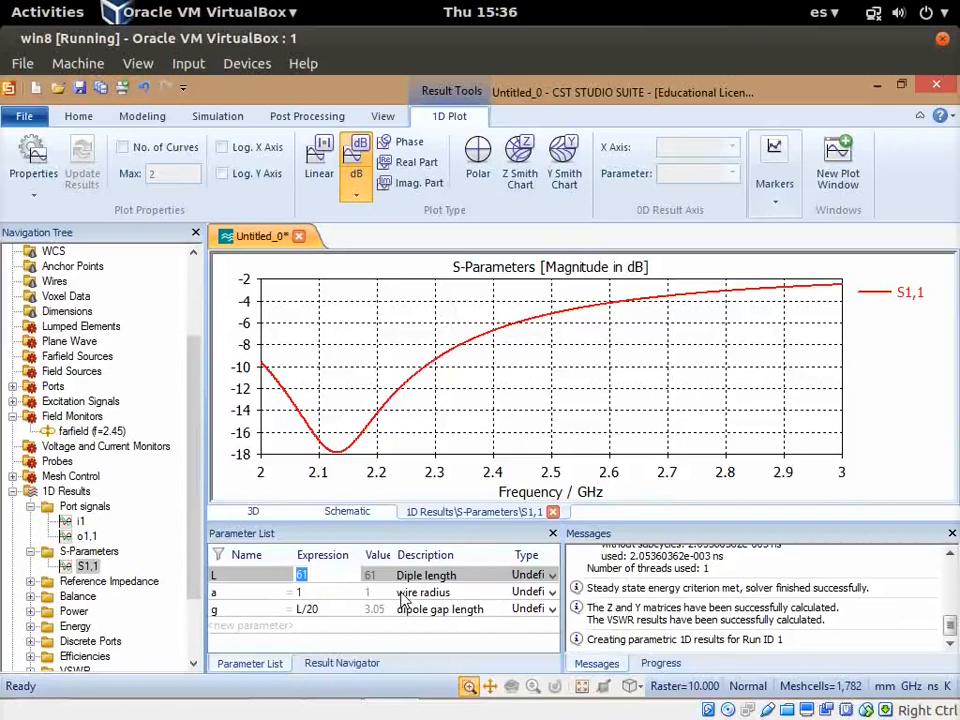
{"action": "type", "text": "5"}
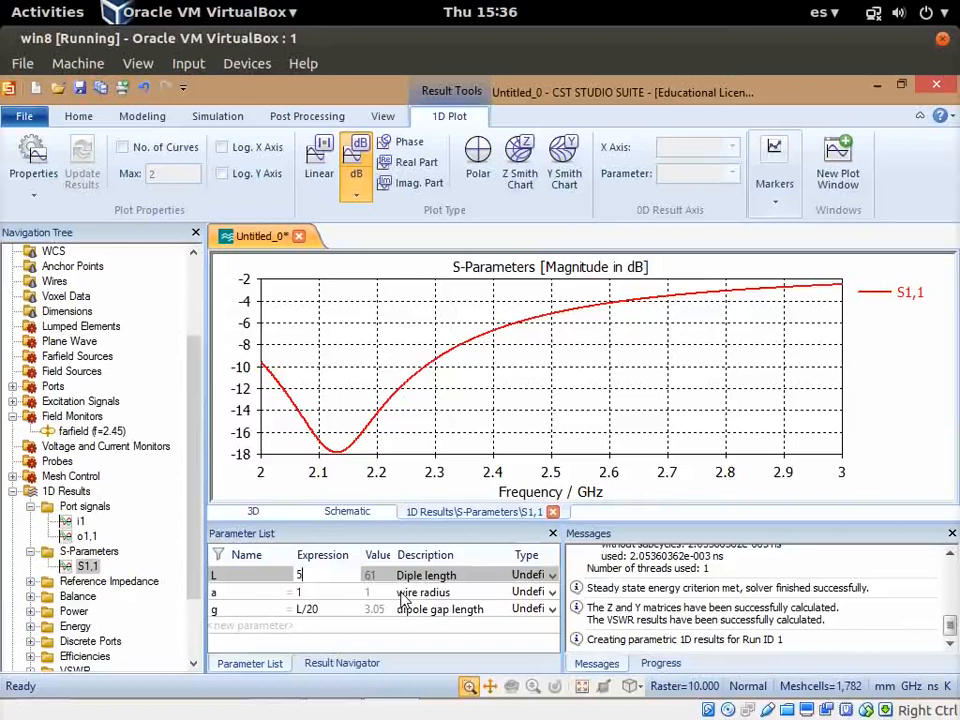
{"action": "key", "text": "Escape"}
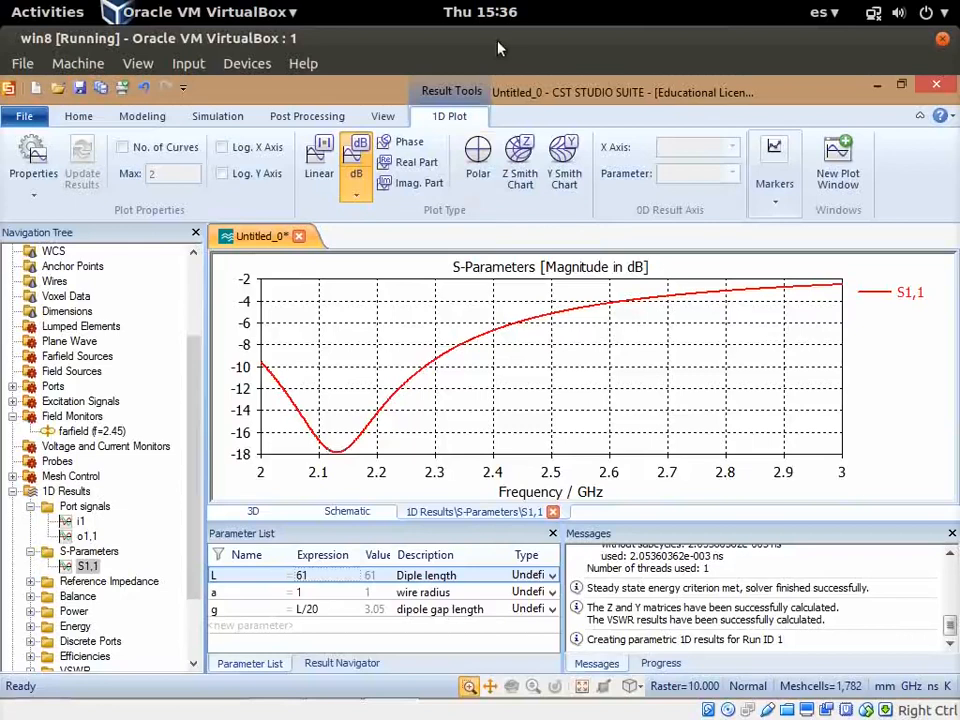
Switch to the Xournal notes and write "61 mm ·" in the free space below the PEC and PMC sketches.
{"action": "right_click", "coordinate": [470, 38]}
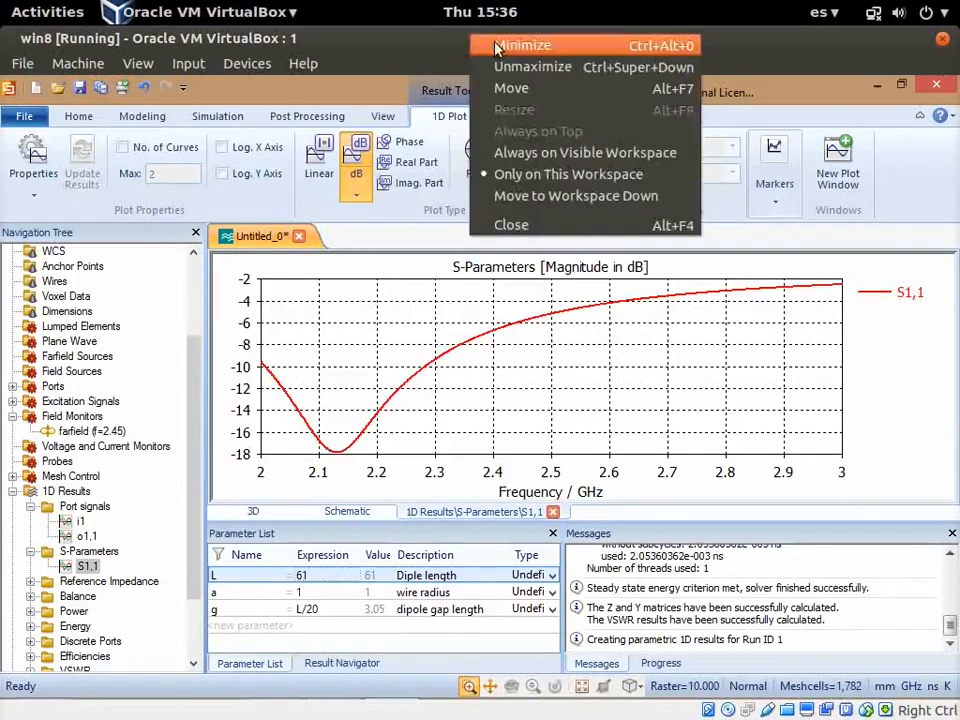
{"action": "left_click", "coordinate": [497, 46]}
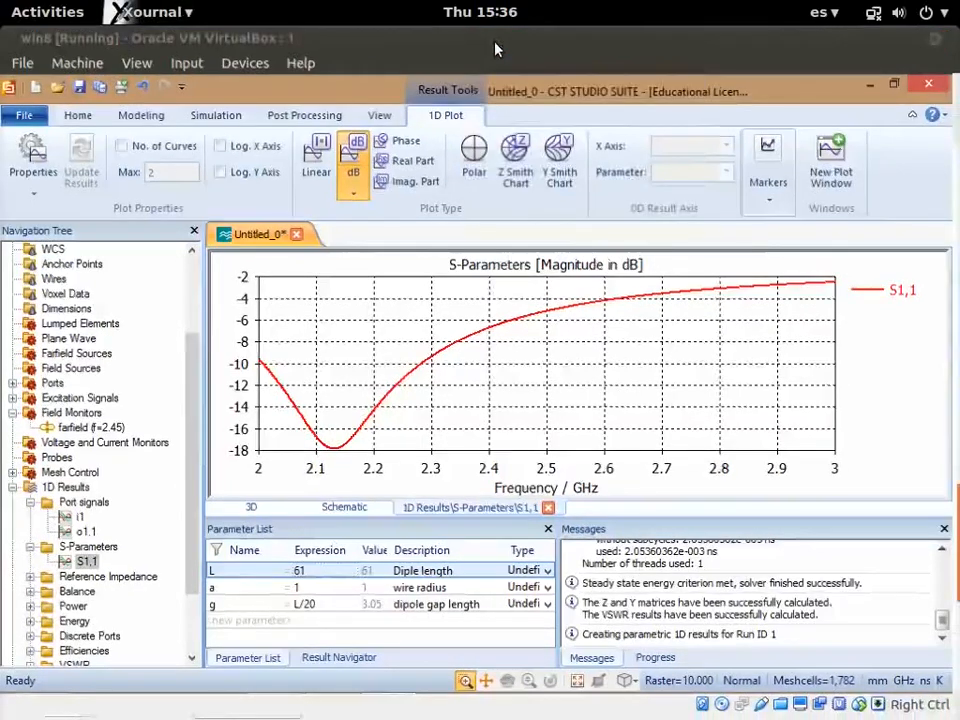
{"action": "scroll", "coordinate": [406, 300], "scroll_direction": "down", "scroll_amount": 2}
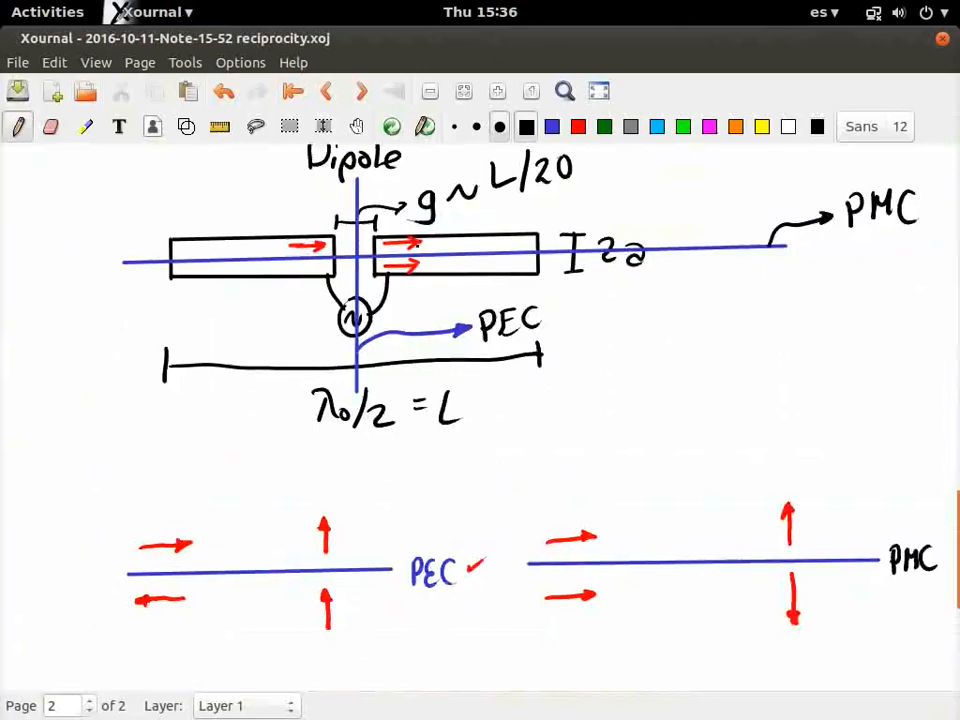
{"action": "scroll", "coordinate": [480, 400], "scroll_direction": "down", "scroll_amount": 3}
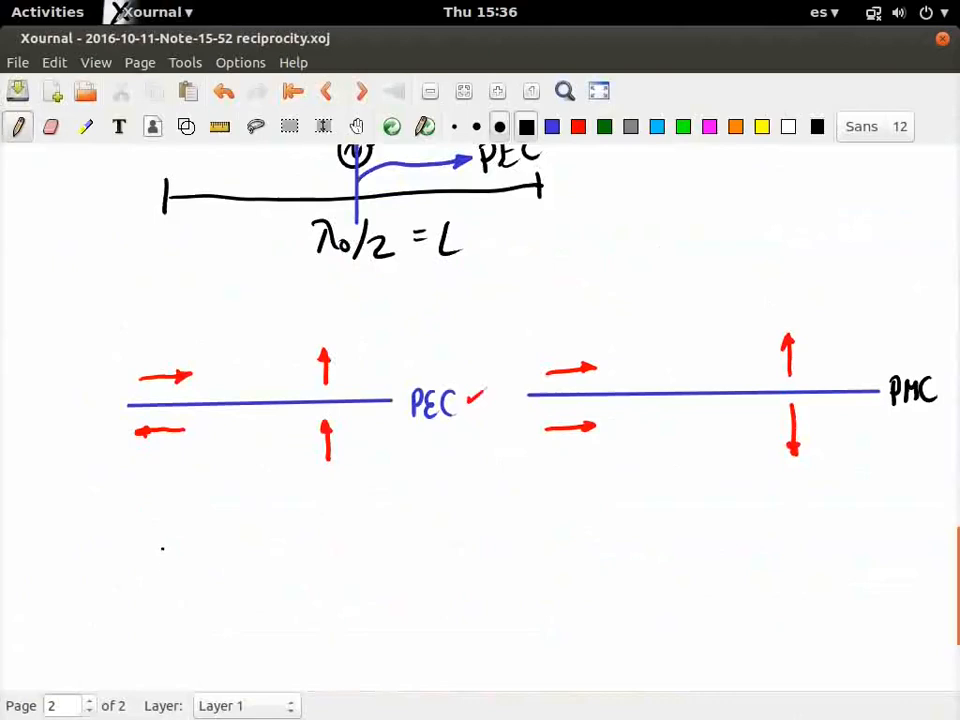
{"action": "mouse_move", "coordinate": [163, 546]}
{"action": "left_mouse_down"}
{"action": "mouse_move", "coordinate": [160, 566]}
{"action": "mouse_move", "coordinate": [176, 578]}
{"action": "mouse_move", "coordinate": [231, 561]}
{"action": "mouse_move", "coordinate": [255, 566]}
{"action": "left_mouse_up"}
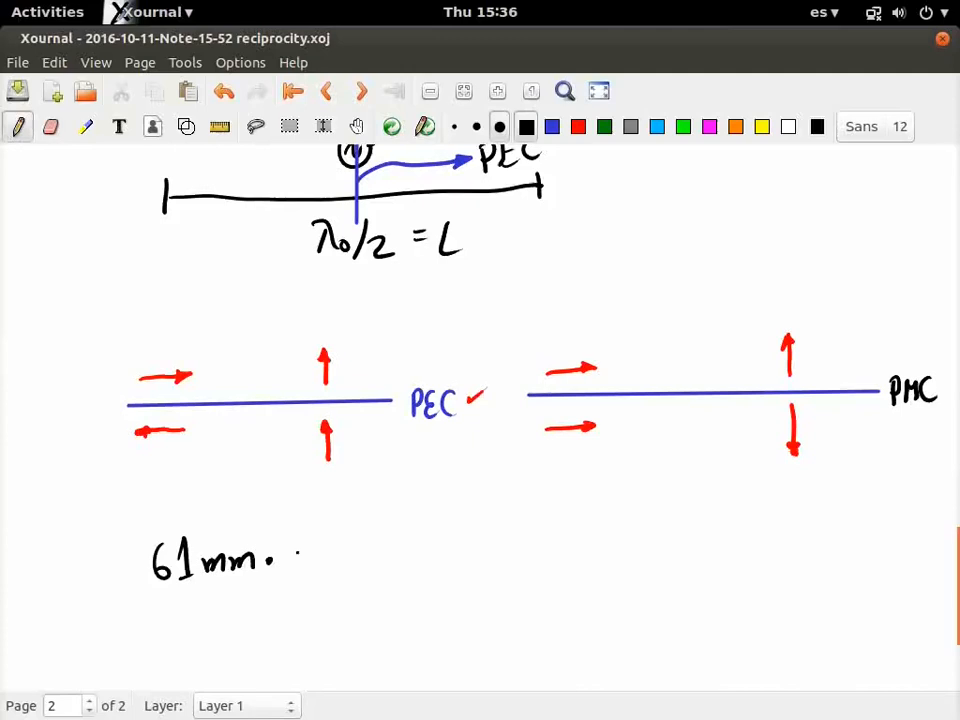
Write the fraction 2,12 over 2,45 followed by an equals sign after the 61 mm factor.
{"action": "mouse_move", "coordinate": [297, 545]}
{"action": "left_mouse_down"}
{"action": "mouse_move", "coordinate": [326, 569]}
{"action": "mouse_move", "coordinate": [344, 547]}
{"action": "mouse_move", "coordinate": [344, 564]}
{"action": "left_mouse_up"}
{"action": "left_click", "coordinate": [328, 558]}
{"action": "left_click_drag", "start_coordinate": [356, 538], "coordinate": [367, 562]}
{"action": "left_click_drag", "start_coordinate": [295, 574], "coordinate": [379, 571]}
{"action": "left_click_drag", "start_coordinate": [303, 598], "coordinate": [319, 627]}
{"action": "mouse_move", "coordinate": [335, 591]}
{"action": "left_mouse_down"}
{"action": "mouse_move", "coordinate": [330, 607]}
{"action": "mouse_move", "coordinate": [349, 606]}
{"action": "left_mouse_up"}
{"action": "mouse_move", "coordinate": [344, 593]}
{"action": "left_mouse_down"}
{"action": "mouse_move", "coordinate": [343, 617]}
{"action": "mouse_move", "coordinate": [355, 618]}
{"action": "left_mouse_up"}
{"action": "left_click_drag", "start_coordinate": [356, 592], "coordinate": [401, 567]}
{"action": "left_click_drag", "start_coordinate": [385, 572], "coordinate": [396, 572]}
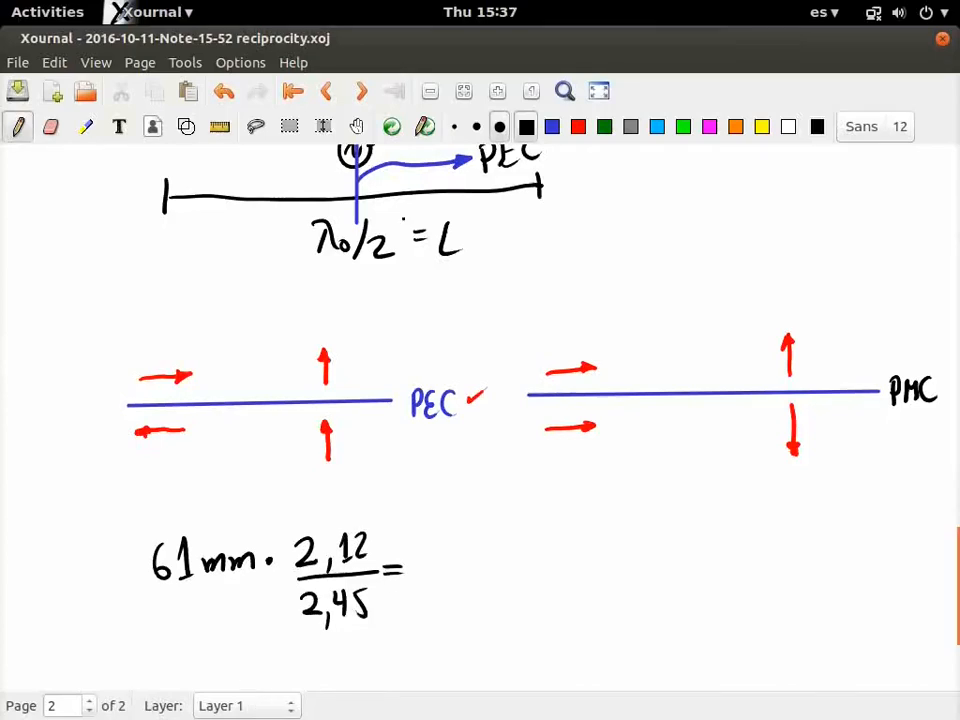
Move the 61 mm factor down to line up with the fraction bar and write the result, 52,7 mm.
{"action": "left_click", "coordinate": [289, 126]}
{"action": "left_click_drag", "start_coordinate": [123, 536], "coordinate": [284, 612]}
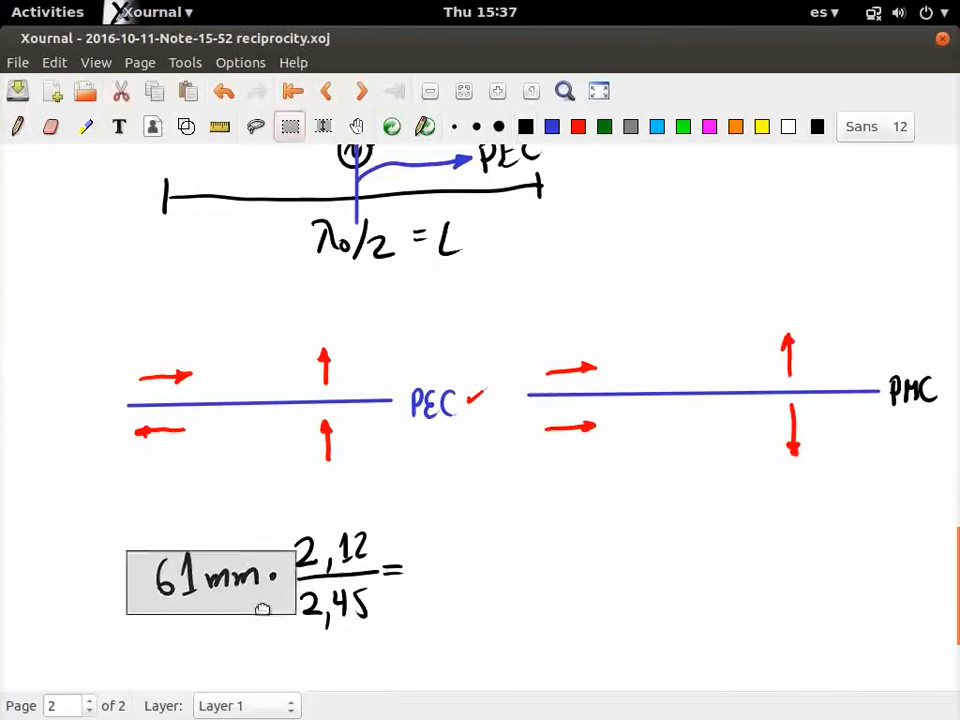
{"action": "left_click", "coordinate": [253, 504]}
{"action": "left_click", "coordinate": [19, 127]}
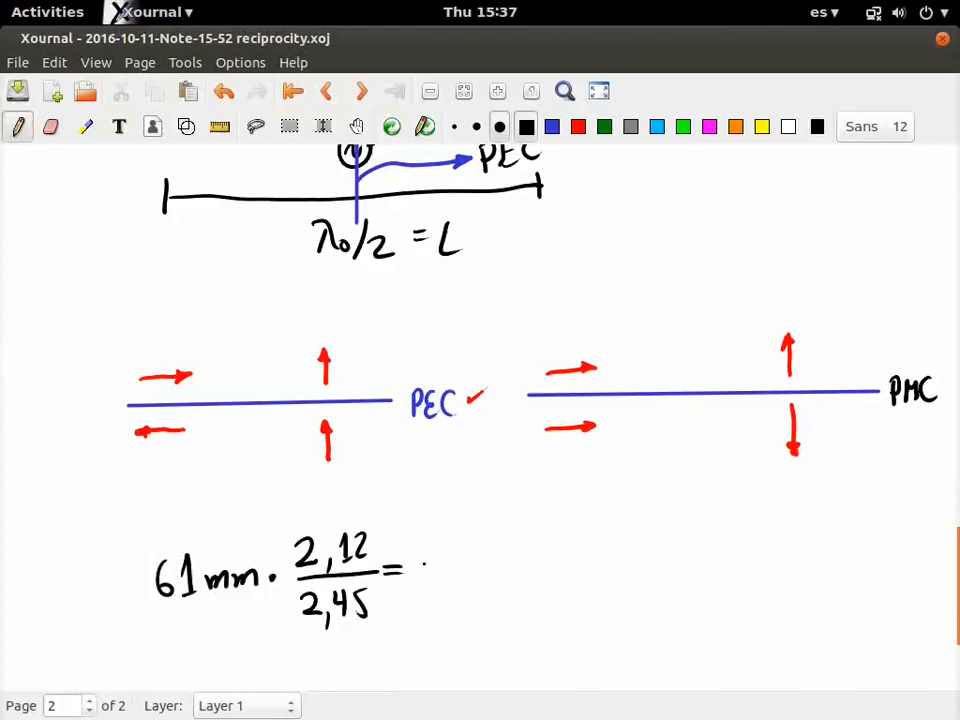
{"action": "mouse_move", "coordinate": [436, 555]}
{"action": "left_mouse_down"}
{"action": "mouse_move", "coordinate": [420, 582]}
{"action": "mouse_move", "coordinate": [465, 590]}
{"action": "mouse_move", "coordinate": [562, 576]}
{"action": "left_mouse_up"}
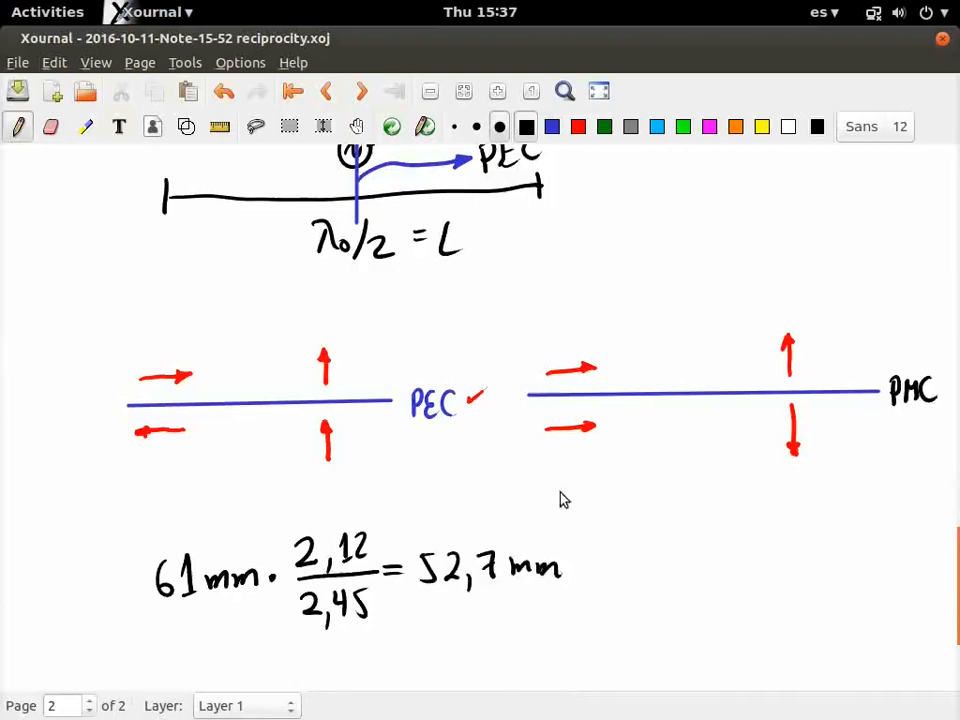
Switch to CST Studio Suite and set the dipole length L to 53, deleting the current results.
{"action": "key", "text": "alt+Tab"}
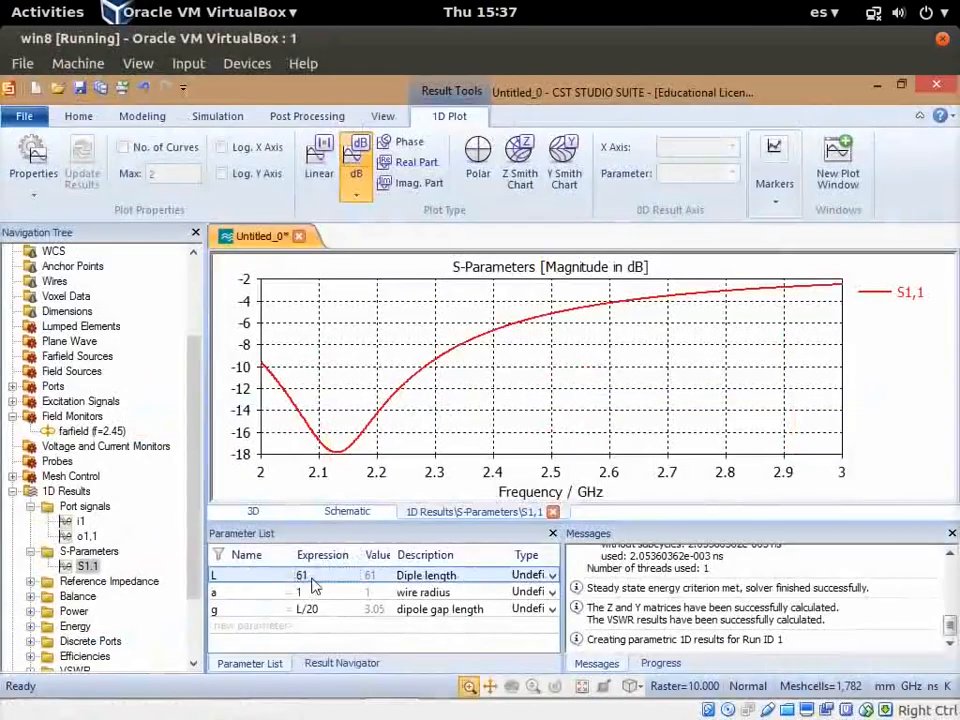
{"action": "double_click", "coordinate": [309, 577]}
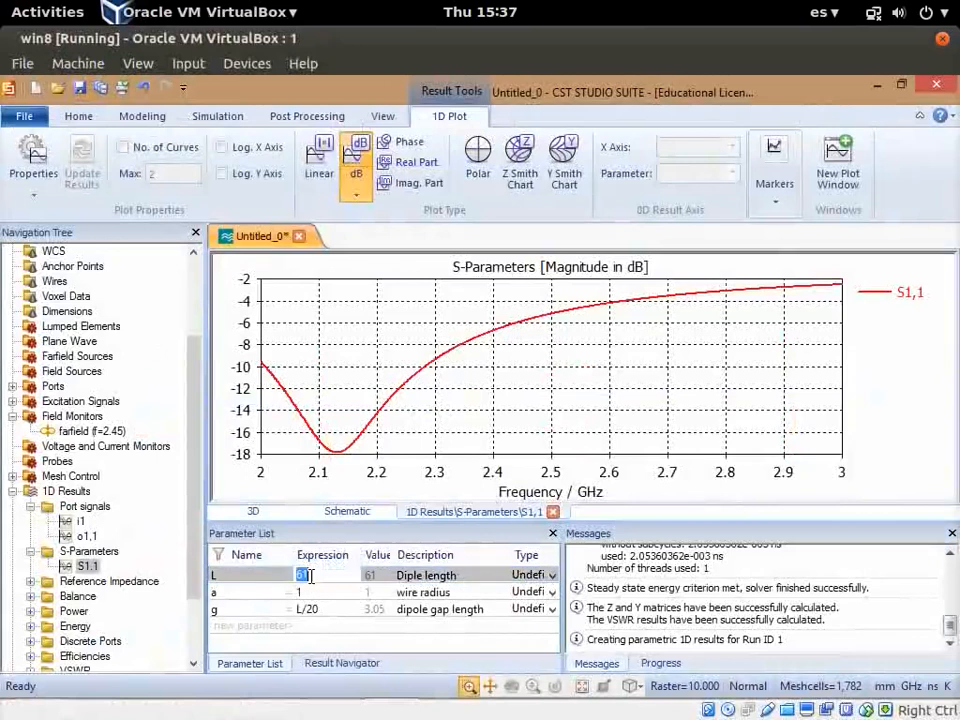
{"action": "type", "text": "53"}
{"action": "key", "text": "Return"}
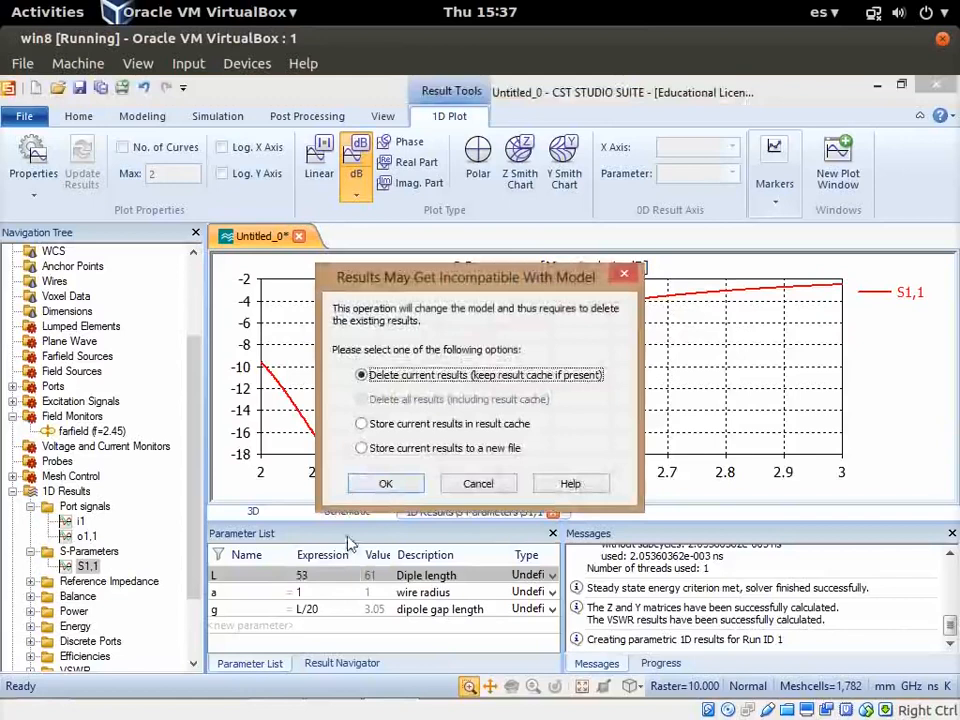
{"action": "left_click", "coordinate": [385, 483]}
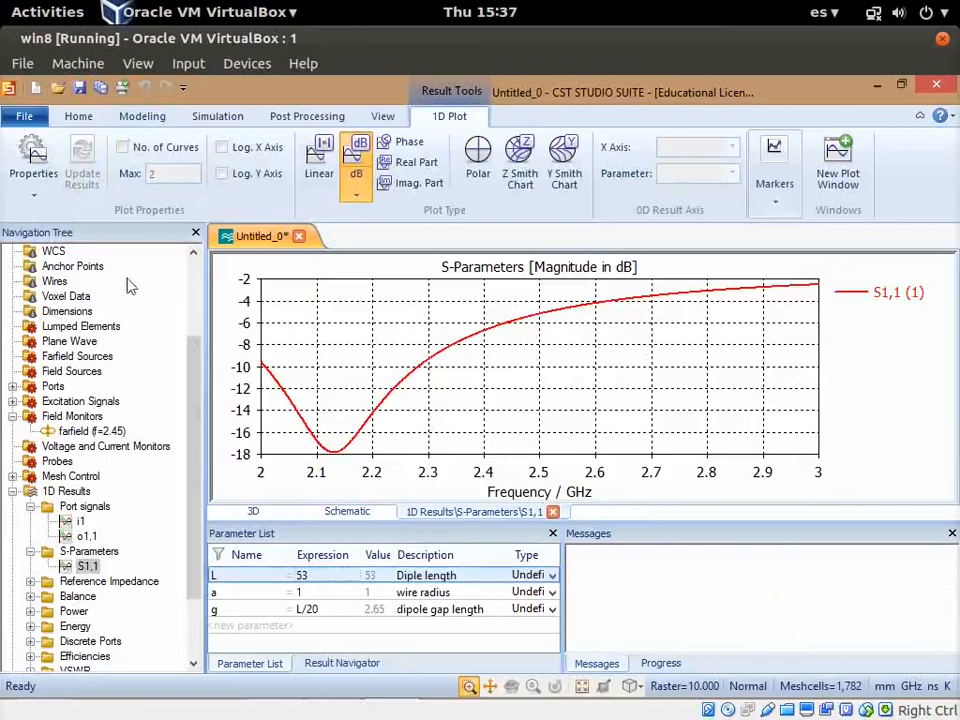
Display the updated dipole in 3D and start the time domain simulation with the existing solver settings.
{"action": "scroll", "coordinate": [150, 300], "scroll_direction": "up", "scroll_amount": 3}
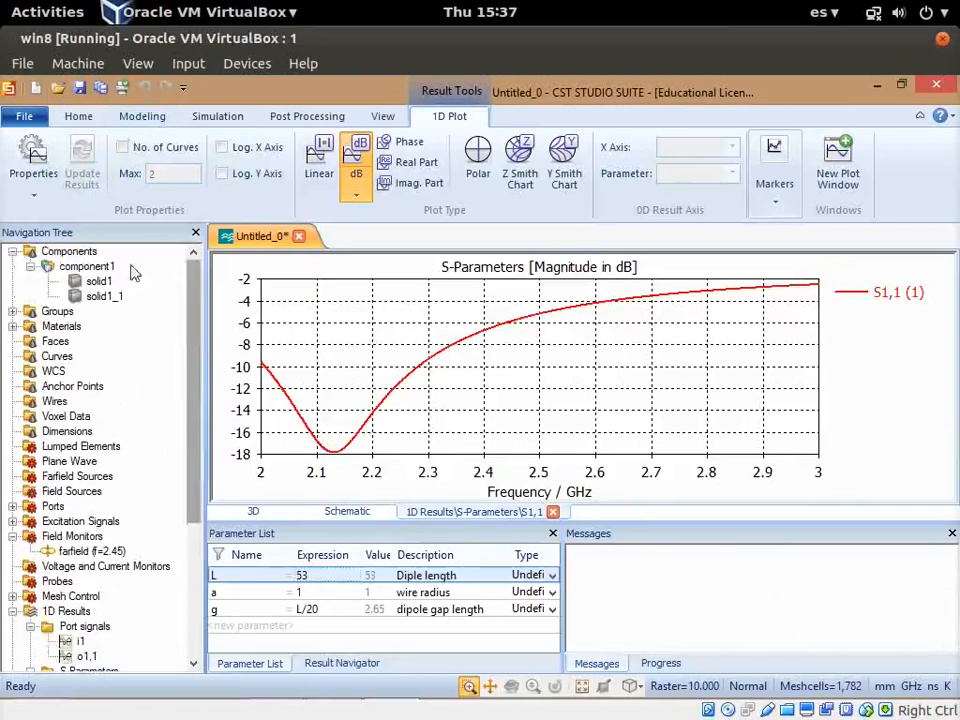
{"action": "left_click", "coordinate": [69, 251]}
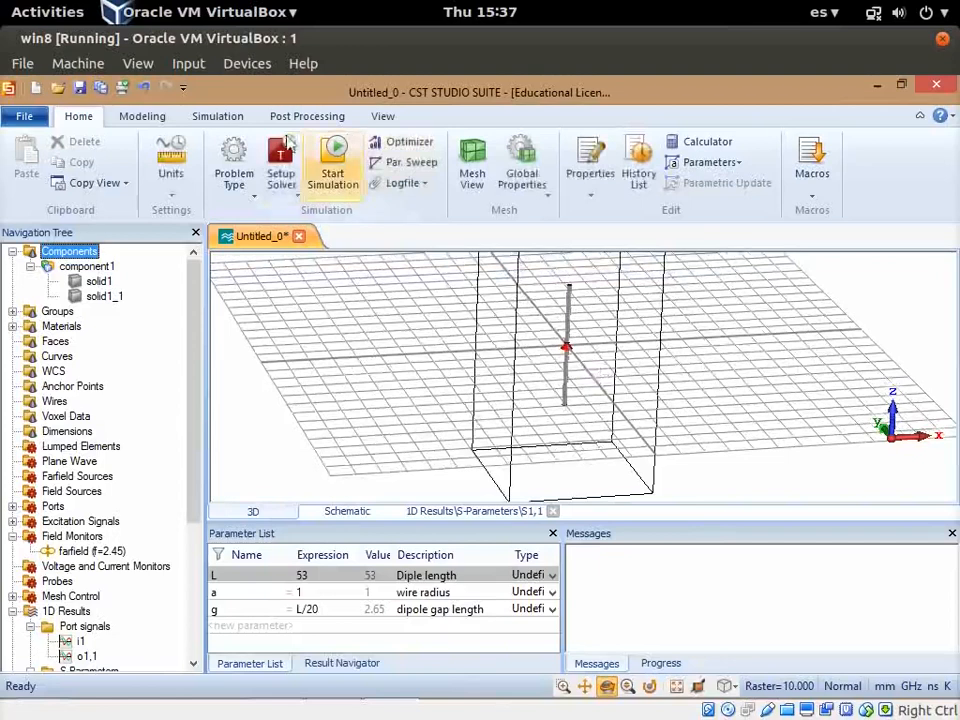
{"action": "left_click", "coordinate": [278, 165]}
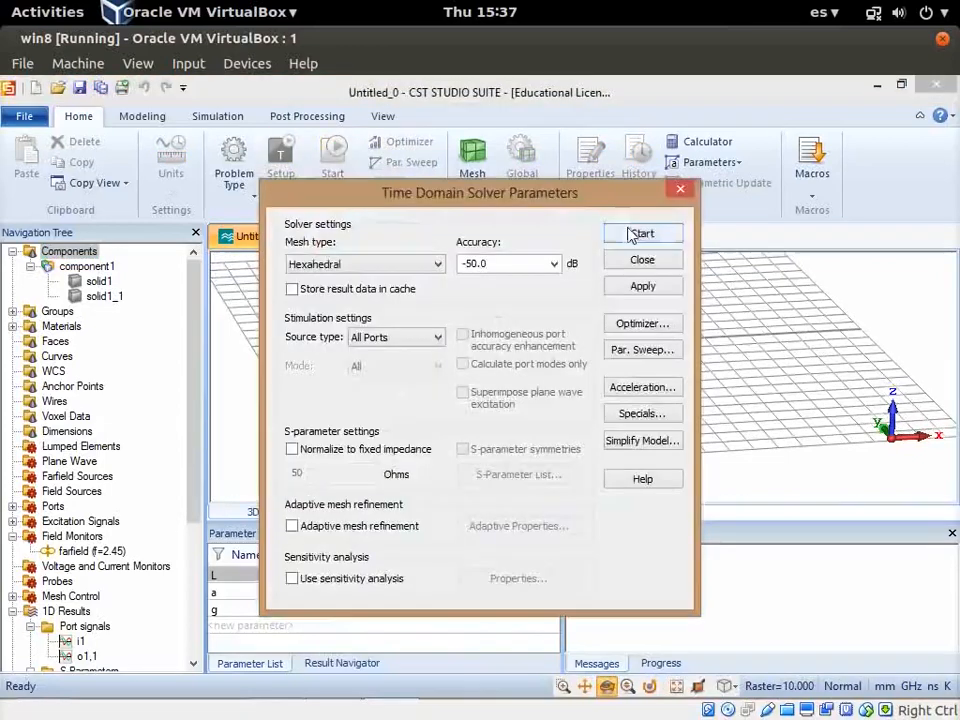
{"action": "left_click", "coordinate": [635, 232]}
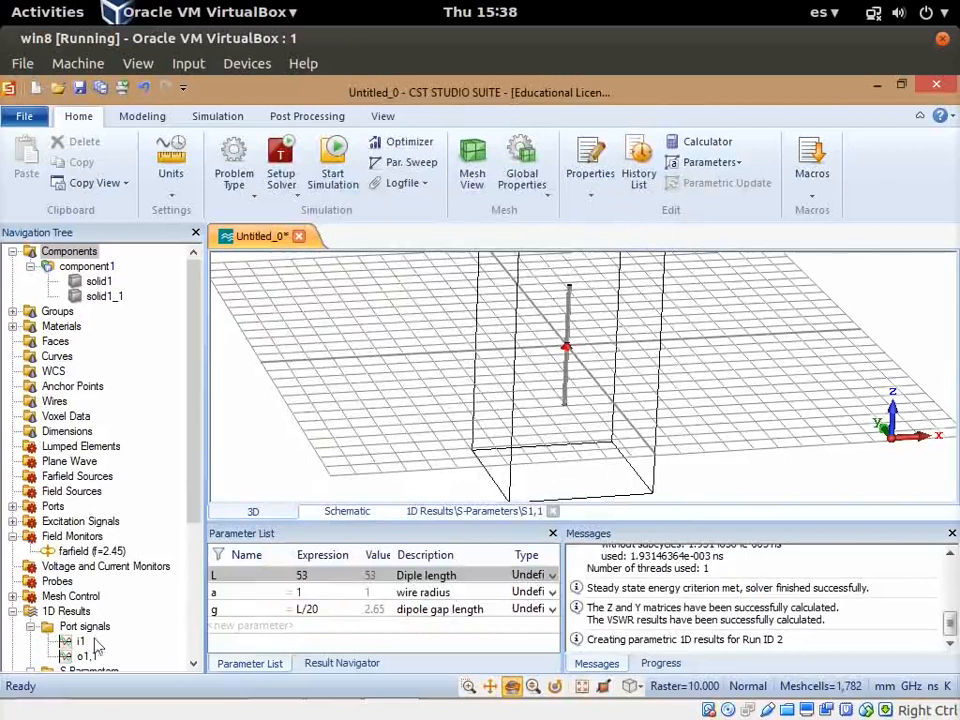
Display the S1,1 result and compare the curves of the two dipole lengths.
{"action": "scroll", "coordinate": [193, 556], "scroll_direction": "down", "scroll_amount": 1}
{"action": "scroll", "coordinate": [193, 556], "scroll_direction": "down", "scroll_amount": 4}
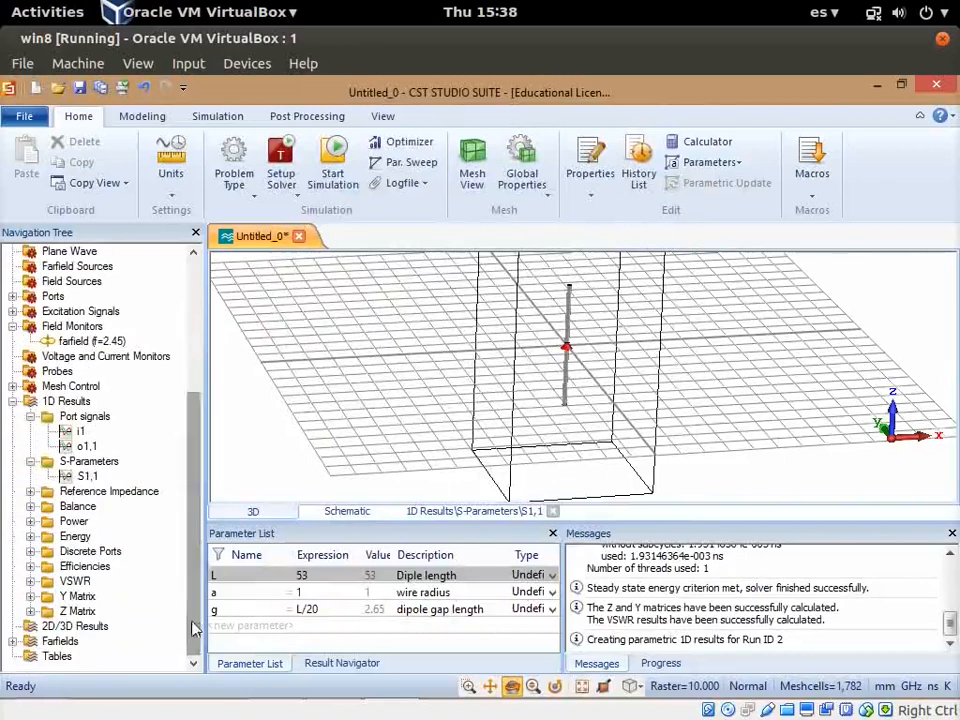
{"action": "left_click", "coordinate": [86, 477]}
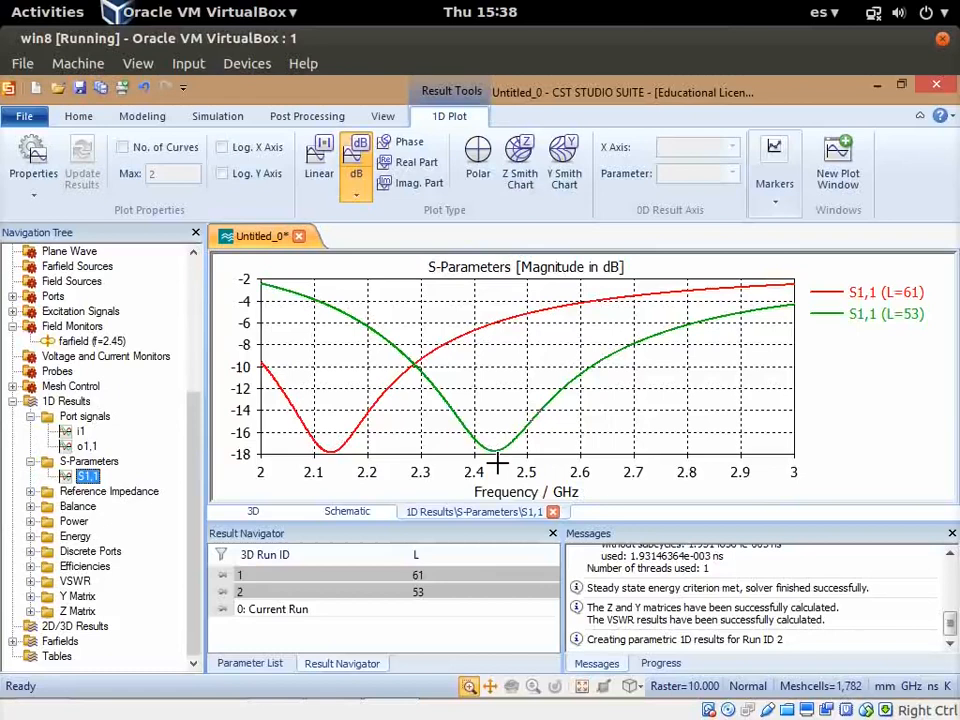
Show the 3D farfield pattern at 2.45 GHz and inspect it from a slightly different angle.
{"action": "left_click", "coordinate": [13, 641]}
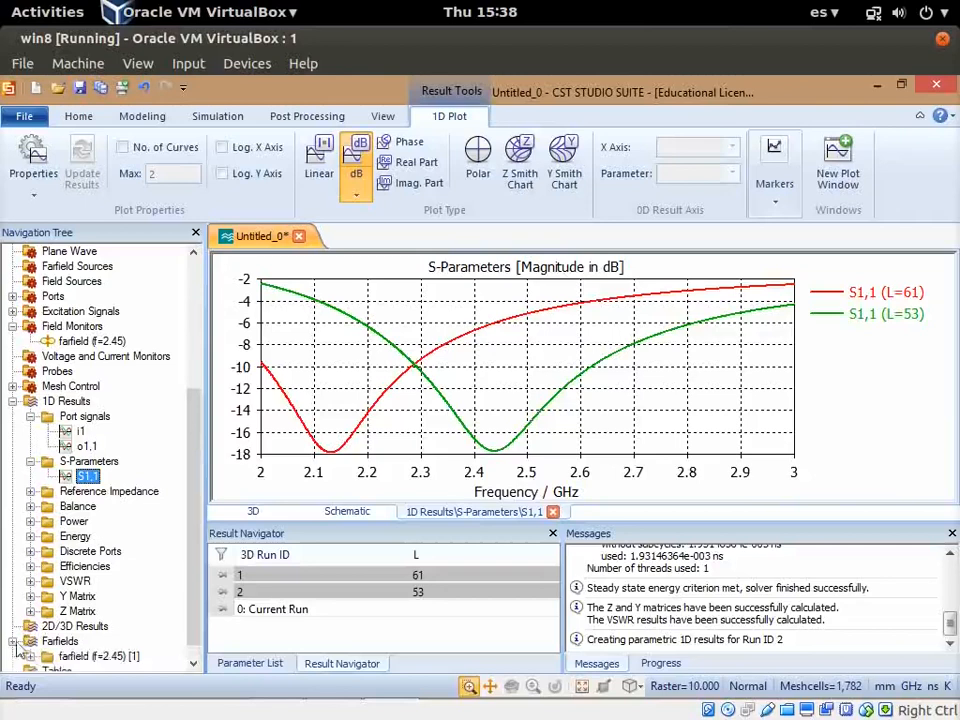
{"action": "left_click_drag", "start_coordinate": [193, 590], "coordinate": [193, 637]}
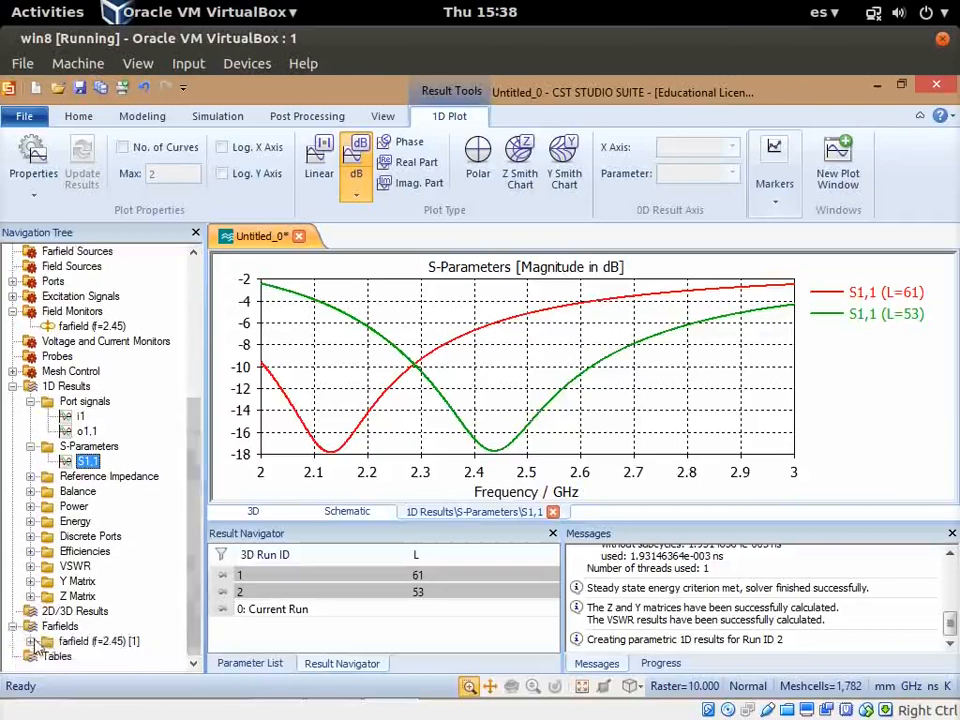
{"action": "left_click", "coordinate": [31, 641]}
{"action": "left_click", "coordinate": [92, 536]}
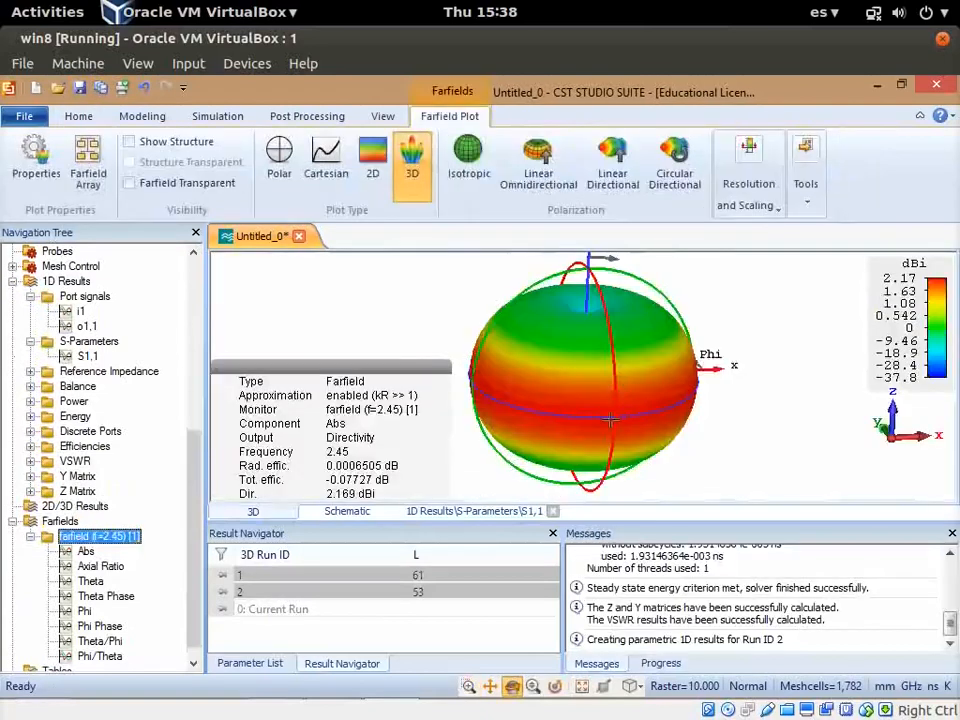
{"action": "left_click_drag", "start_coordinate": [610, 420], "coordinate": [585, 400]}
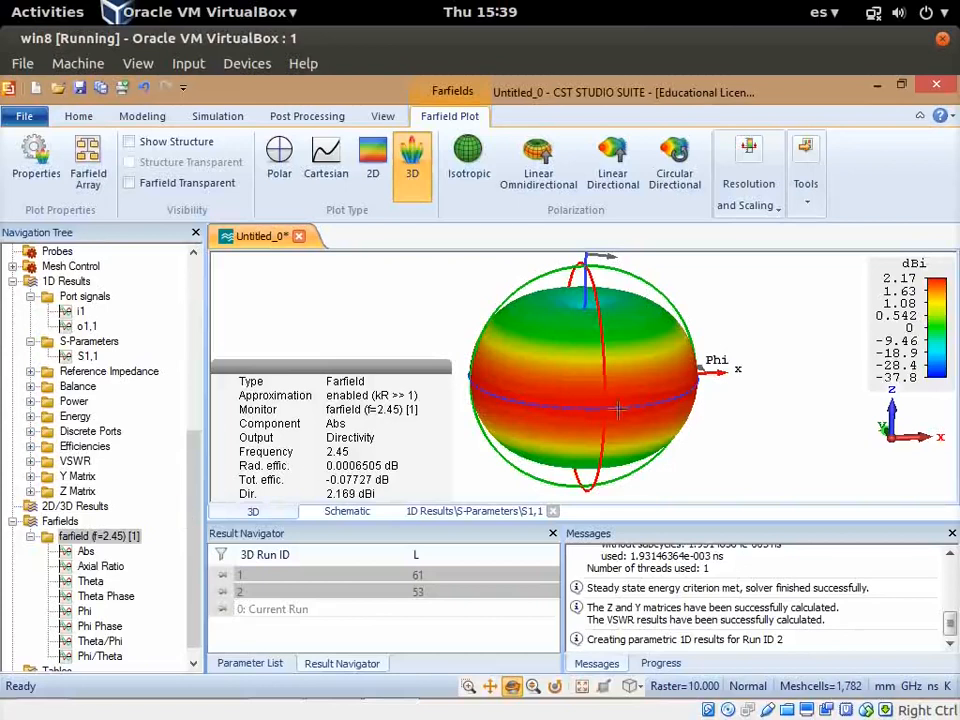
Set the farfield plot mode to Realized Gain with linear scaling.
{"action": "right_click", "coordinate": [104, 541]}
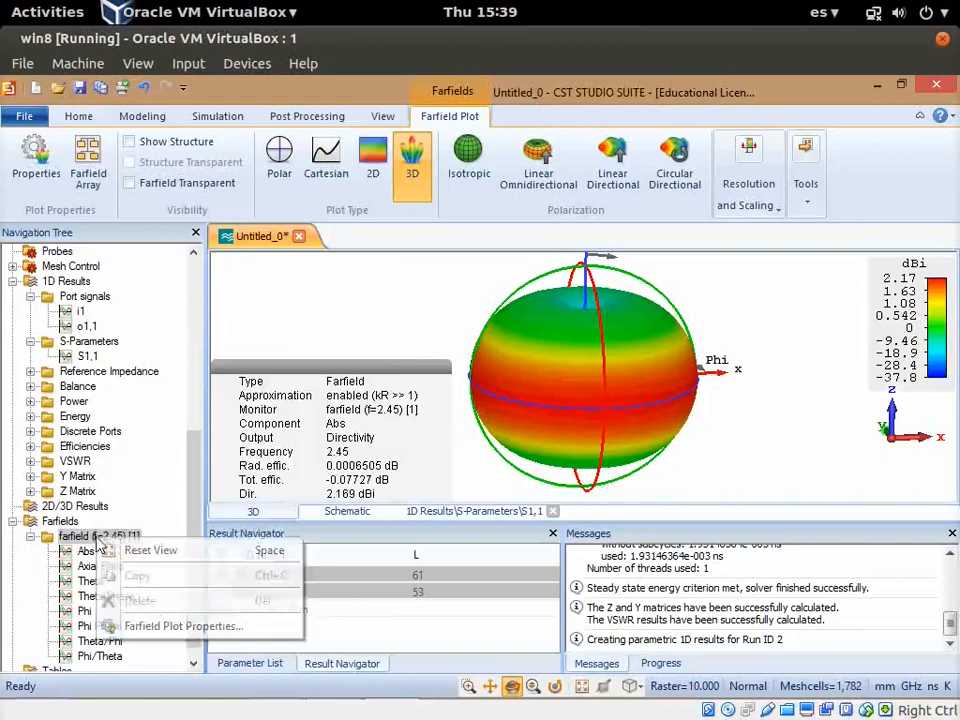
{"action": "left_click", "coordinate": [170, 626]}
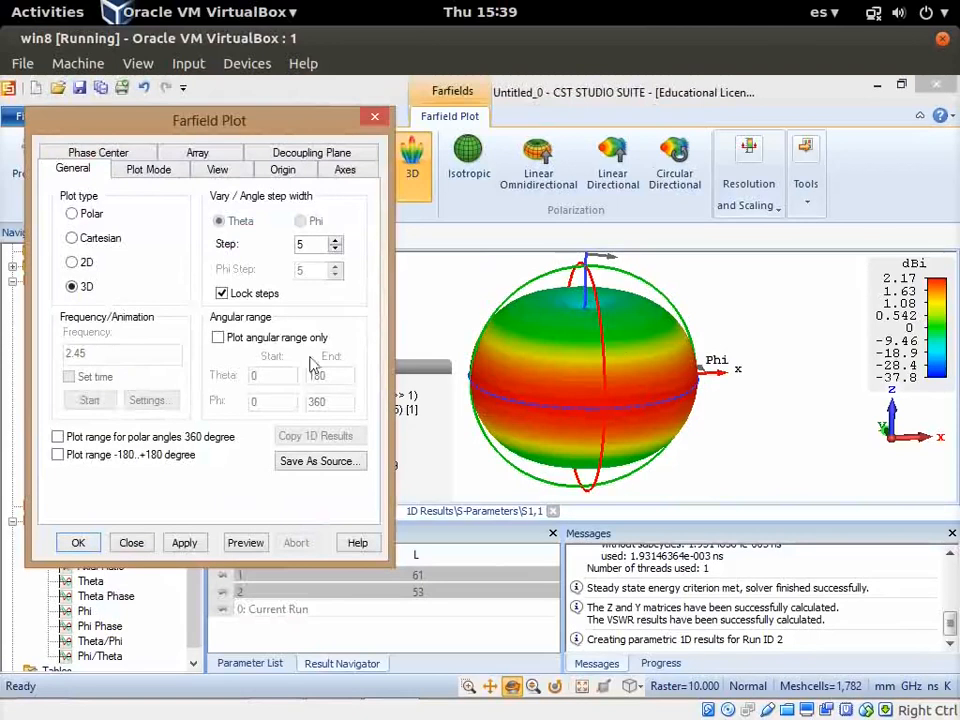
{"action": "left_click", "coordinate": [149, 170]}
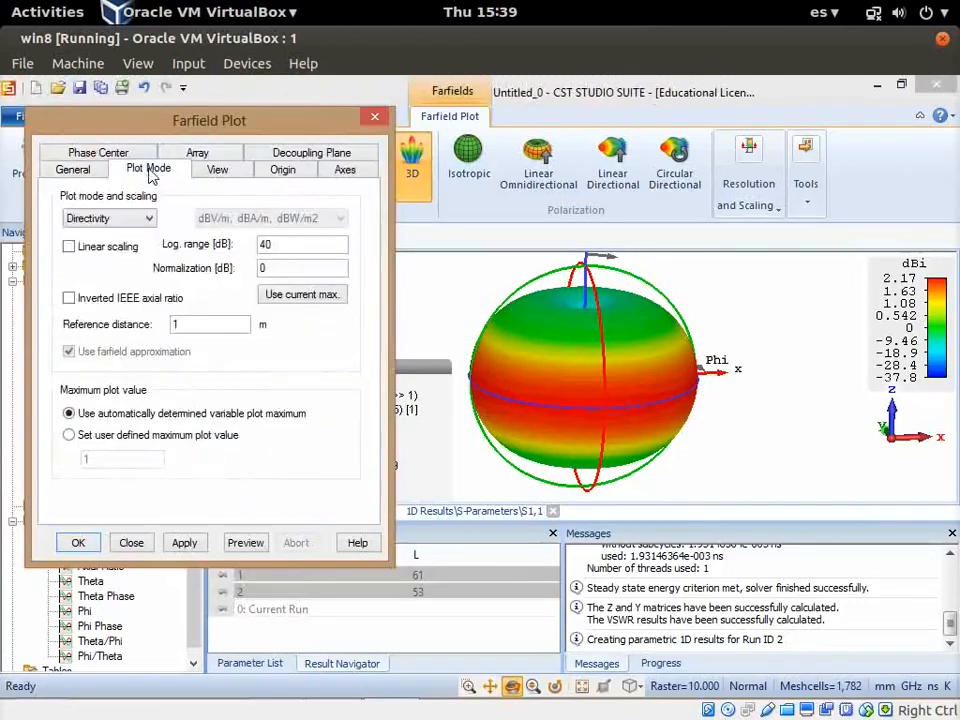
{"action": "left_click", "coordinate": [70, 247]}
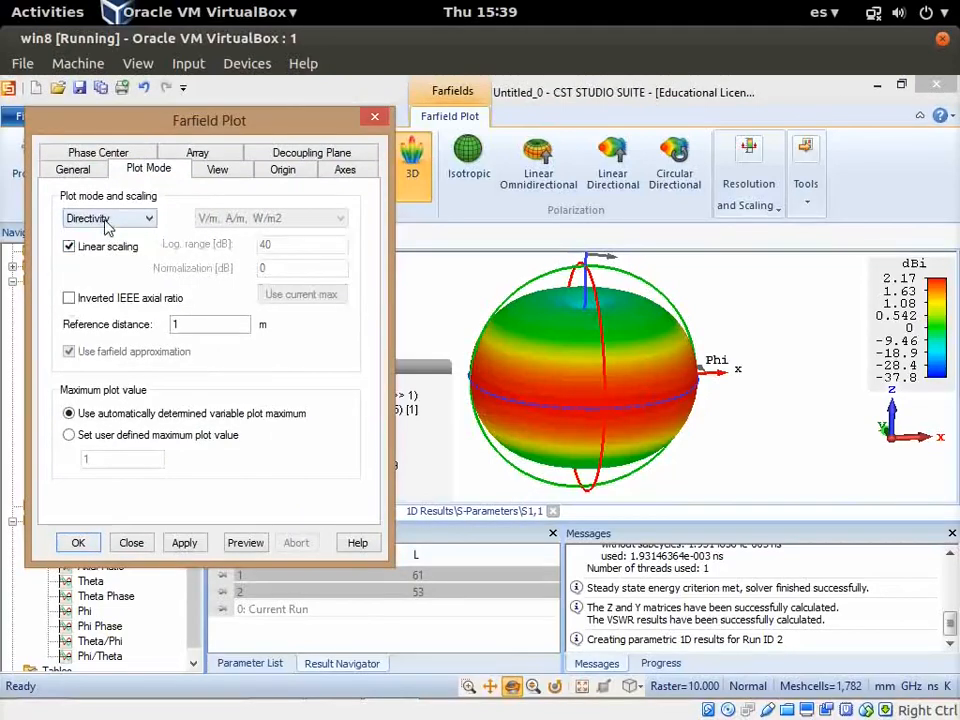
{"action": "left_click", "coordinate": [105, 220]}
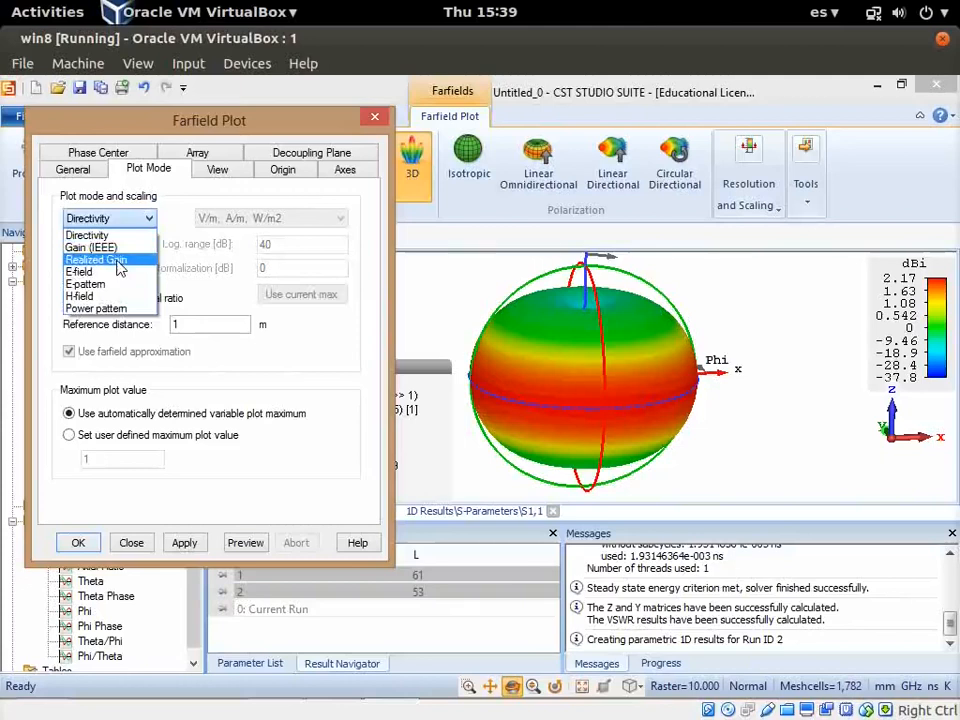
{"action": "left_click", "coordinate": [119, 262]}
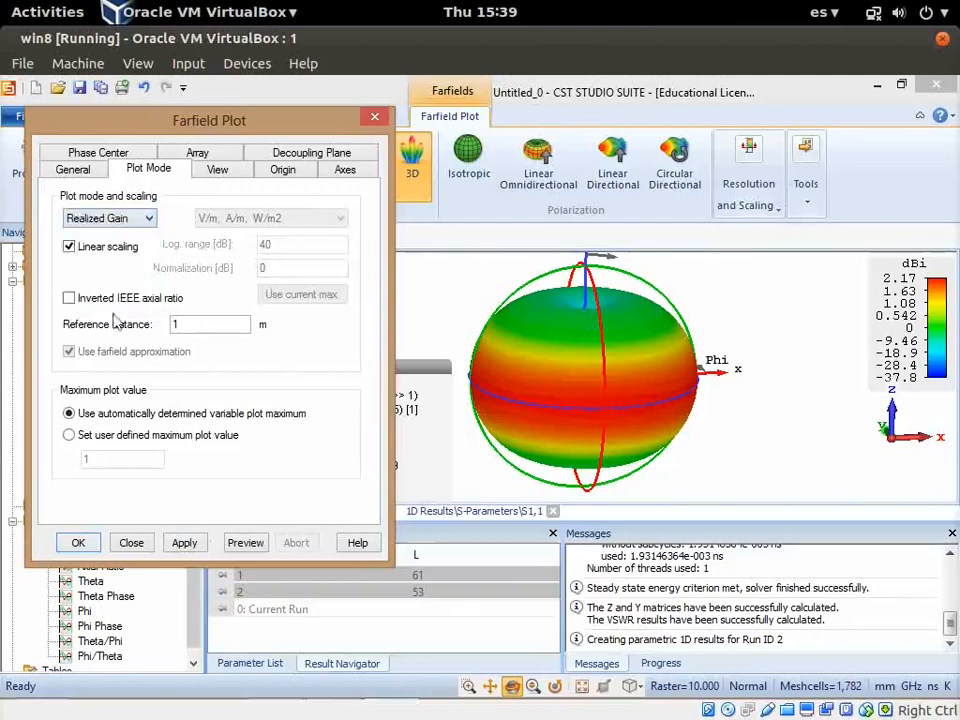
{"action": "left_click", "coordinate": [79, 544]}
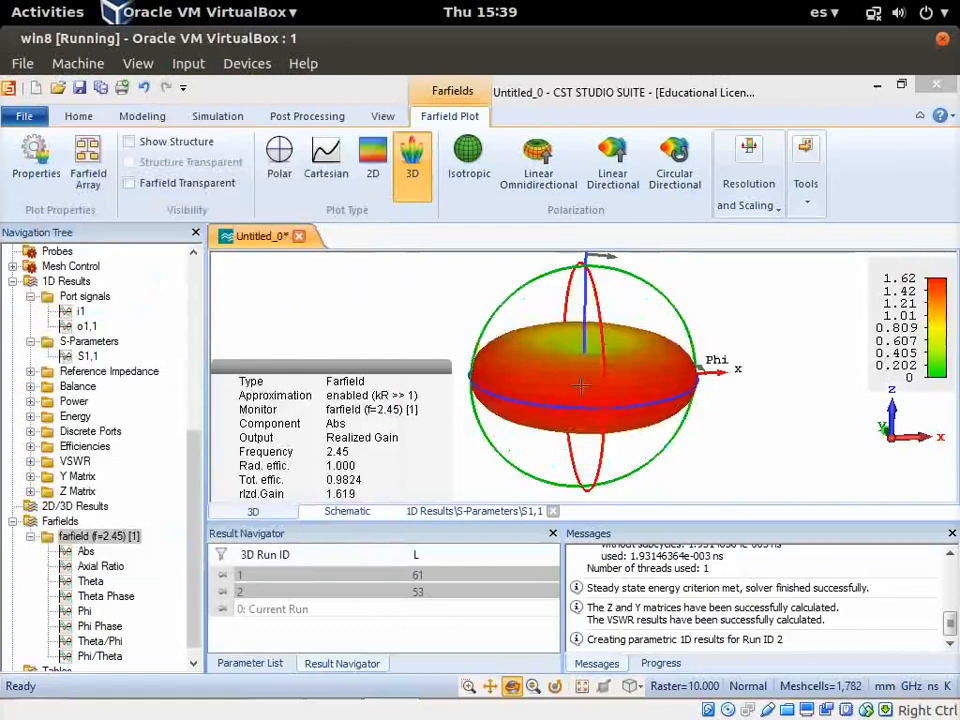
Examine the linear realized gain pattern from several angles and enlarge the plot area.
{"action": "left_click_drag", "start_coordinate": [580, 385], "coordinate": [556, 358]}
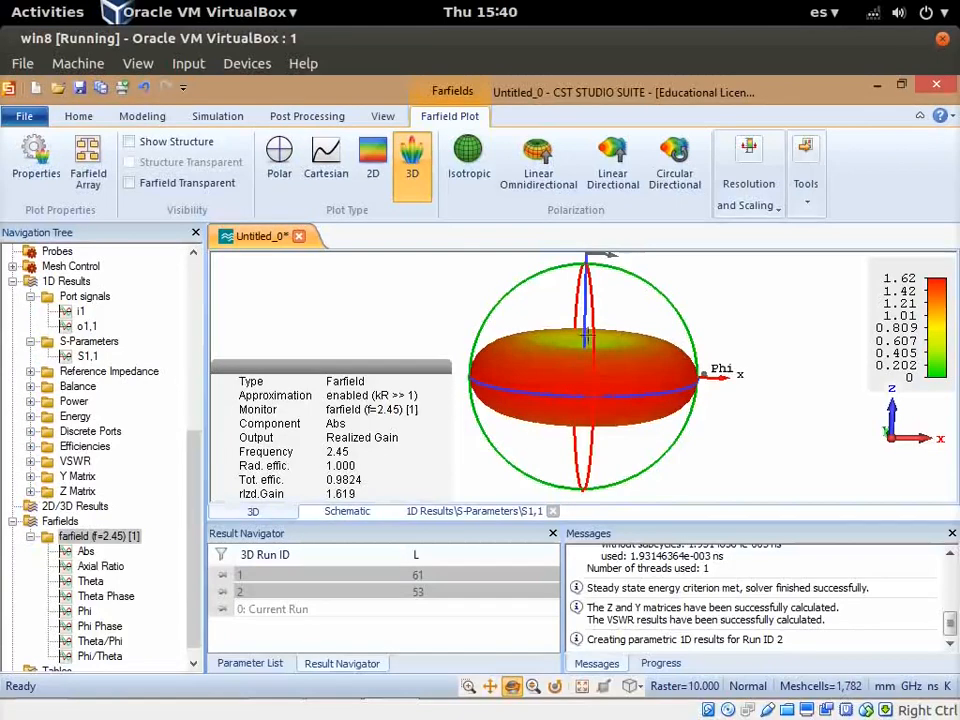
{"action": "left_click_drag", "start_coordinate": [565, 375], "coordinate": [586, 407]}
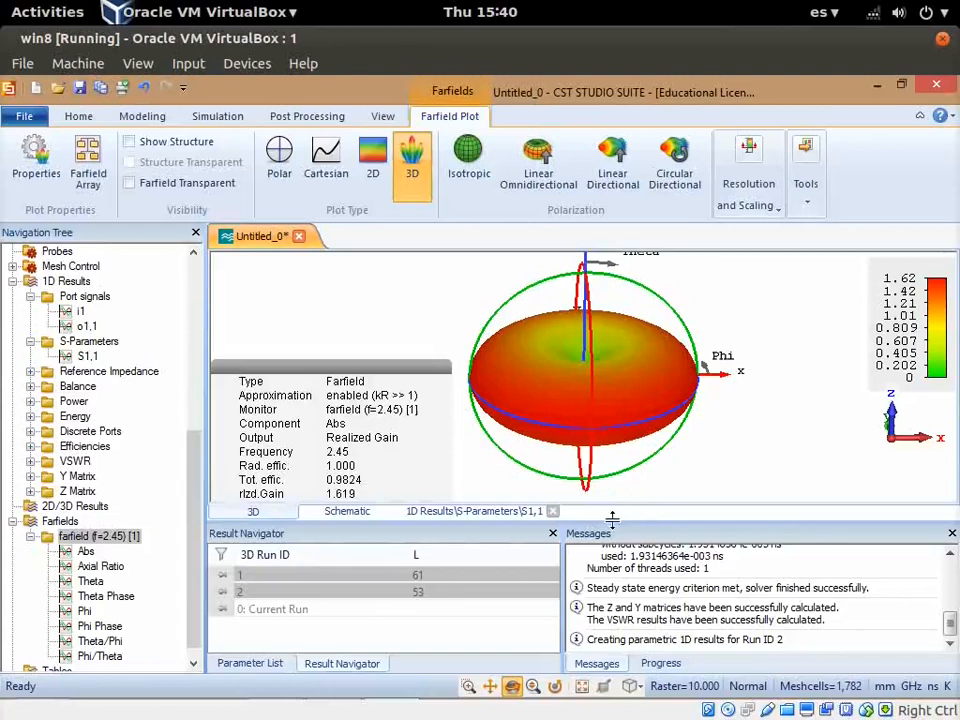
{"action": "left_click_drag", "start_coordinate": [612, 521], "coordinate": [610, 560]}
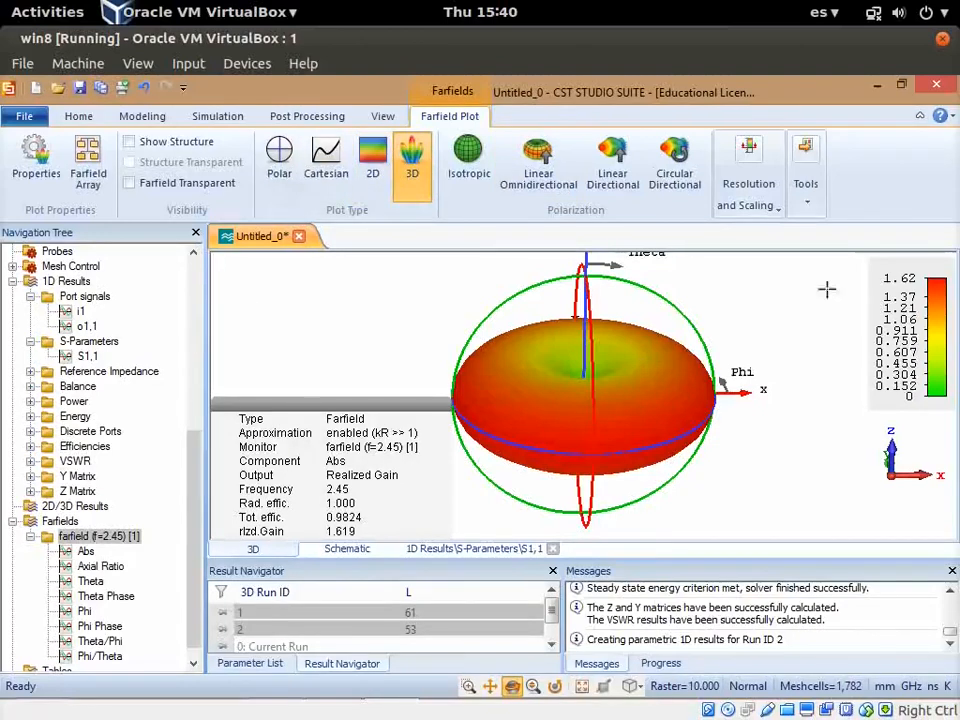
Turn off linear scaling for the realized gain farfield plot and display the farfield as a polar plot.
{"action": "right_click", "coordinate": [86, 537]}
{"action": "left_click", "coordinate": [150, 618]}
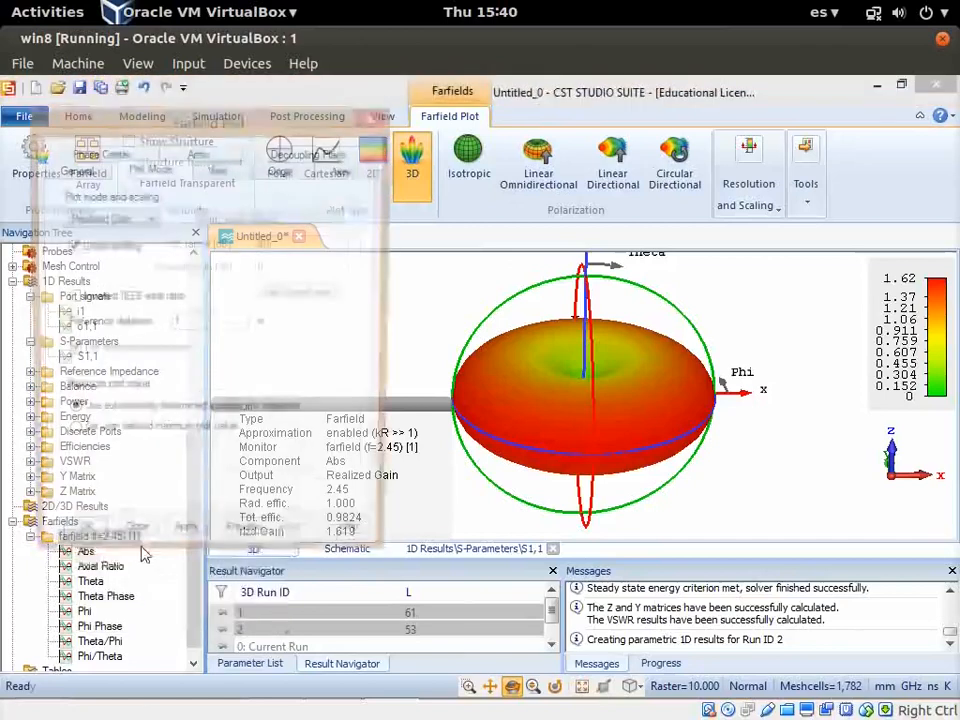
{"action": "left_click", "coordinate": [95, 250]}
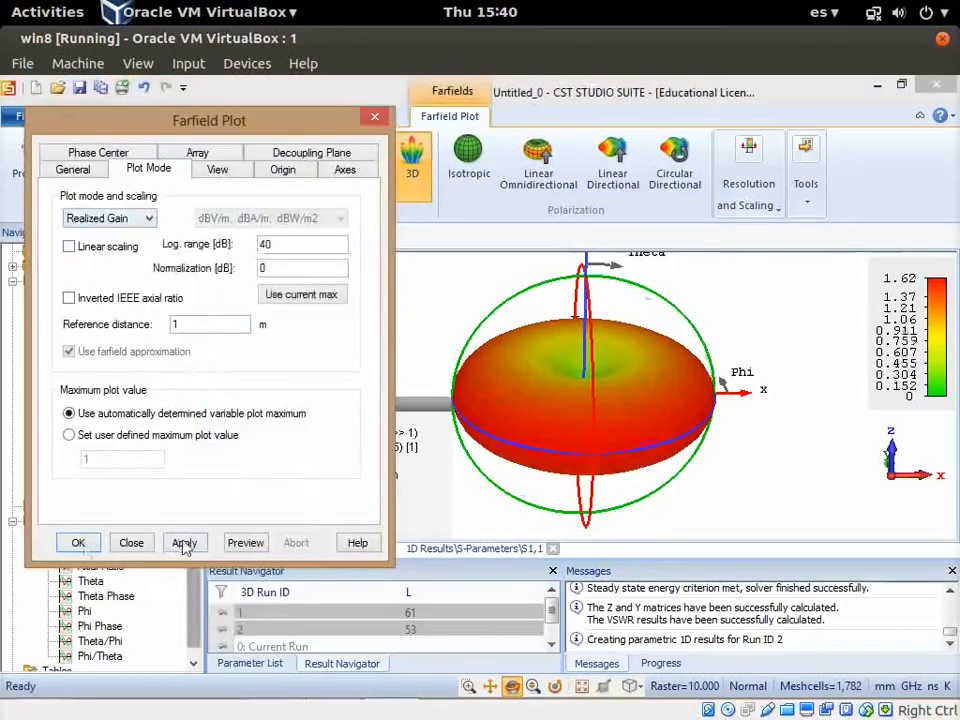
{"action": "left_click", "coordinate": [184, 542]}
{"action": "left_click", "coordinate": [78, 542]}
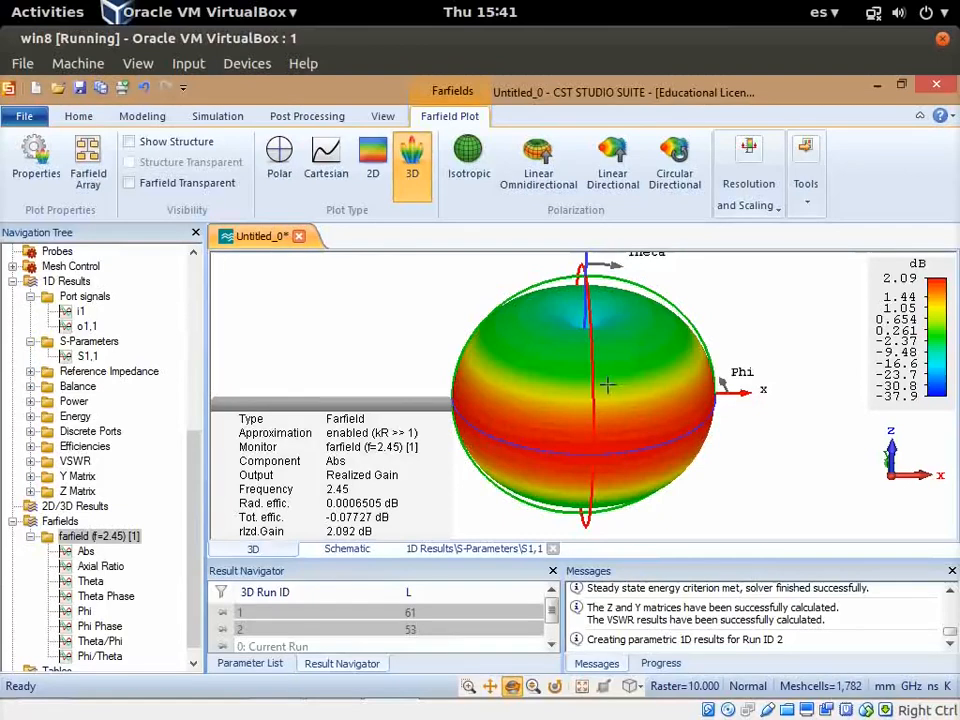
{"action": "left_click", "coordinate": [534, 378]}
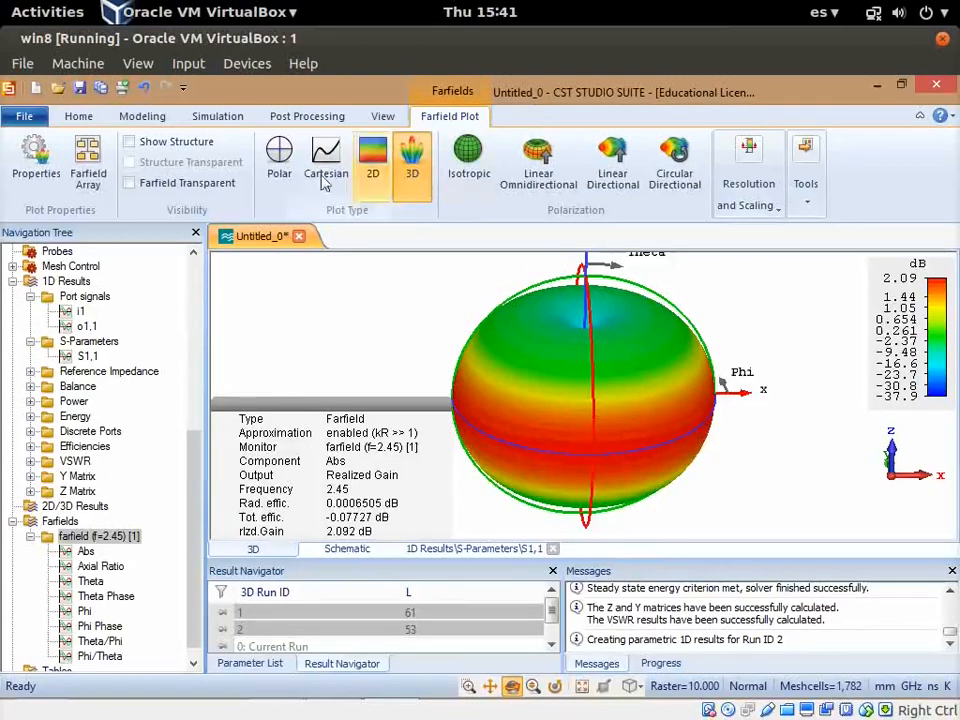
{"action": "left_click", "coordinate": [288, 161]}
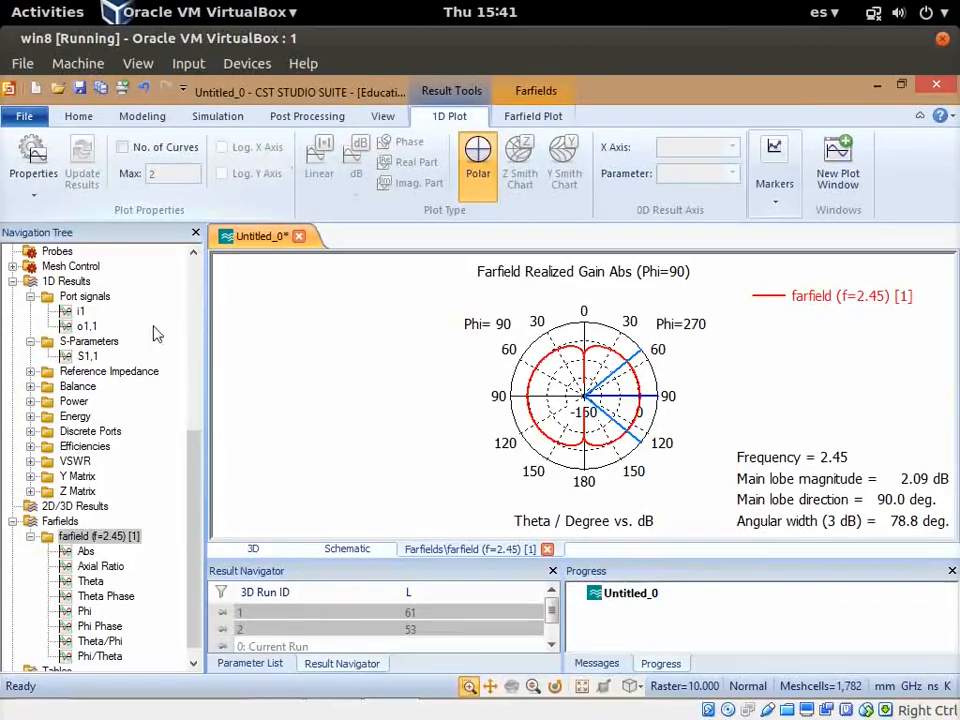
{"action": "right_click", "coordinate": [77, 540]}
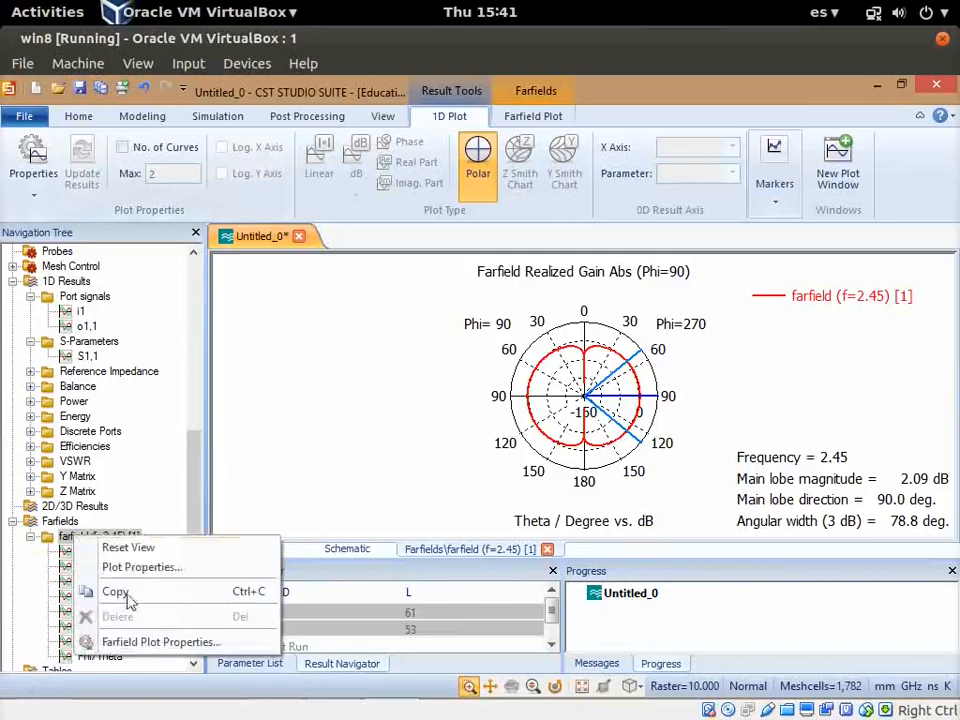
{"action": "left_click", "coordinate": [142, 568]}
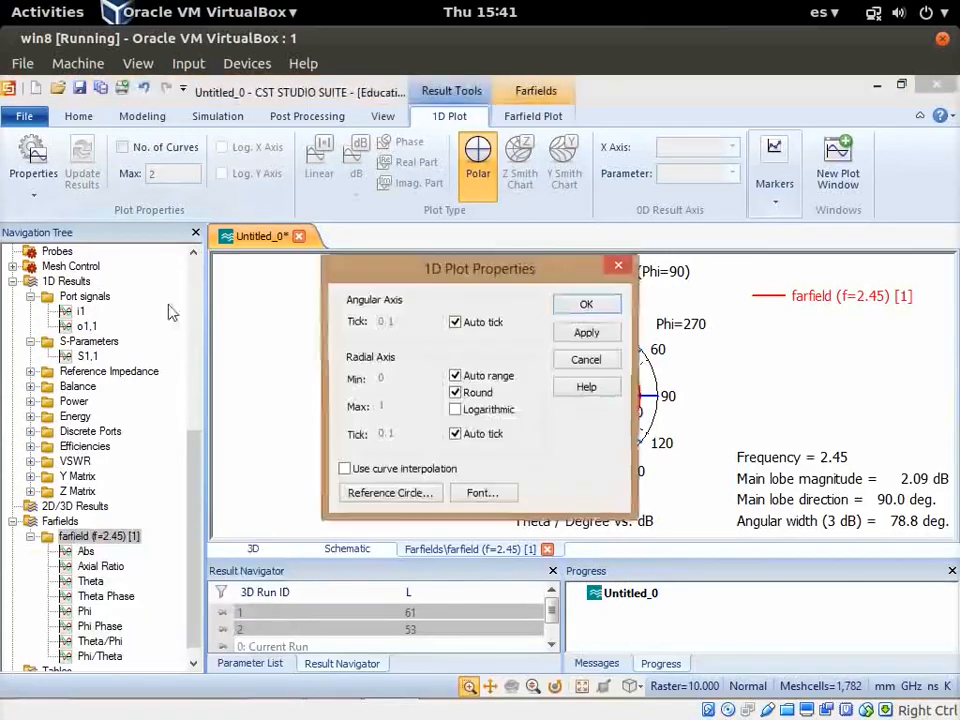
{"action": "left_click", "coordinate": [587, 361]}
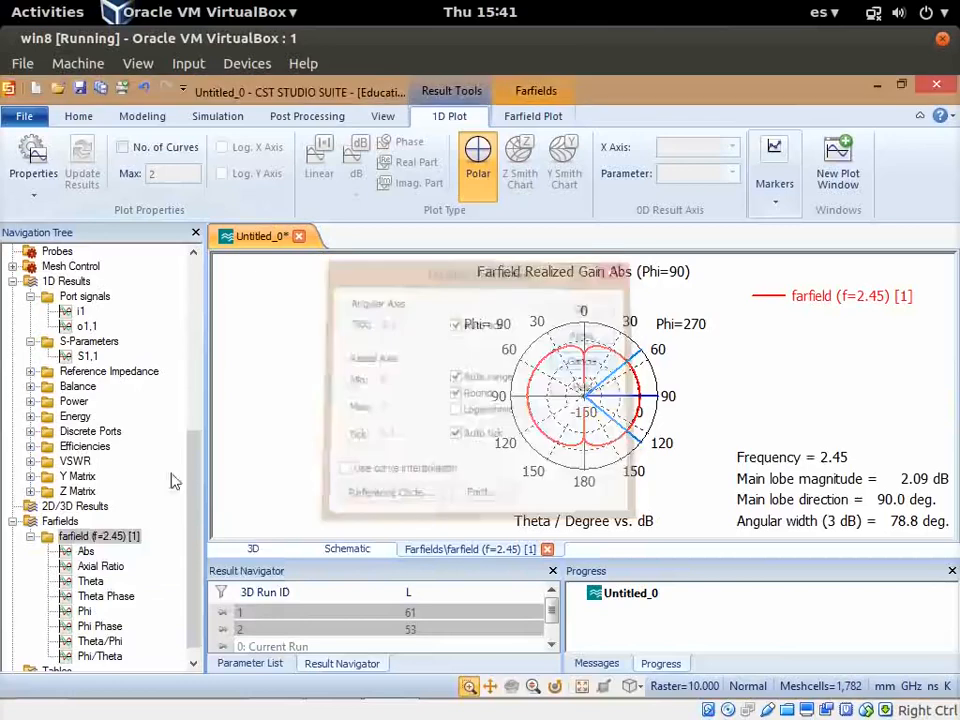
{"action": "right_click", "coordinate": [83, 541]}
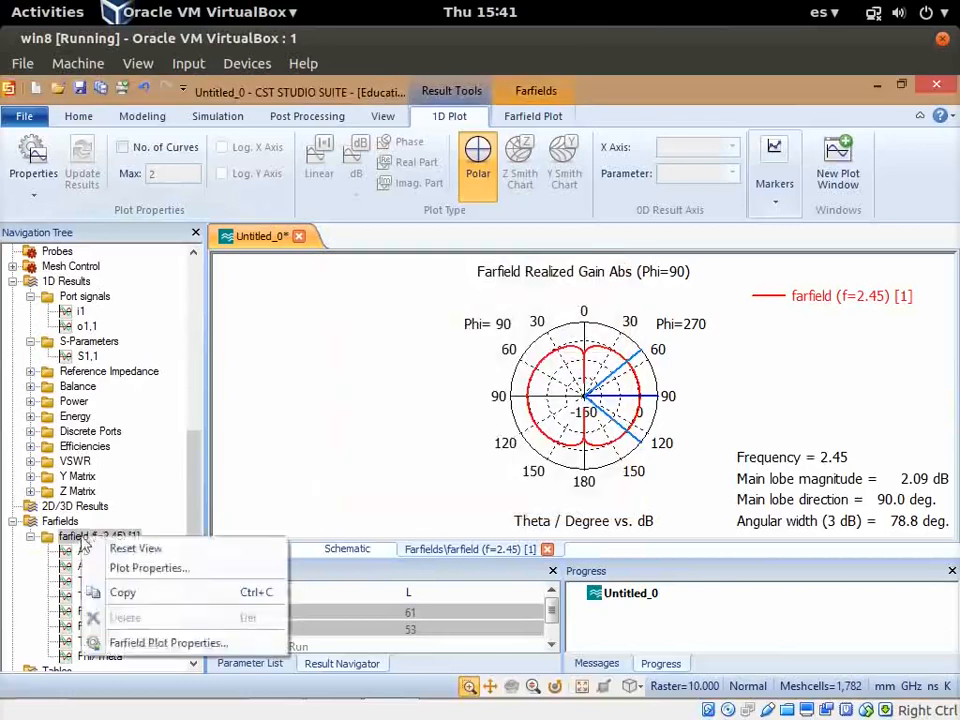
{"action": "left_click", "coordinate": [130, 643]}
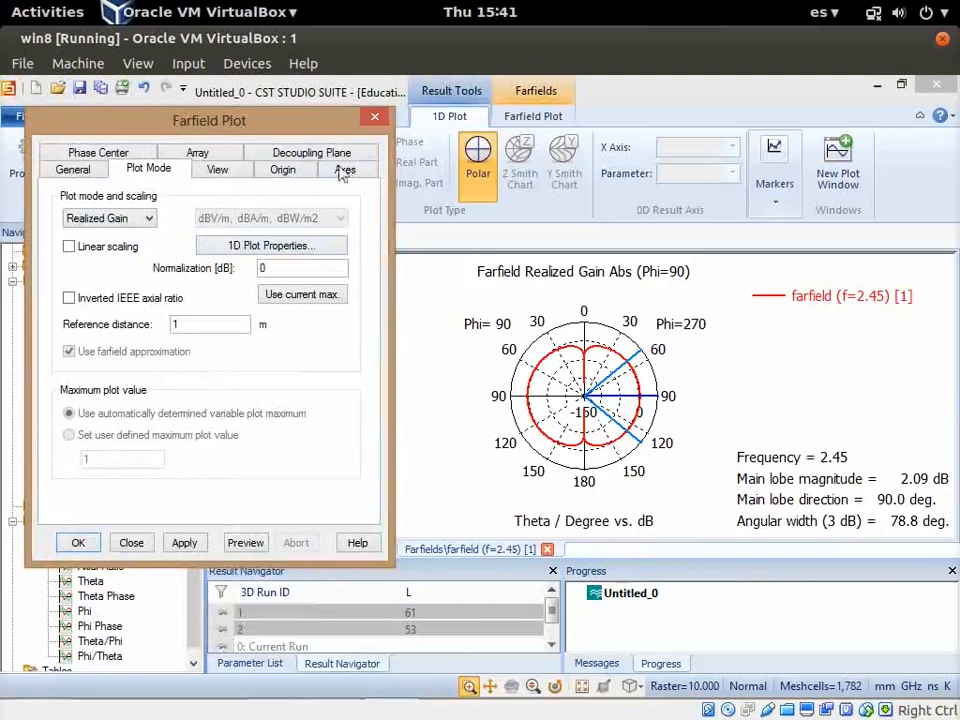
{"action": "left_click", "coordinate": [374, 117]}
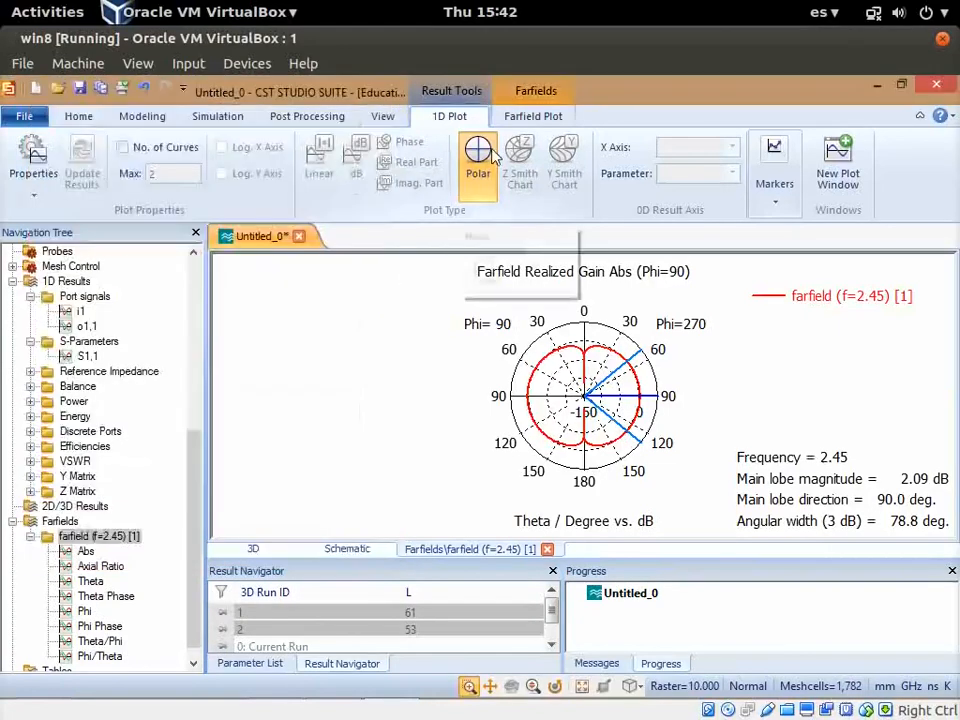
{"action": "right_click", "coordinate": [490, 154]}
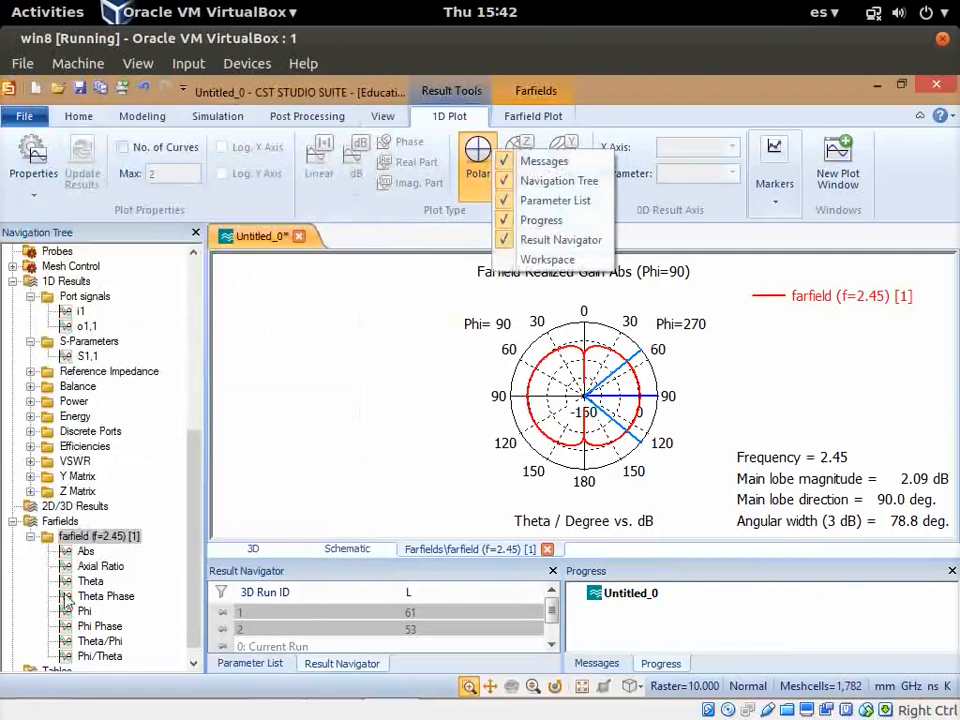
{"action": "left_click", "coordinate": [66, 537]}
{"action": "right_click", "coordinate": [68, 538]}
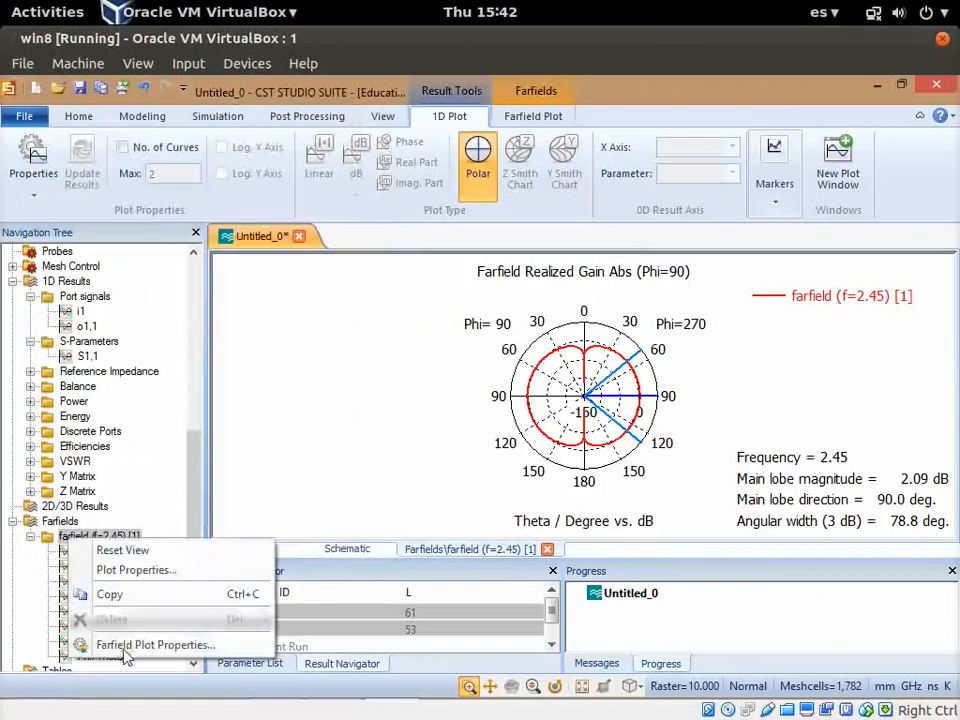
{"action": "left_click", "coordinate": [162, 569]}
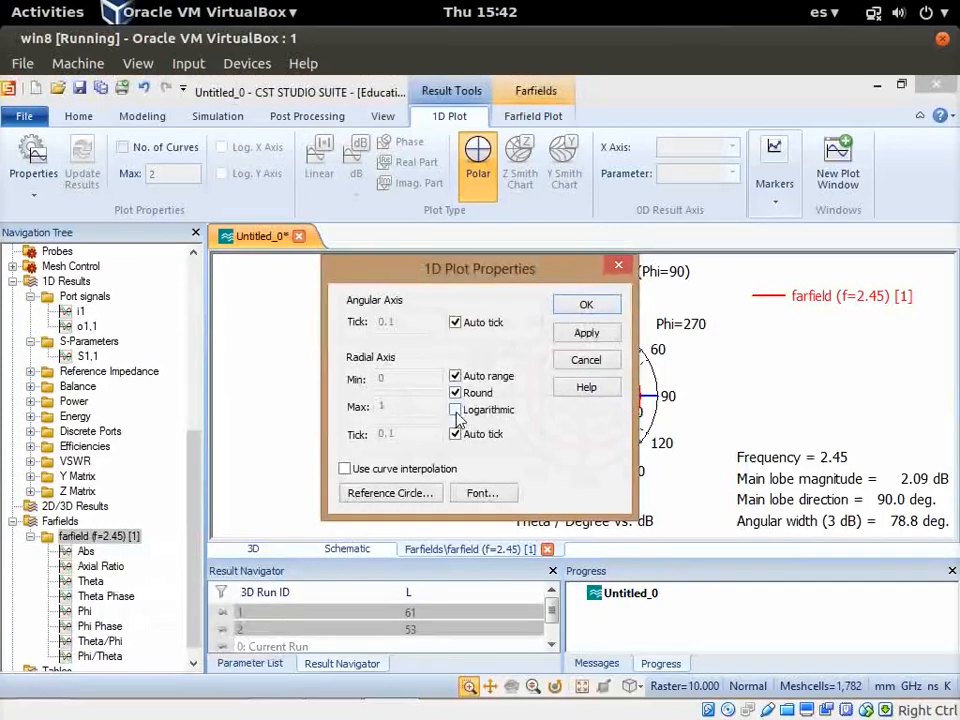
{"action": "left_click_drag", "start_coordinate": [490, 276], "coordinate": [283, 278]}
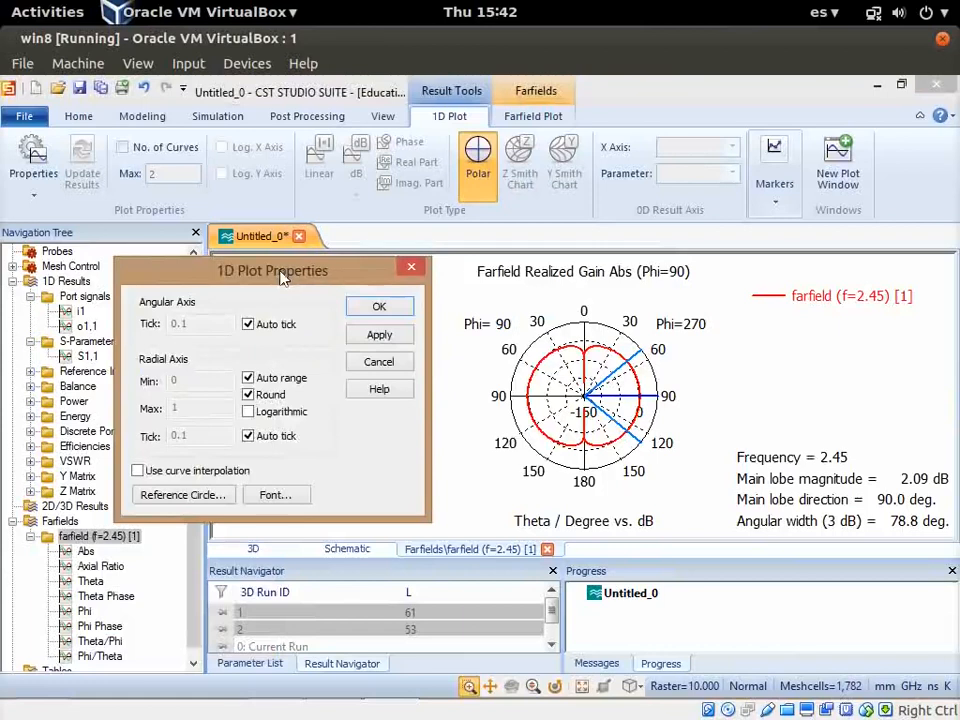
{"action": "left_click", "coordinate": [372, 366]}
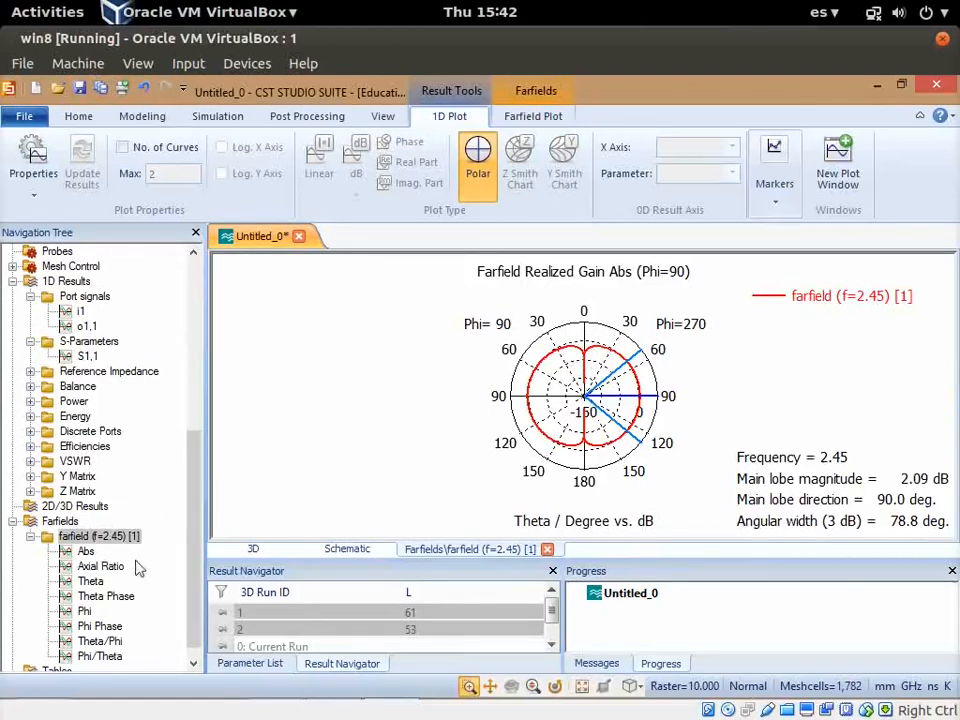
Apply linear scaling to the realized gain polar plot in the farfield plot properties.
{"action": "scroll", "coordinate": [189, 561], "scroll_direction": "down", "scroll_amount": 1}
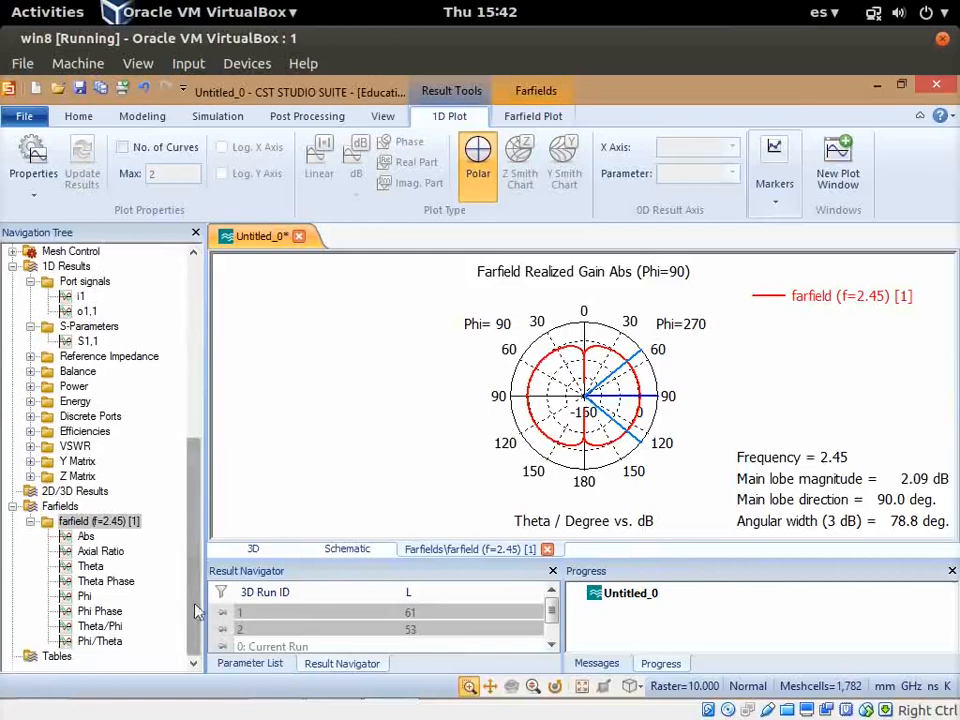
{"action": "right_click", "coordinate": [62, 520]}
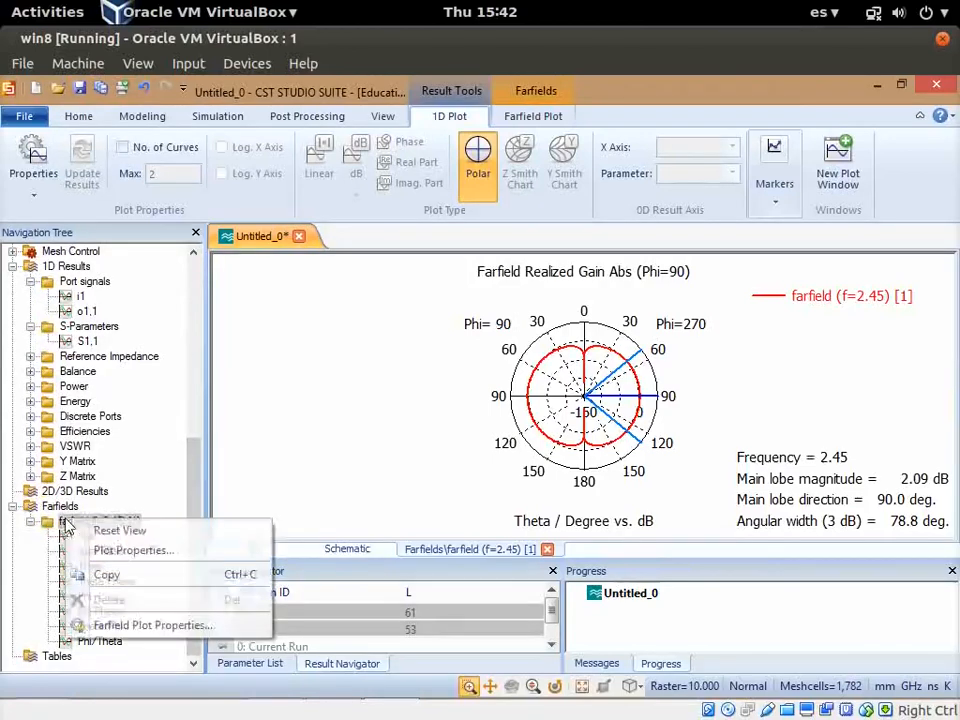
{"action": "left_click", "coordinate": [125, 625]}
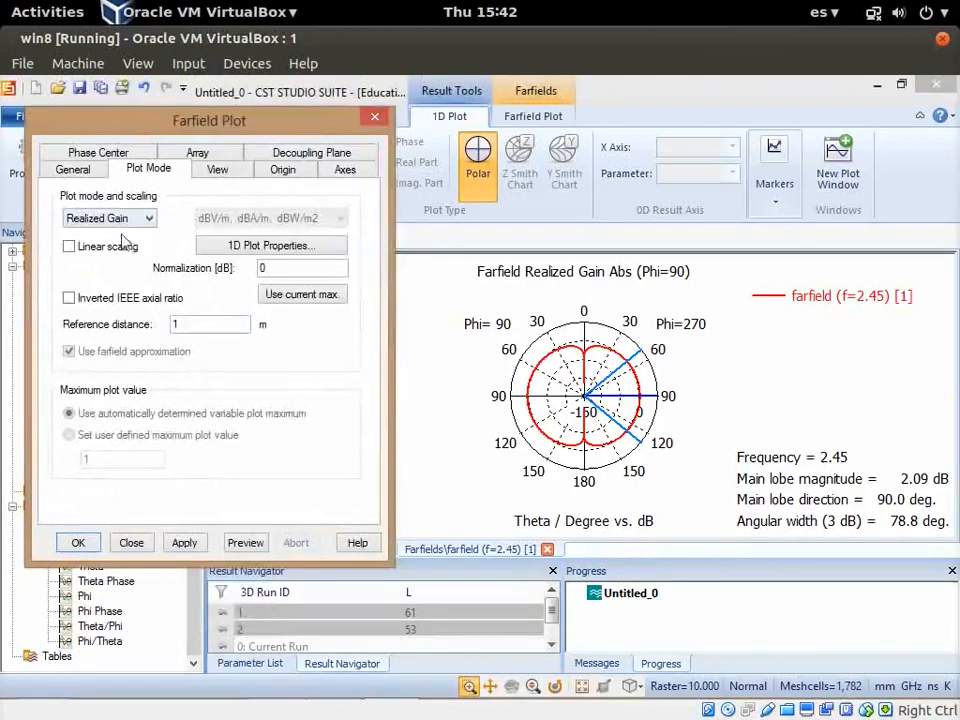
{"action": "left_click", "coordinate": [268, 245]}
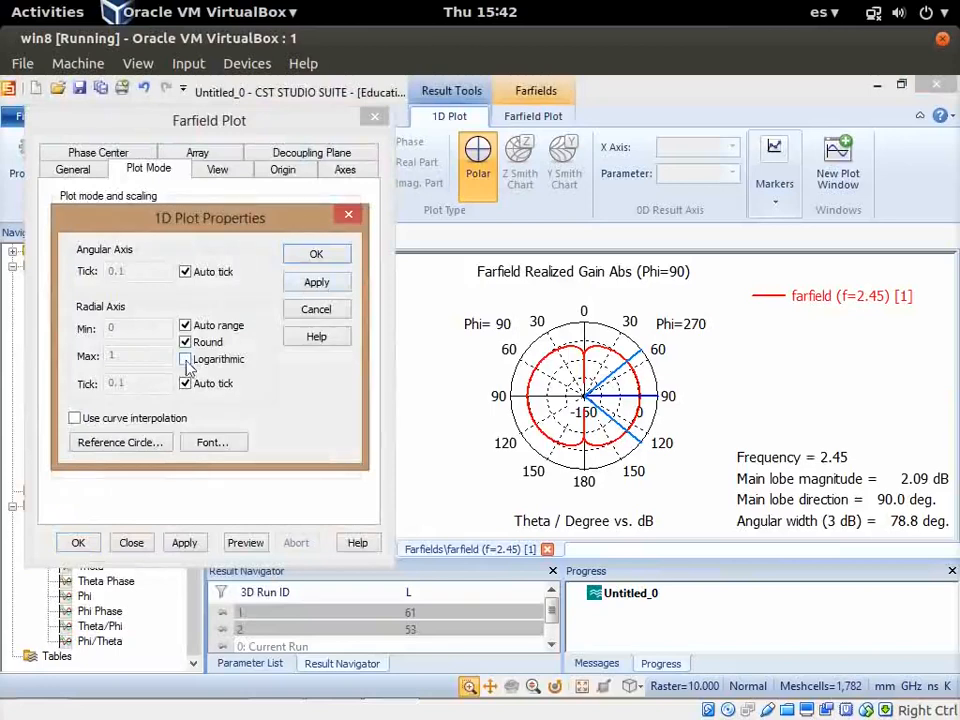
{"action": "left_click", "coordinate": [316, 310]}
{"action": "left_click", "coordinate": [69, 248]}
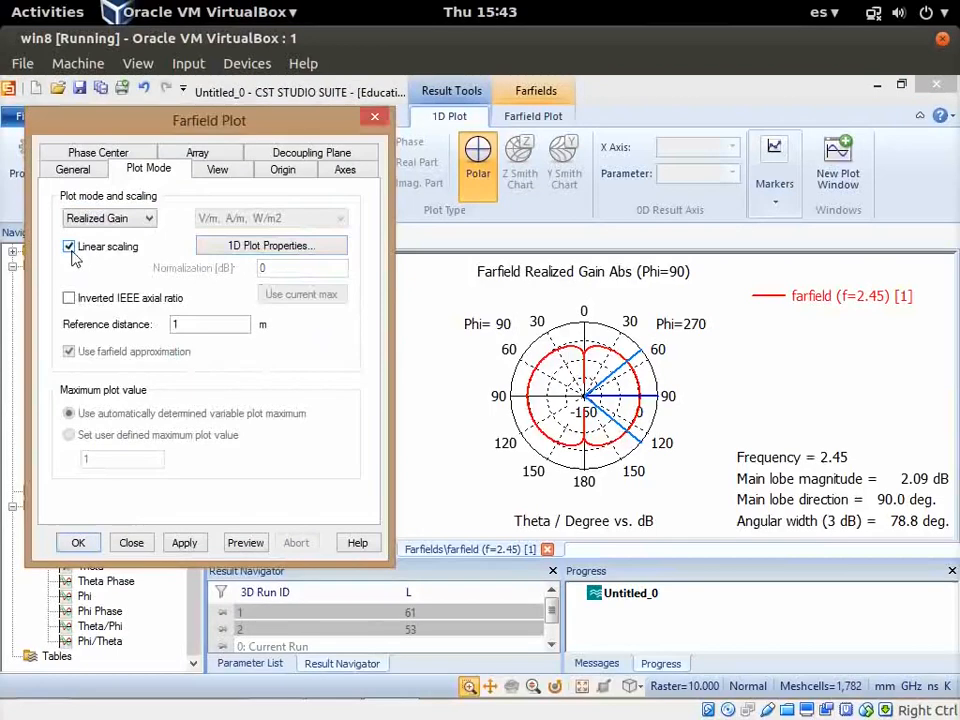
{"action": "left_click", "coordinate": [177, 547]}
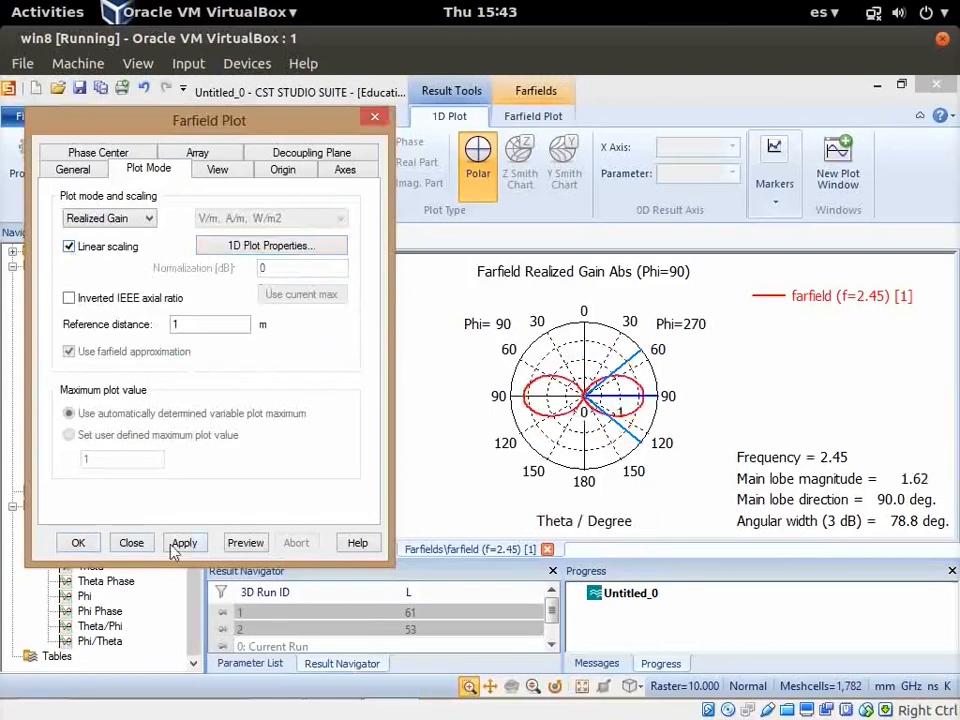
{"action": "left_click", "coordinate": [77, 544]}
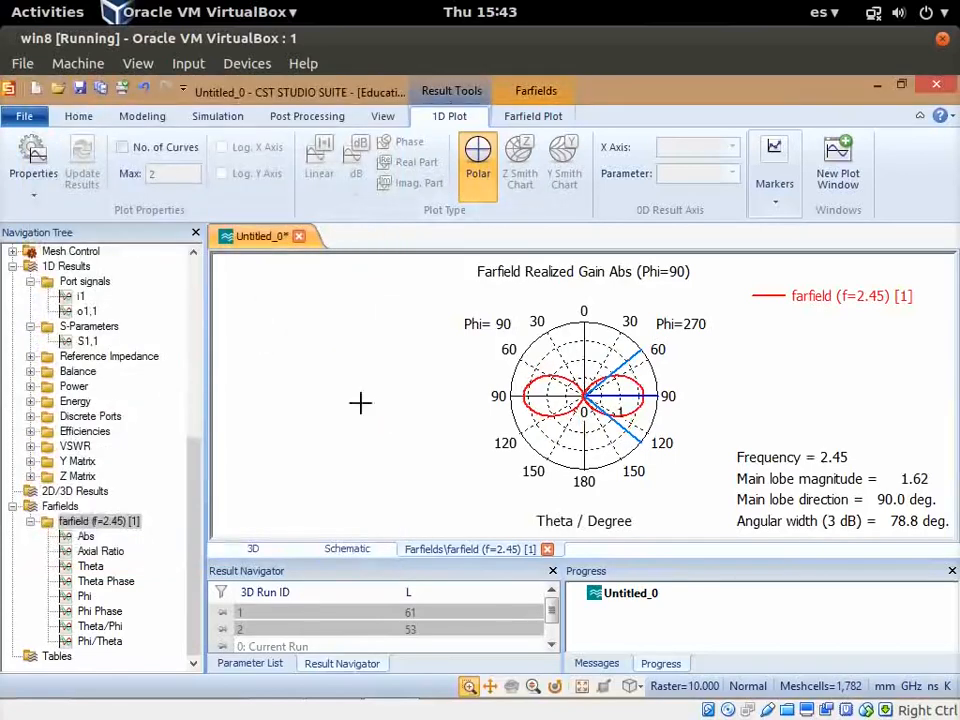
Display the dipole component in the 3D model view and examine its orientation from different angles.
{"action": "left_click", "coordinate": [85, 522]}
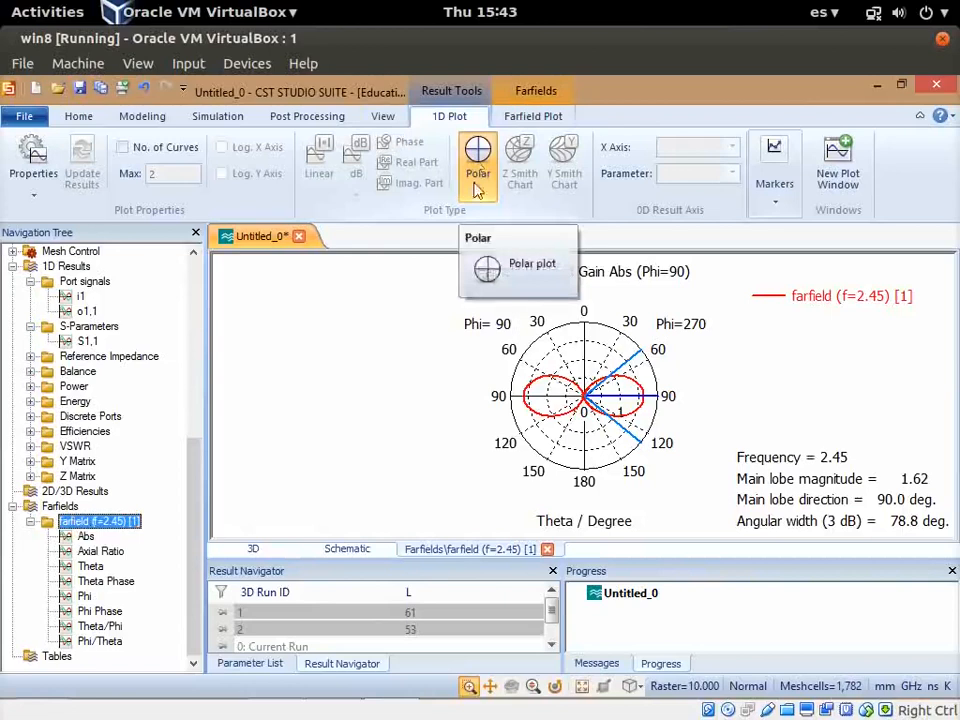
{"action": "left_click_drag", "start_coordinate": [199, 489], "coordinate": [200, 575]}
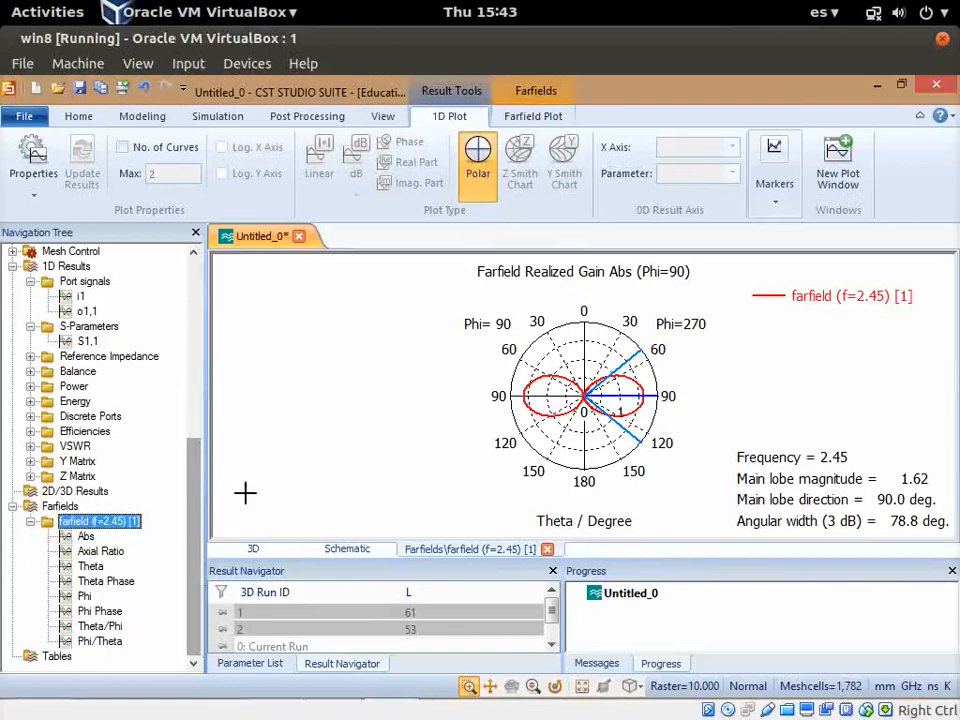
{"action": "left_click_drag", "start_coordinate": [195, 497], "coordinate": [201, 311]}
{"action": "left_click", "coordinate": [88, 267]}
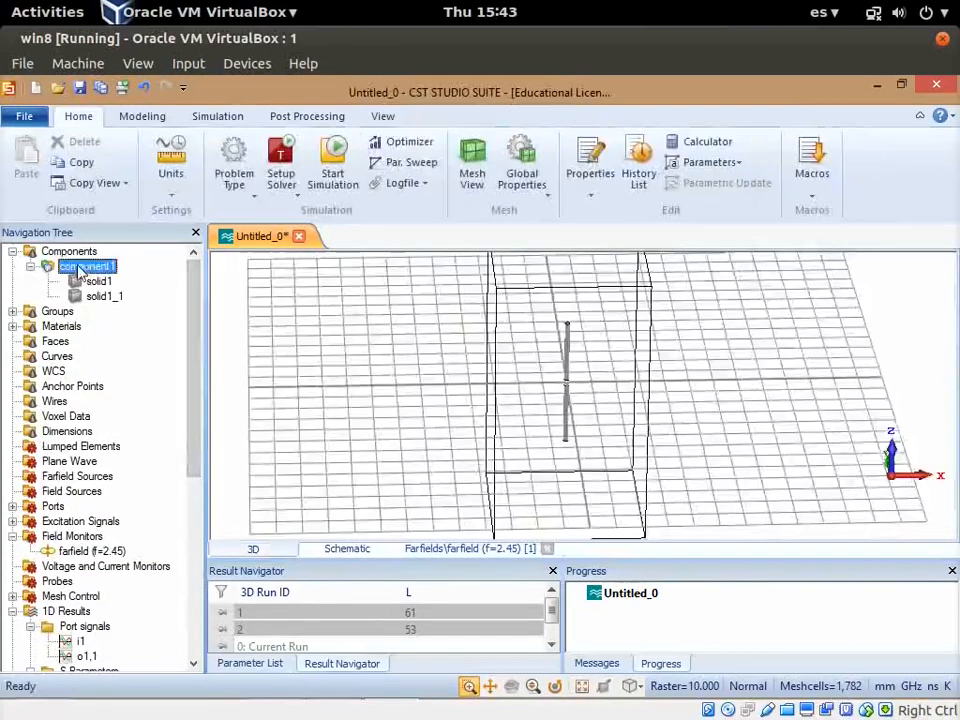
{"action": "left_click_drag", "start_coordinate": [636, 398], "coordinate": [568, 311]}
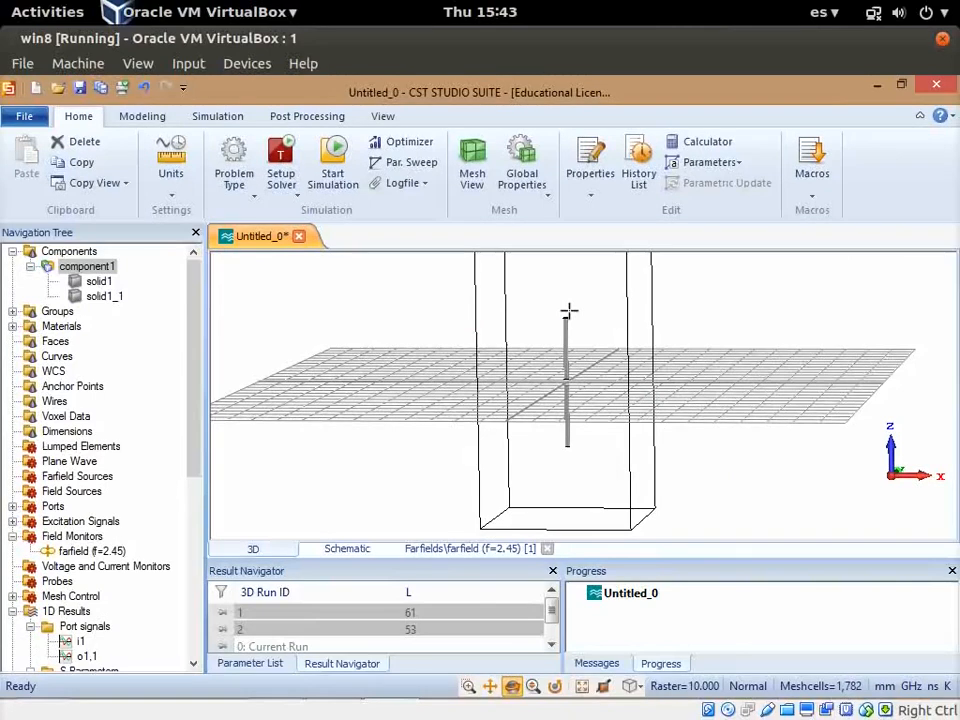
{"action": "left_click_drag", "start_coordinate": [602, 409], "coordinate": [630, 443]}
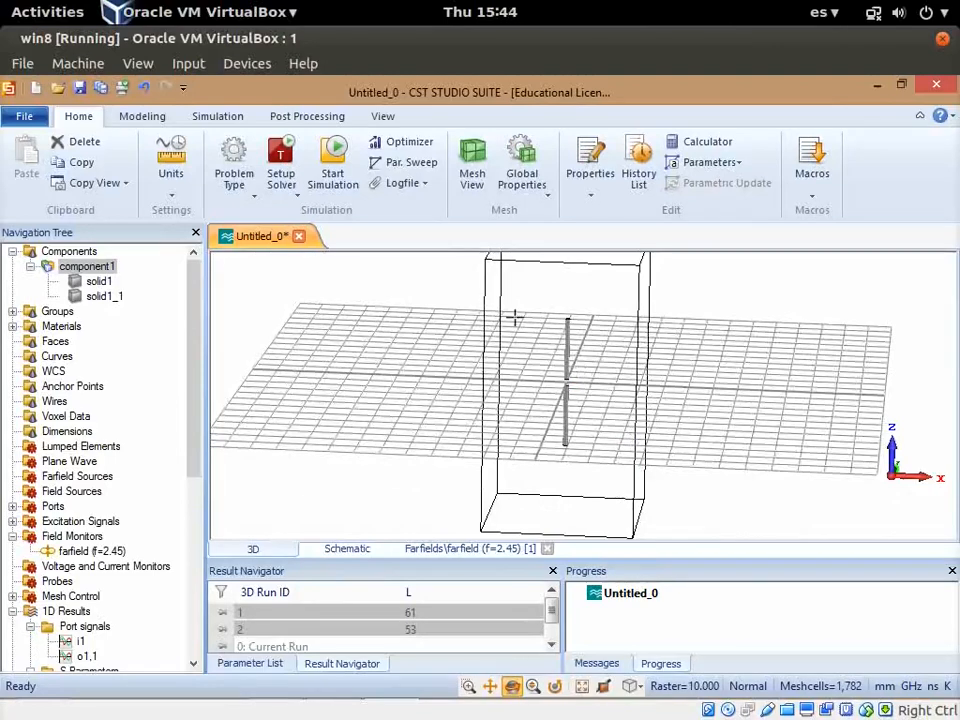
Return to the 2.45 GHz farfield polar plot and activate the farfield array calculation as a rectangular array.
{"action": "left_click", "coordinate": [310, 118]}
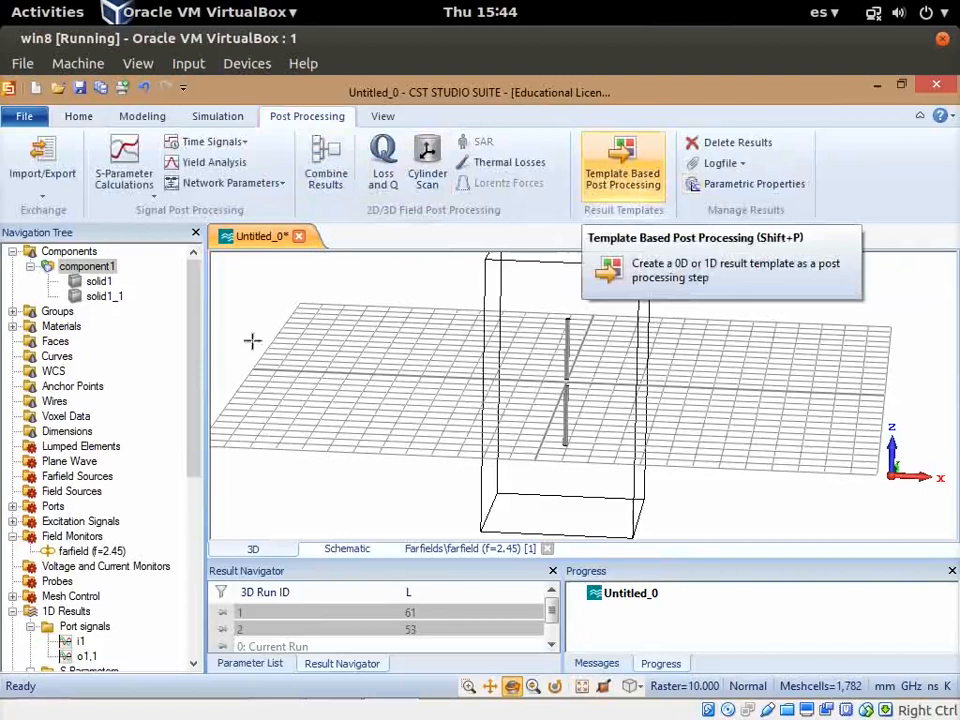
{"action": "left_click_drag", "start_coordinate": [195, 396], "coordinate": [192, 660]}
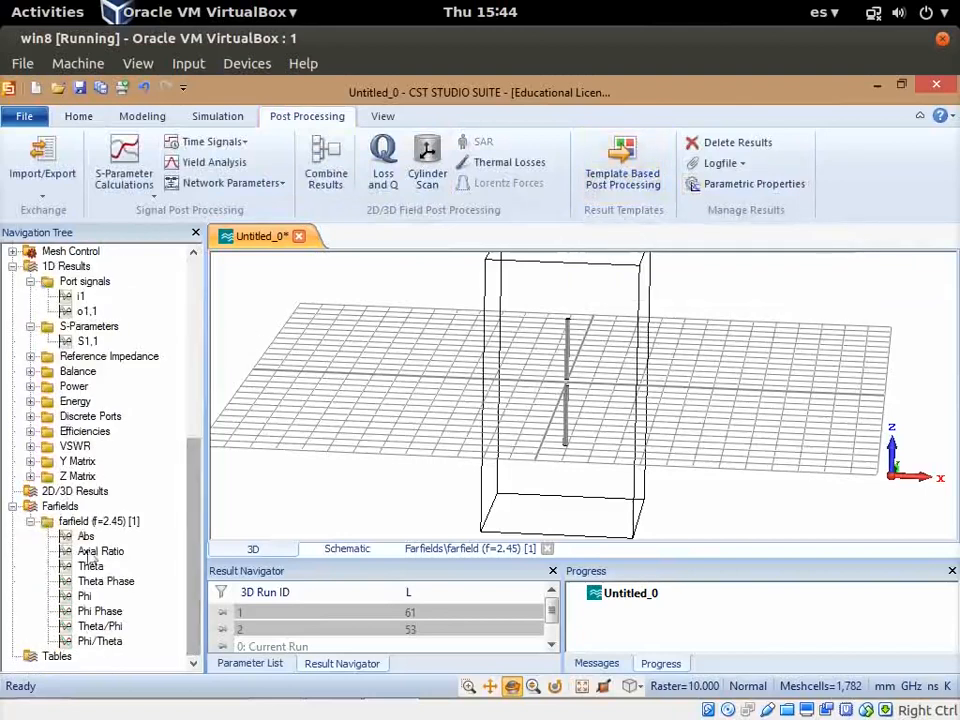
{"action": "left_click", "coordinate": [62, 507]}
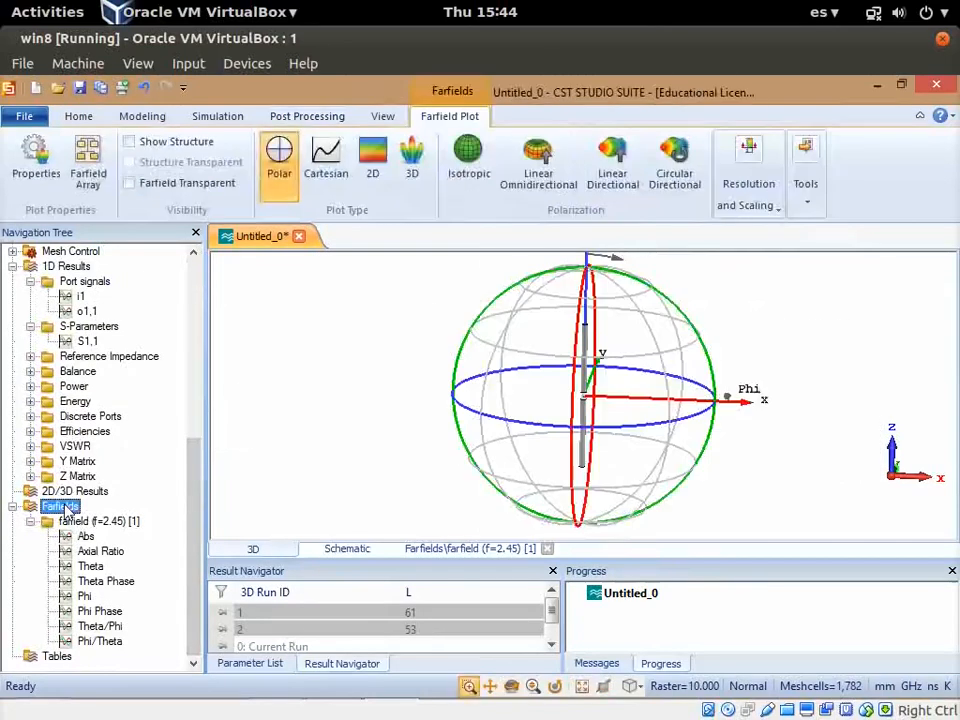
{"action": "left_click", "coordinate": [64, 521]}
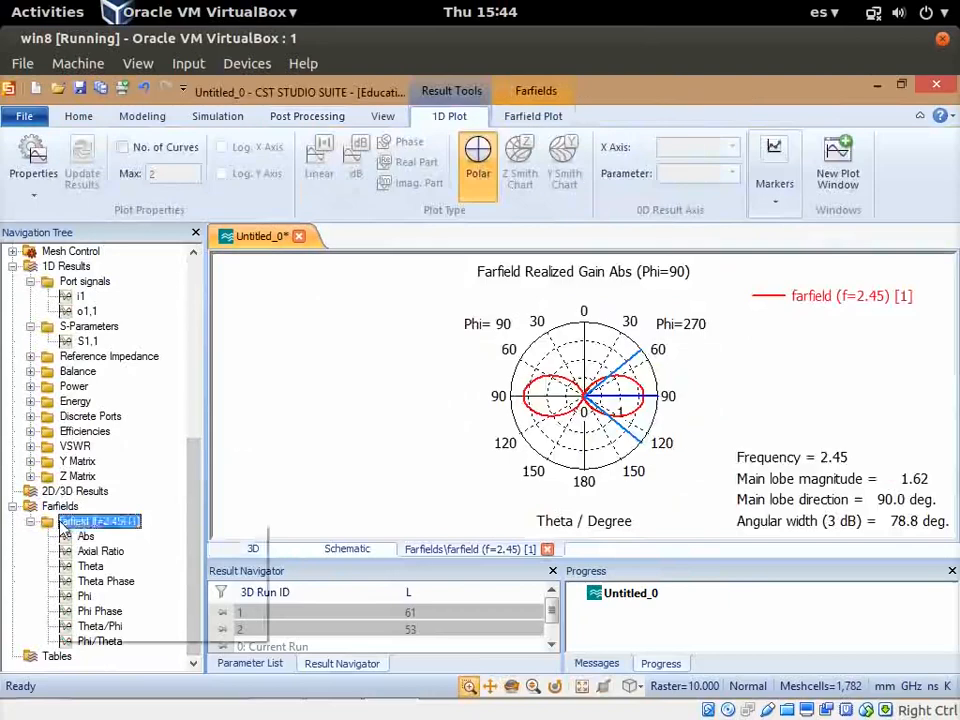
{"action": "right_click", "coordinate": [62, 524]}
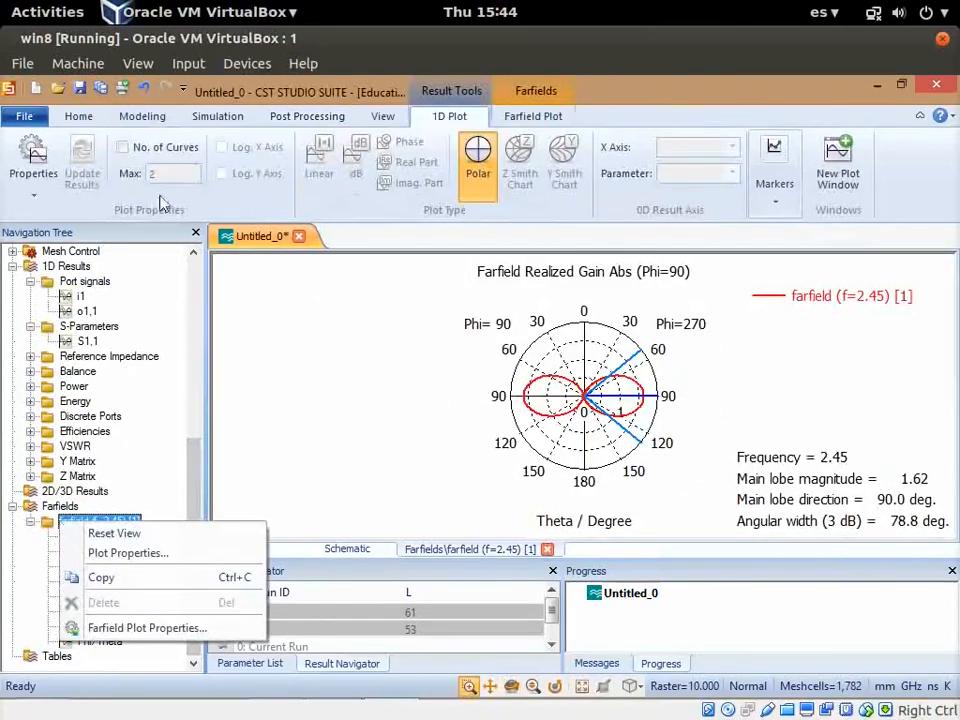
{"action": "left_click", "coordinate": [536, 117]}
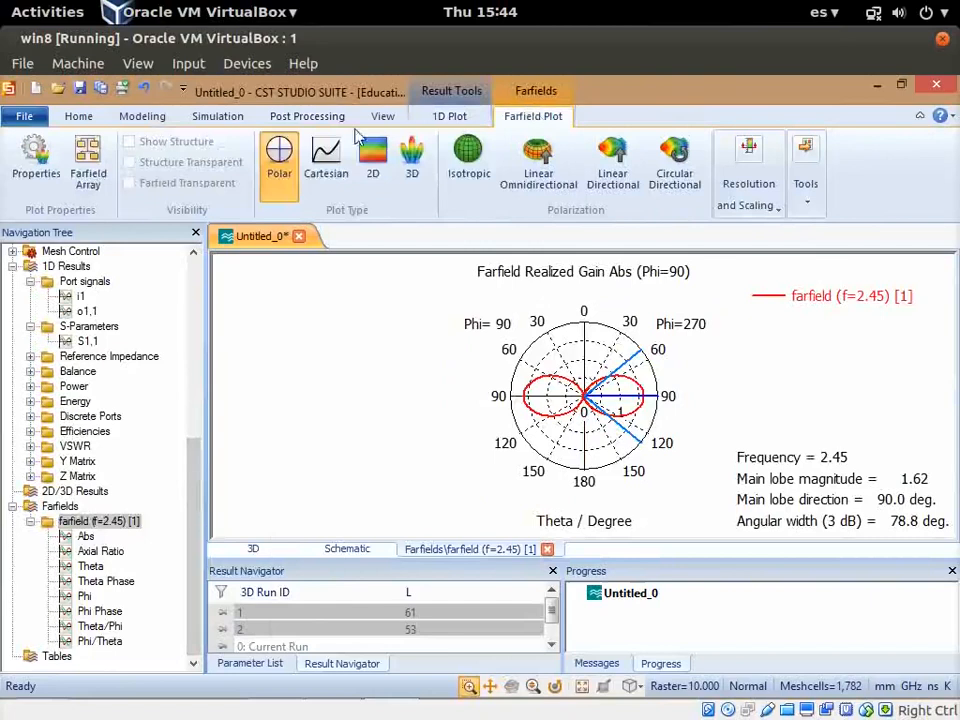
{"action": "left_click", "coordinate": [88, 160]}
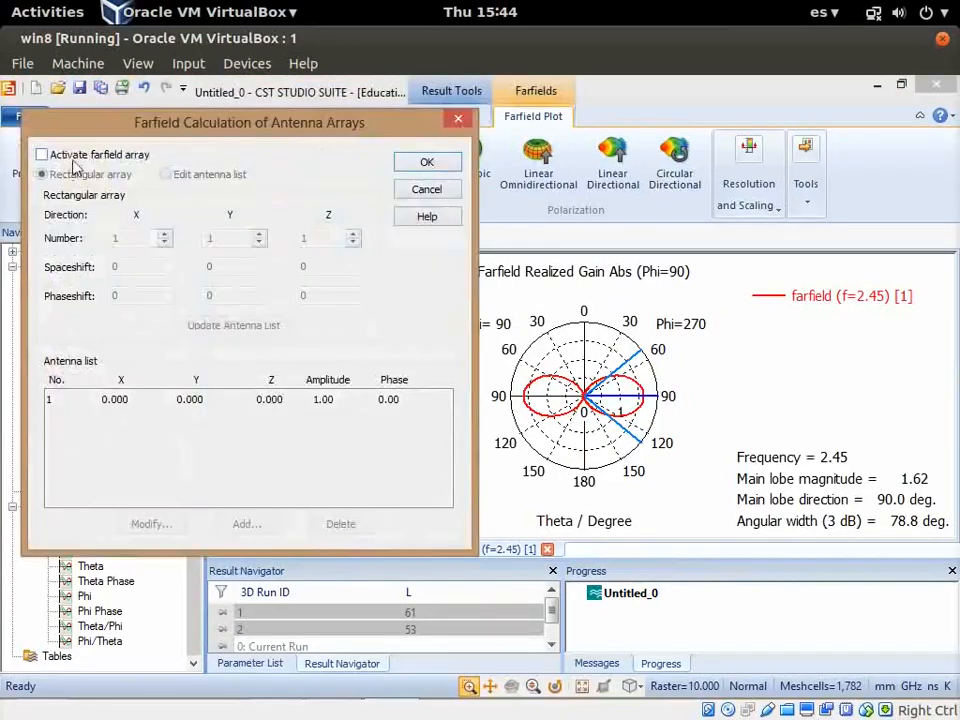
{"action": "left_click", "coordinate": [72, 160]}
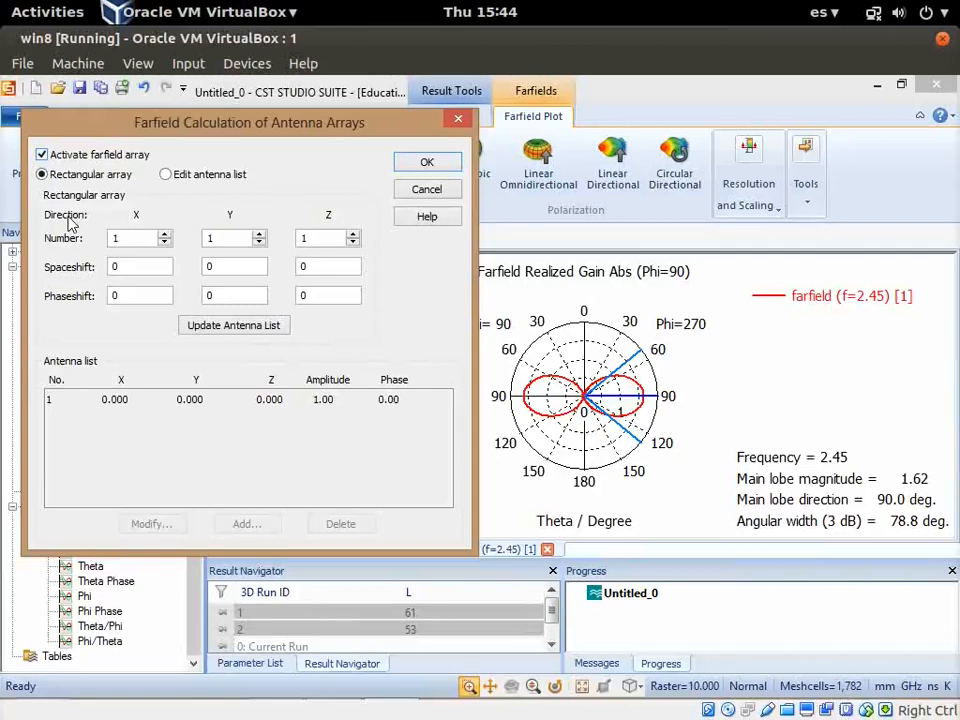
Set the number of array elements to 2 in the X direction and 2 in the Z direction.
{"action": "double_click", "coordinate": [138, 237]}
{"action": "type", "text": "2"}
{"action": "double_click", "coordinate": [322, 243]}
{"action": "type", "text": "2"}
Set the array spaceshift to L in X and Z, update the antenna list and accept the array settings.
{"action": "left_click", "coordinate": [142, 262]}
{"action": "left_click_drag", "start_coordinate": [142, 262], "coordinate": [100, 266]}
{"action": "type", "text": "L"}
{"action": "key", "text": "Tab"}
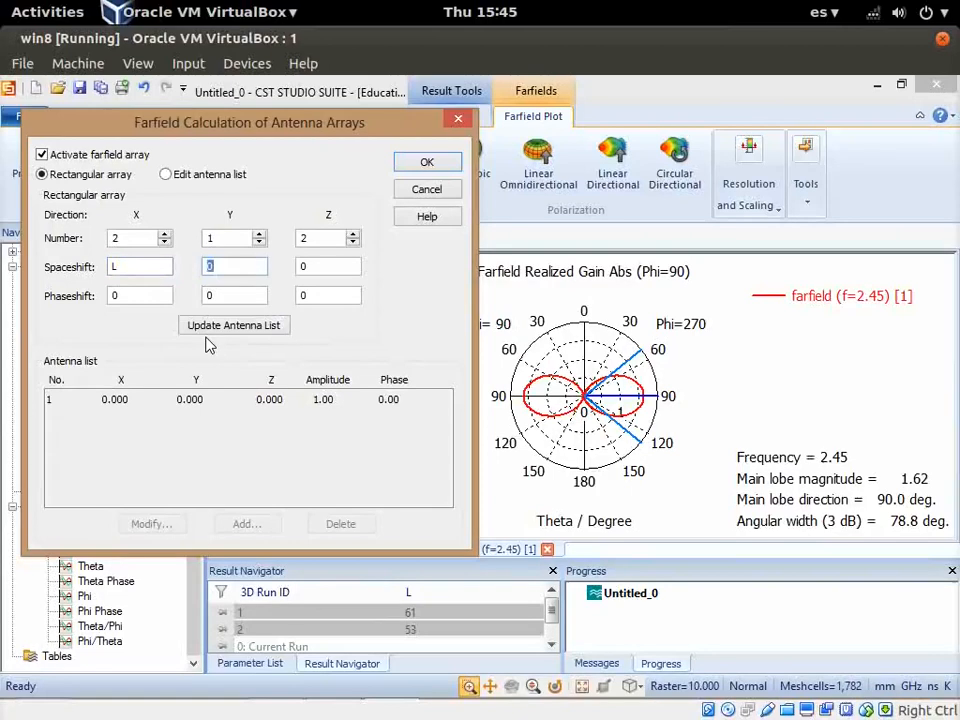
{"action": "key", "text": "Tab"}
{"action": "type", "text": "L"}
{"action": "left_click", "coordinate": [132, 293]}
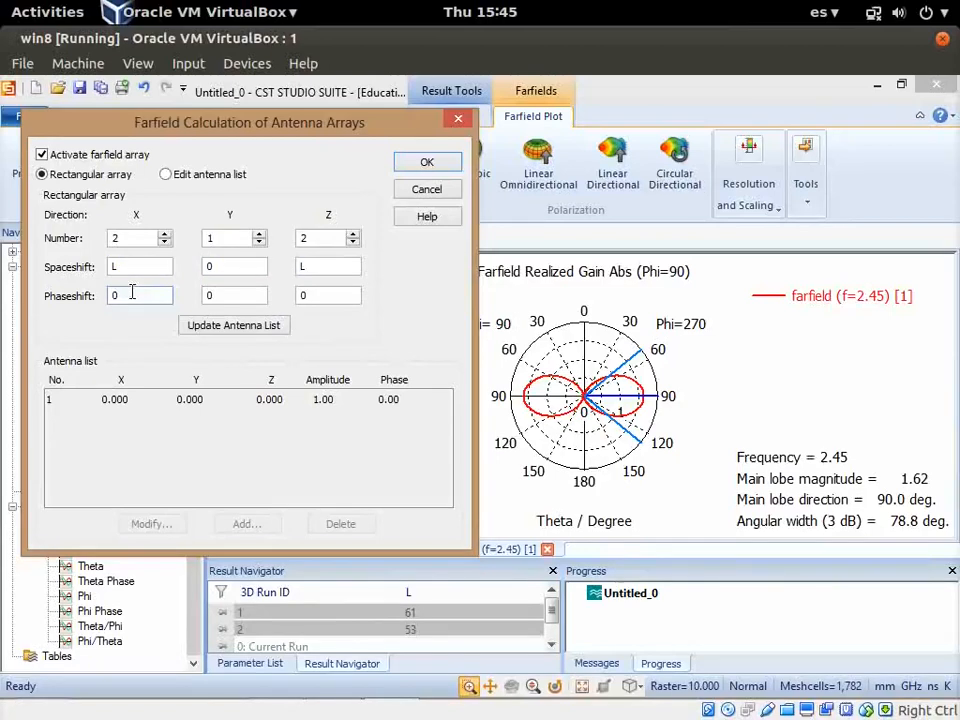
{"action": "left_click", "coordinate": [241, 327]}
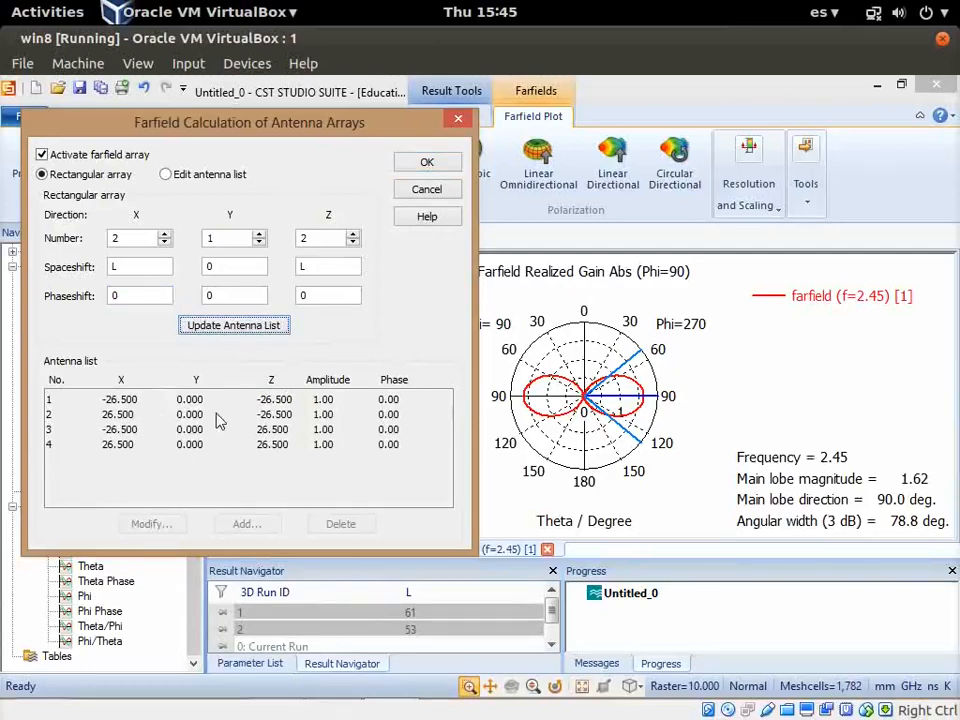
{"action": "left_click", "coordinate": [426, 165]}
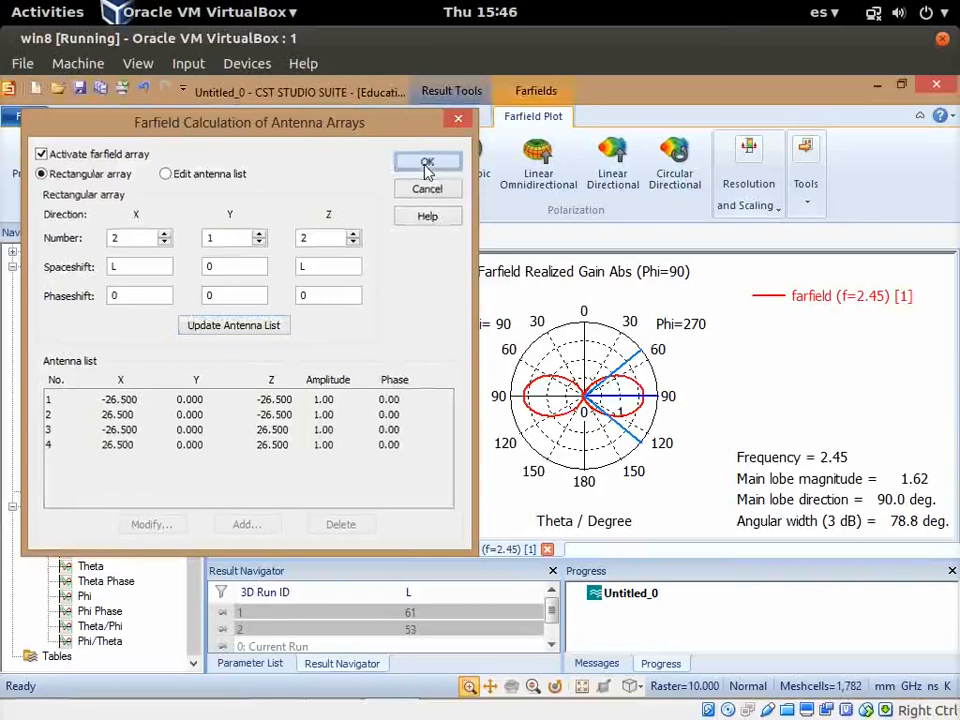